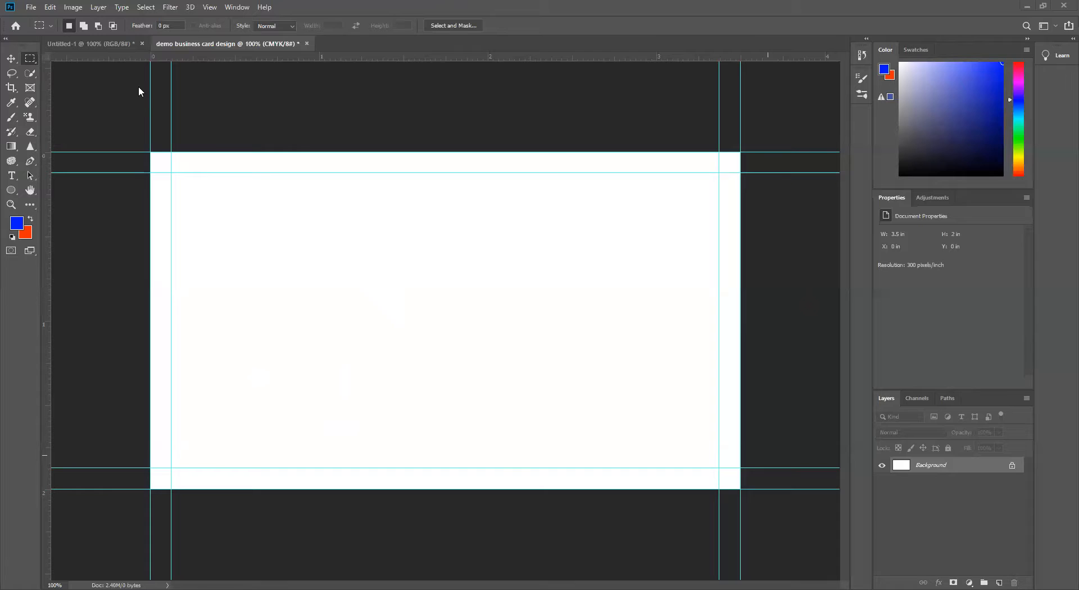
{"action": "left_click", "coordinate": [71, 8]}
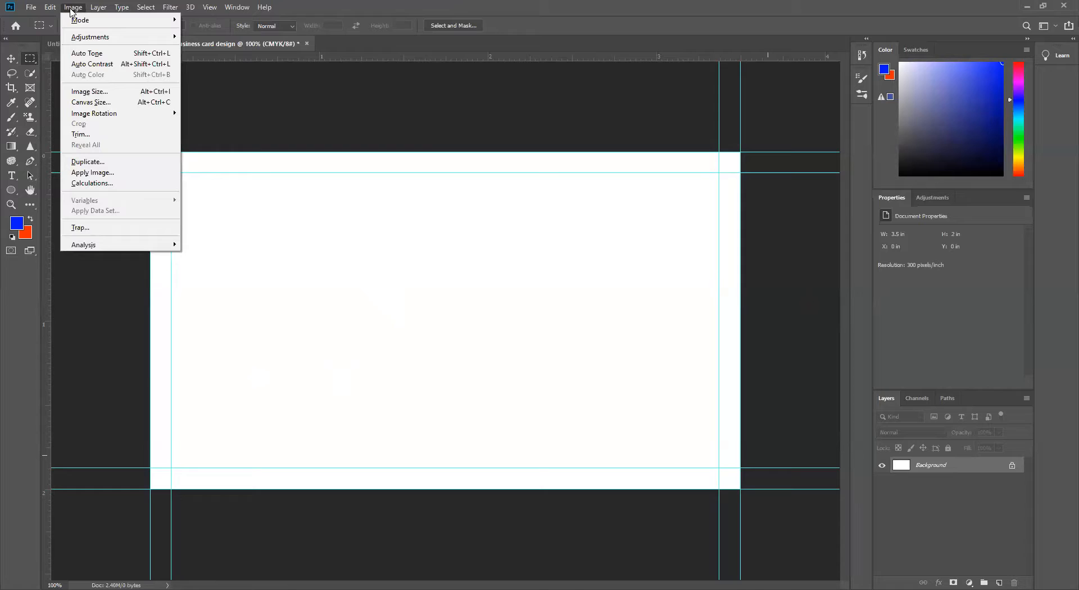
{"action": "left_click", "coordinate": [30, 352]}
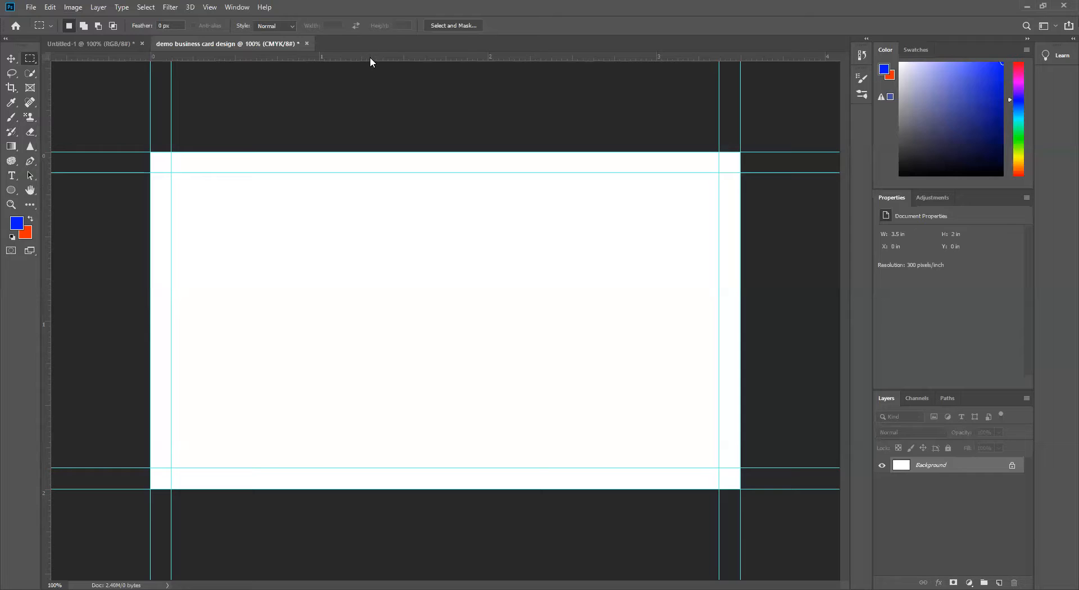
{"action": "left_click_drag", "start_coordinate": [368, 59], "coordinate": [369, 101]}
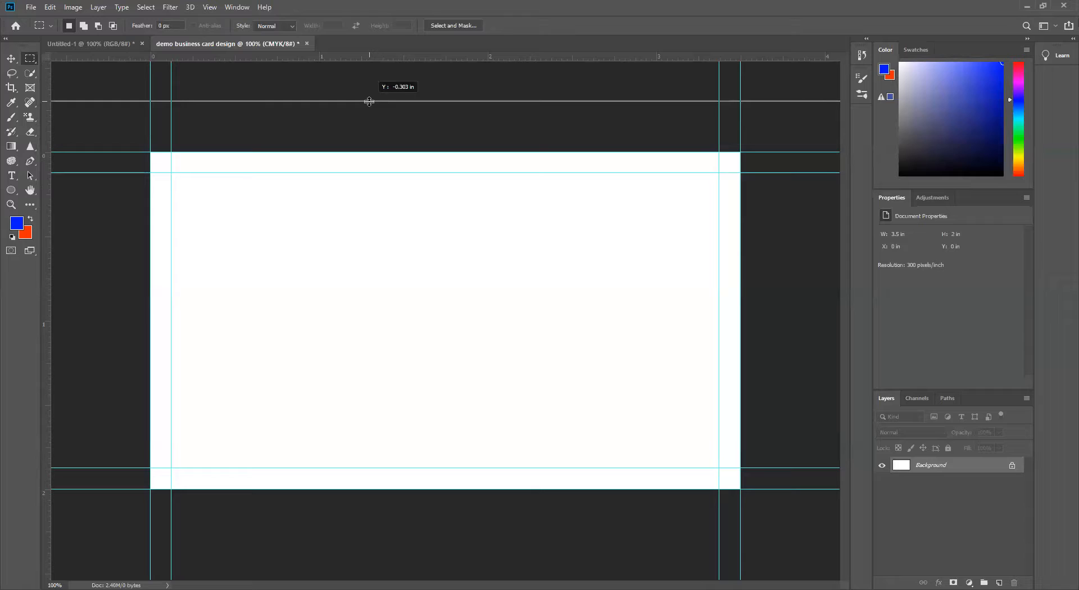
{"action": "left_click_drag", "start_coordinate": [369, 102], "coordinate": [373, 60]}
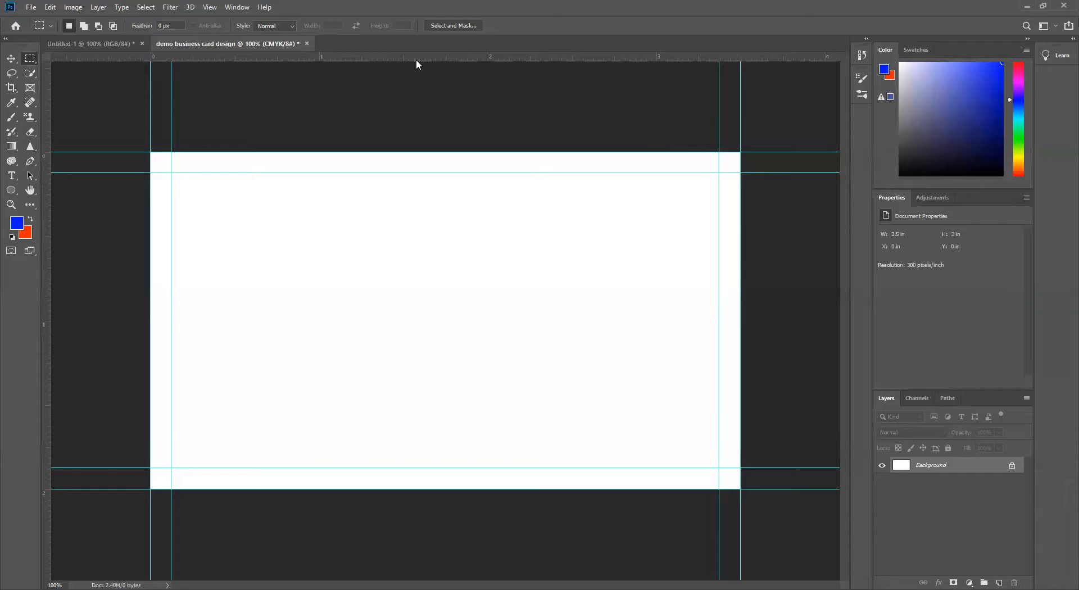
{"action": "mouse_move", "coordinate": [416, 63]}
{"action": "left_mouse_down"}
{"action": "mouse_move", "coordinate": [419, 106]}
{"action": "mouse_move", "coordinate": [417, 56]}
{"action": "left_mouse_up"}
Step: Enlarge the demo card's canvas relatively by 0.25 inches in both width and height to add a bleed area
{"action": "left_click", "coordinate": [73, 7]}
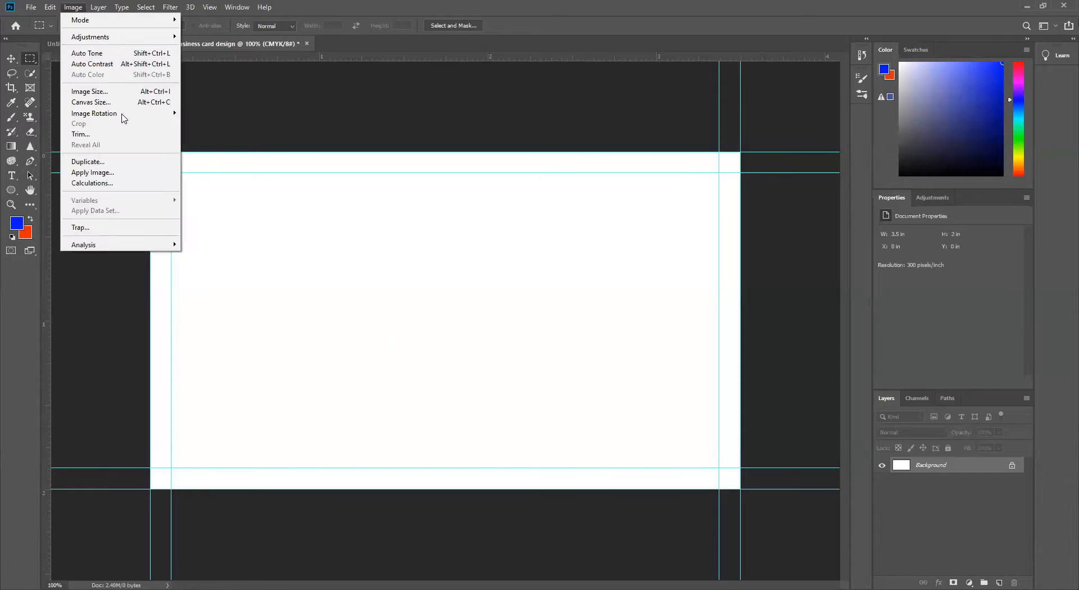
{"action": "left_click", "coordinate": [90, 102]}
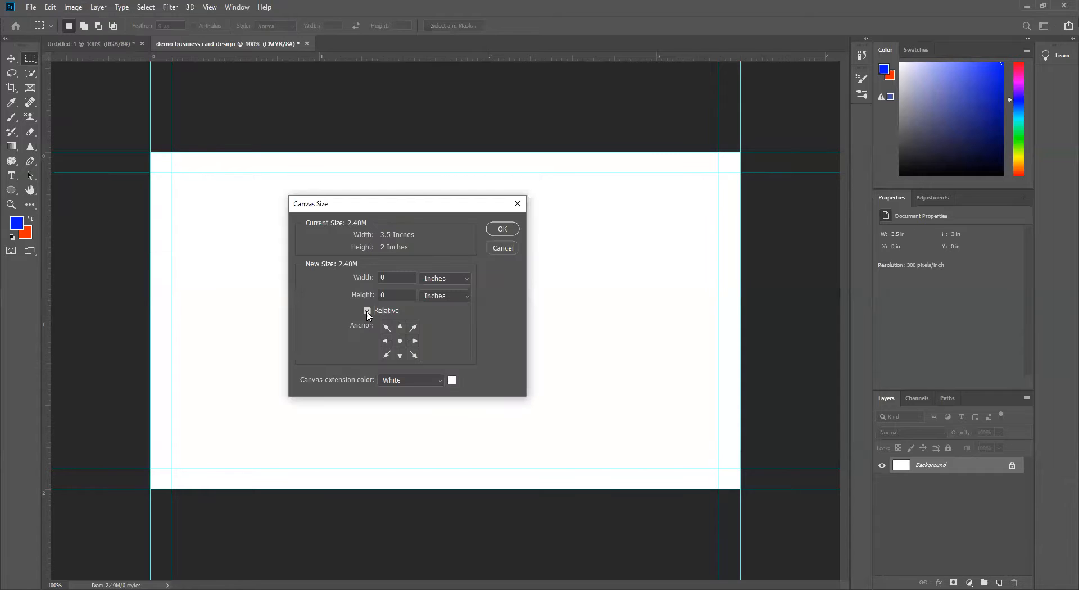
{"action": "left_click", "coordinate": [365, 310]}
{"action": "left_click_drag", "start_coordinate": [402, 277], "coordinate": [368, 277]}
{"action": "type", "text": ".25"}
{"action": "left_click", "coordinate": [360, 298]}
{"action": "key", "text": "ctrl+a"}
{"action": "type", "text": ".25"}
{"action": "left_click", "coordinate": [380, 280]}
{"action": "key", "text": "Return"}
{"action": "left_click_drag", "start_coordinate": [388, 133], "coordinate": [406, 195]}
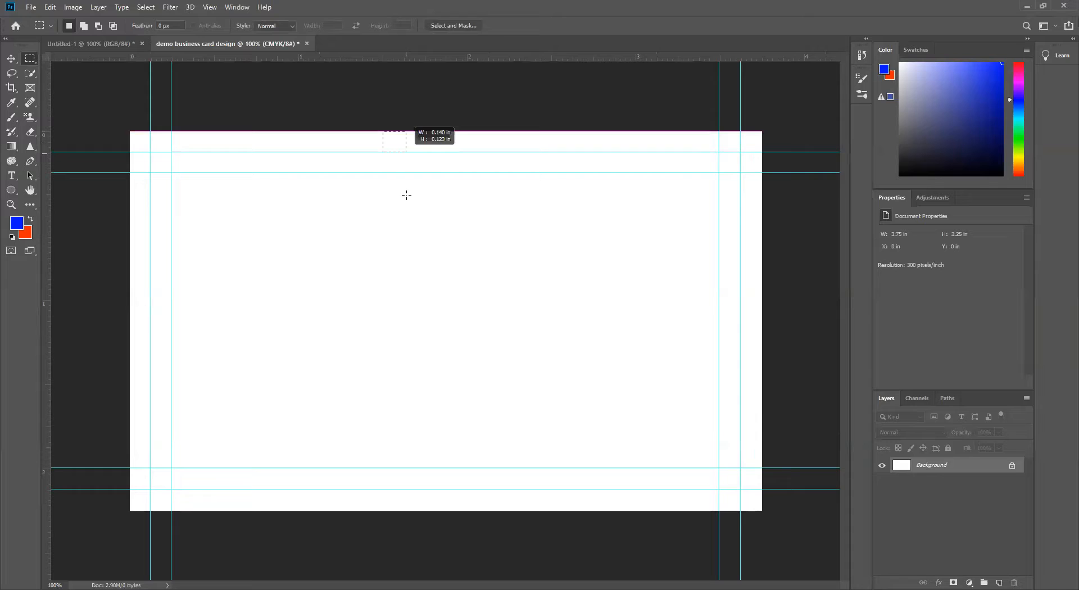
{"action": "left_click", "coordinate": [405, 358]}
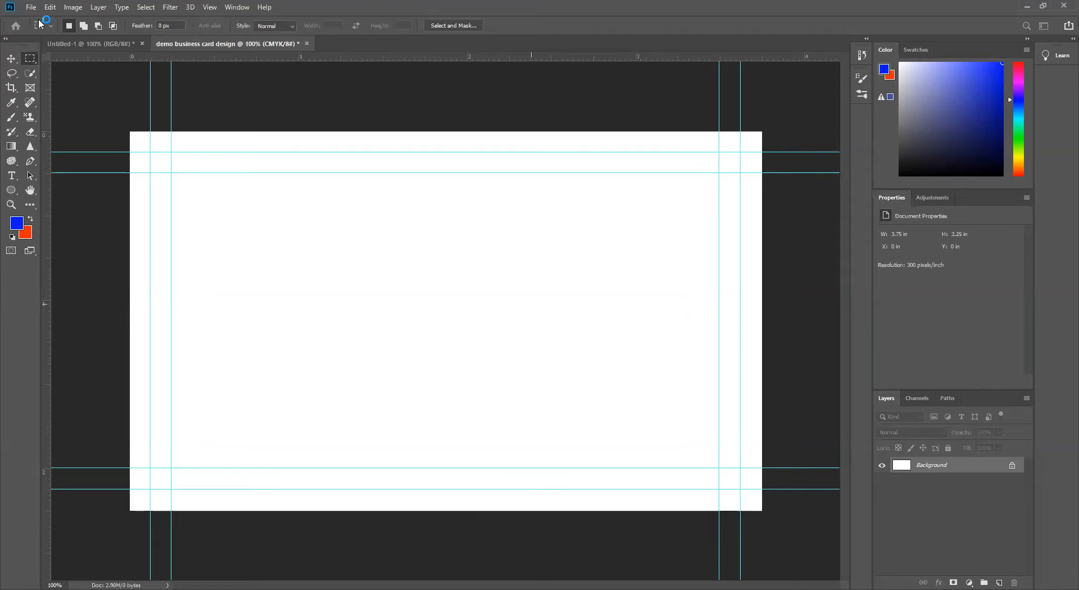
Step: Create a new document named "business card", 3.5 by 2 inches, at 300 pixels/inch in CMYK Color with a white background
{"action": "left_click", "coordinate": [656, 226]}
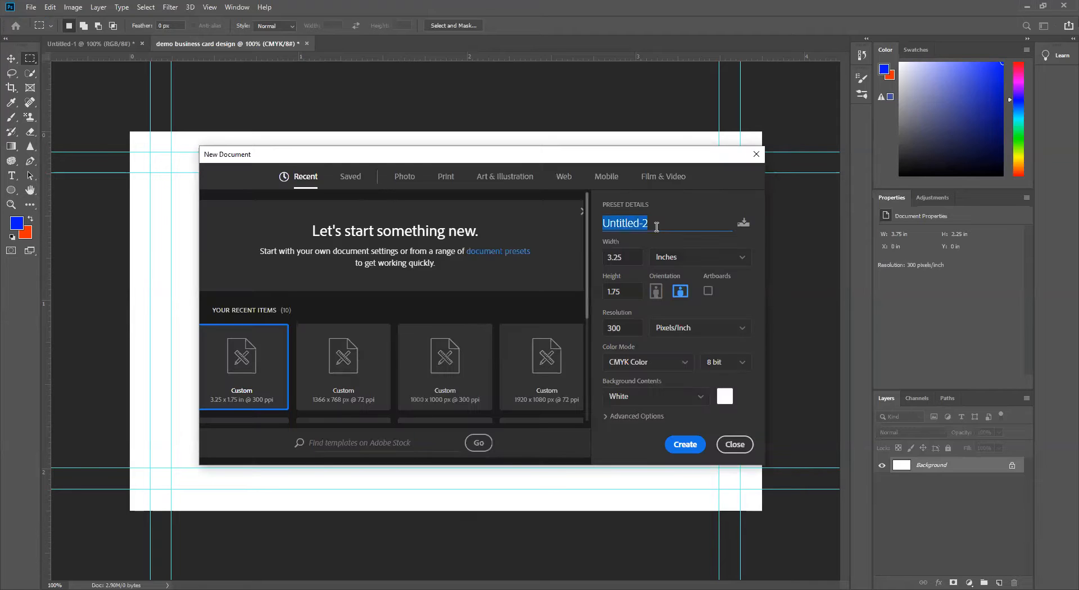
{"action": "key", "text": "BackSpace"}
{"action": "type", "text": "business card"}
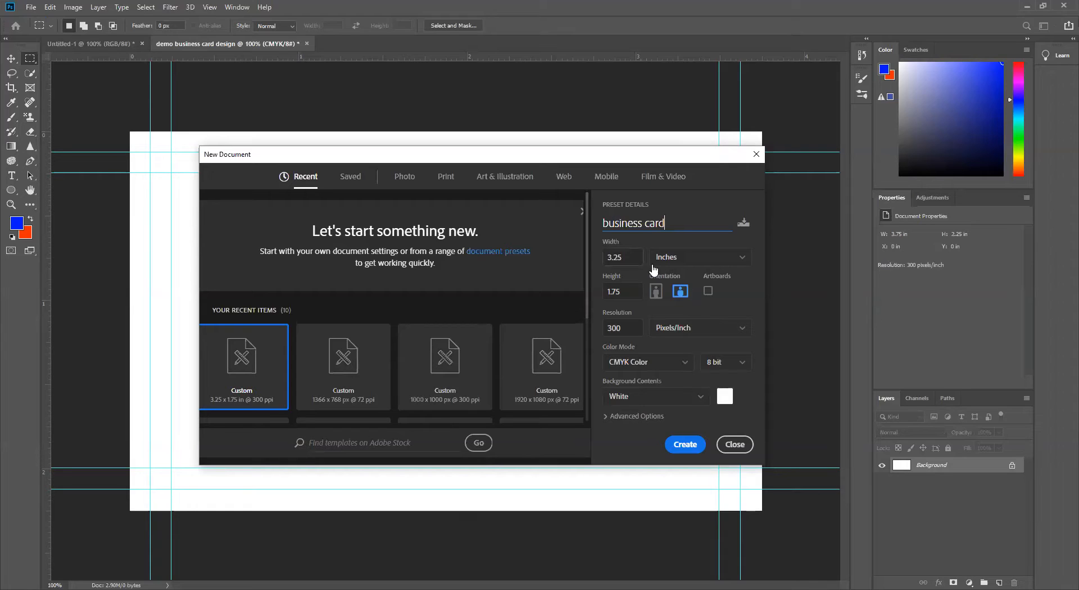
{"action": "key", "text": "Tab"}
{"action": "type", "text": "3.5"}
{"action": "key", "text": "Tab"}
{"action": "type", "text": "2"}
{"action": "left_click", "coordinate": [741, 293]}
{"action": "left_click", "coordinate": [685, 448]}
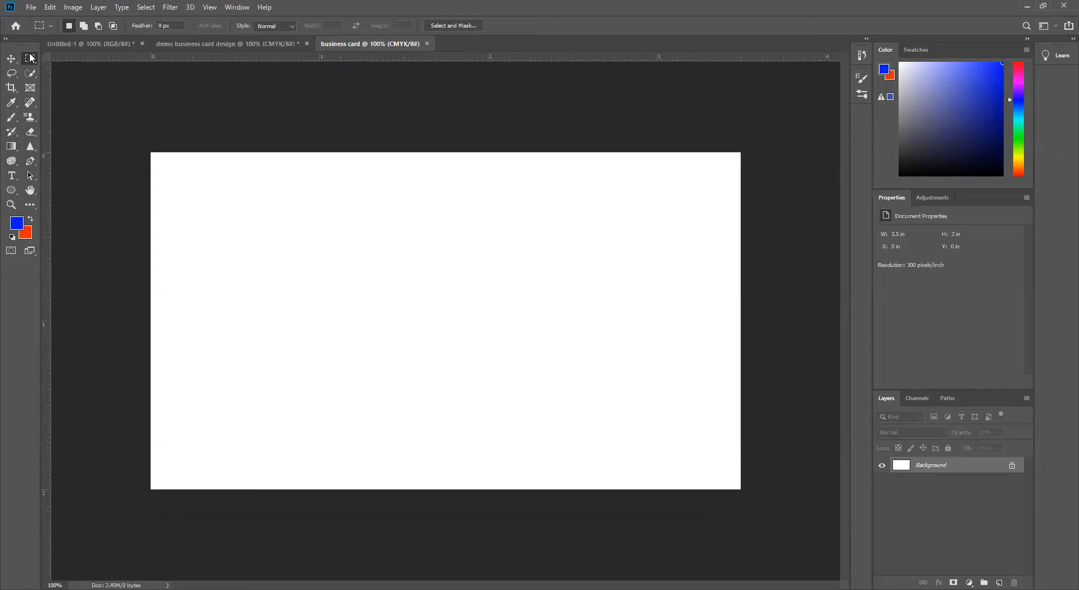
Step: Place guides along all four edges of the business card canvas
{"action": "left_click_drag", "start_coordinate": [152, 155], "coordinate": [832, 544]}
{"action": "left_click", "coordinate": [558, 453]}
{"action": "left_click_drag", "start_coordinate": [358, 59], "coordinate": [358, 152]}
{"action": "left_click_drag", "start_coordinate": [358, 58], "coordinate": [358, 489]}
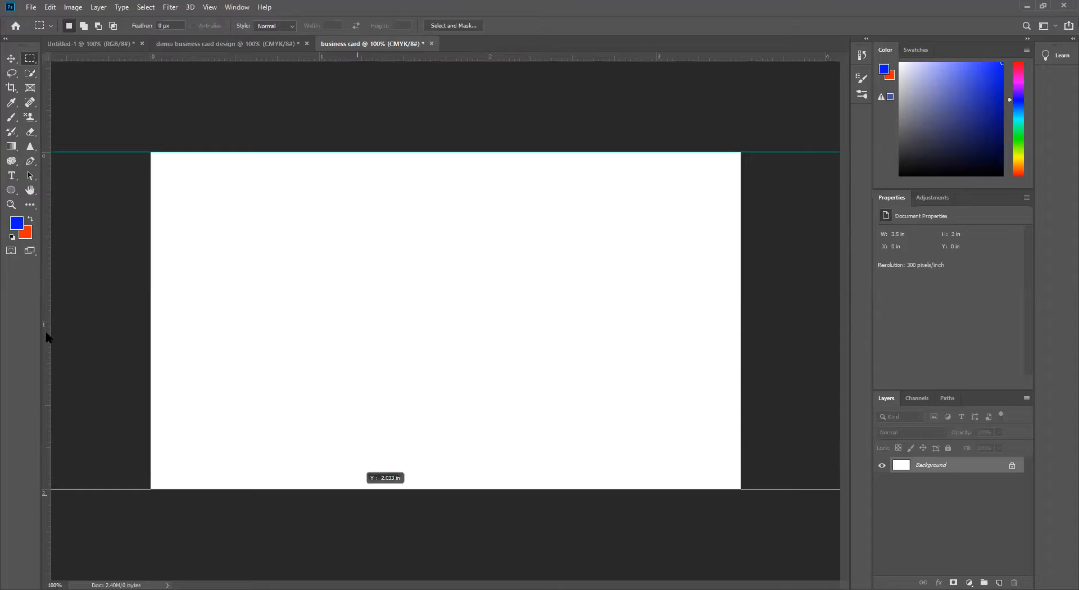
{"action": "left_click_drag", "start_coordinate": [113, 339], "coordinate": [151, 319]}
{"action": "left_click_drag", "start_coordinate": [369, 316], "coordinate": [739, 313]}
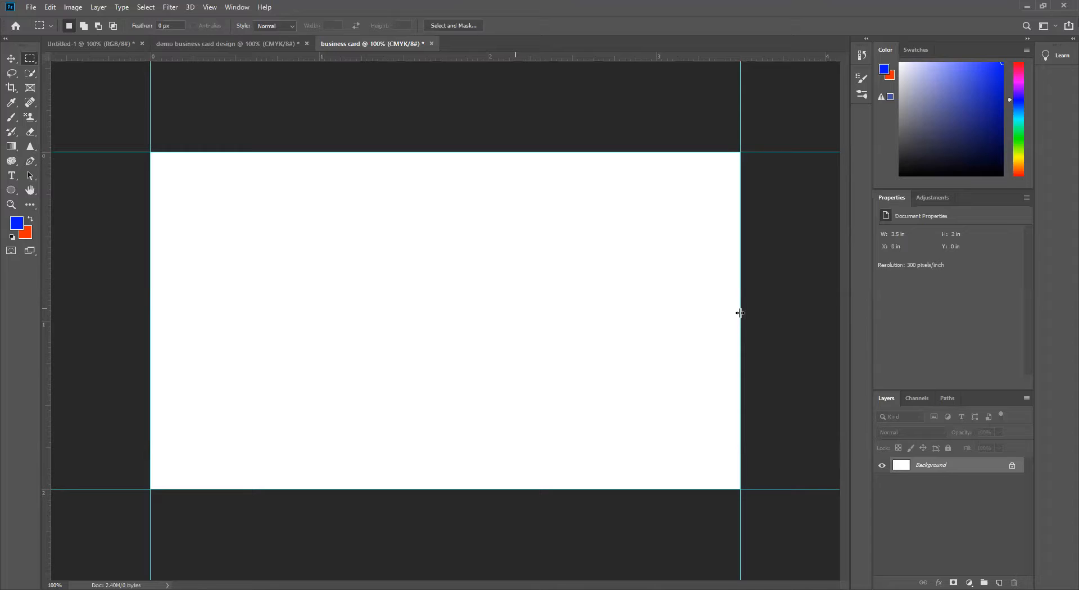
Step: Shrink the canvas relatively by 0.25 inches in both width and height, anchored at the center
{"action": "left_click", "coordinate": [71, 7]}
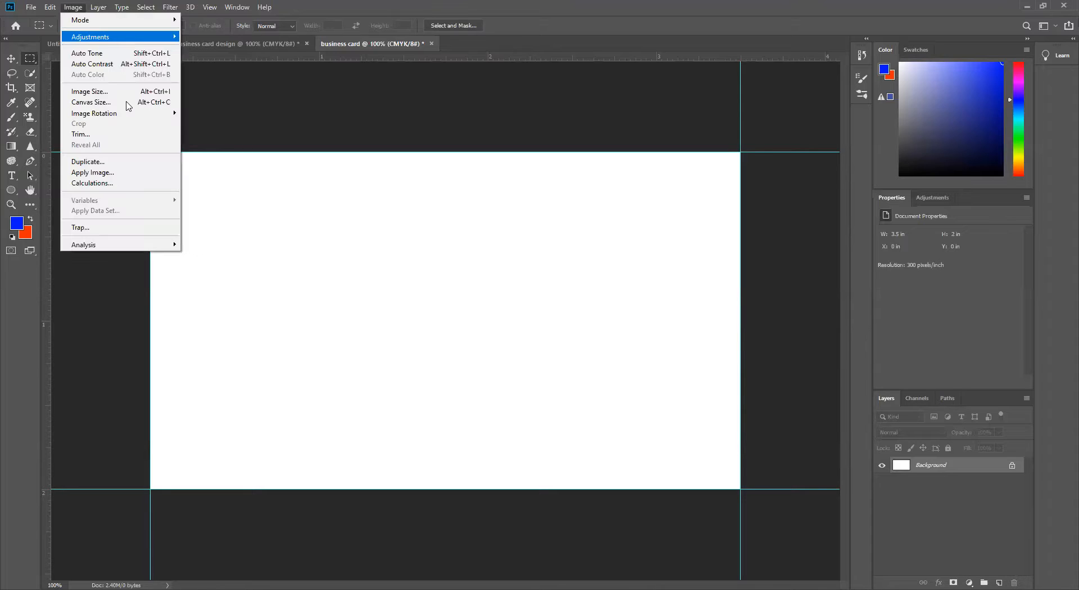
{"action": "left_click", "coordinate": [91, 102]}
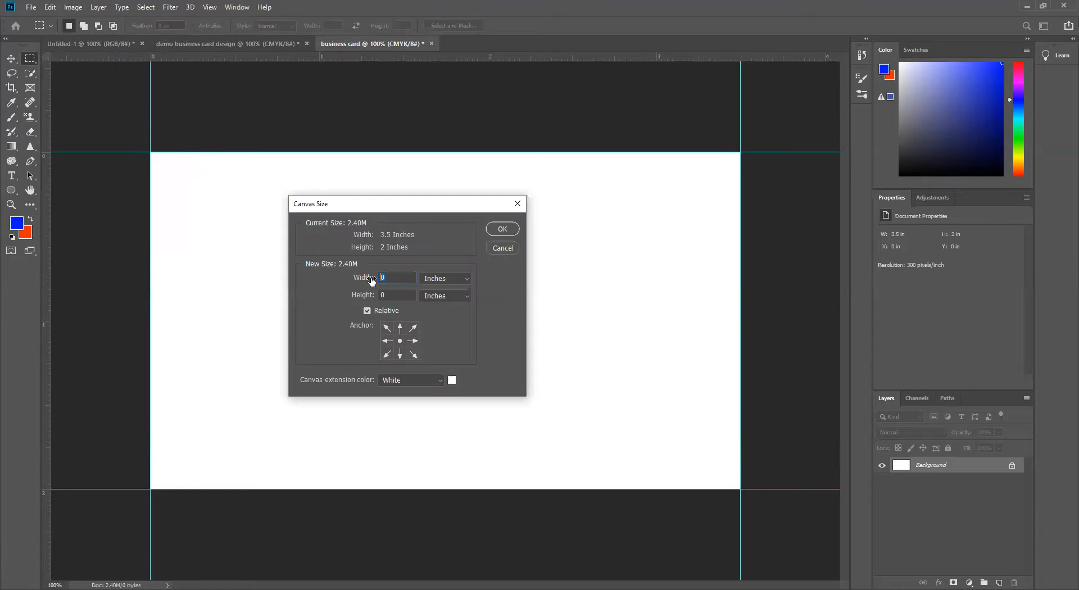
{"action": "type", "text": "-0"}
{"action": "type", "text": ".25"}
{"action": "key", "text": "Tab"}
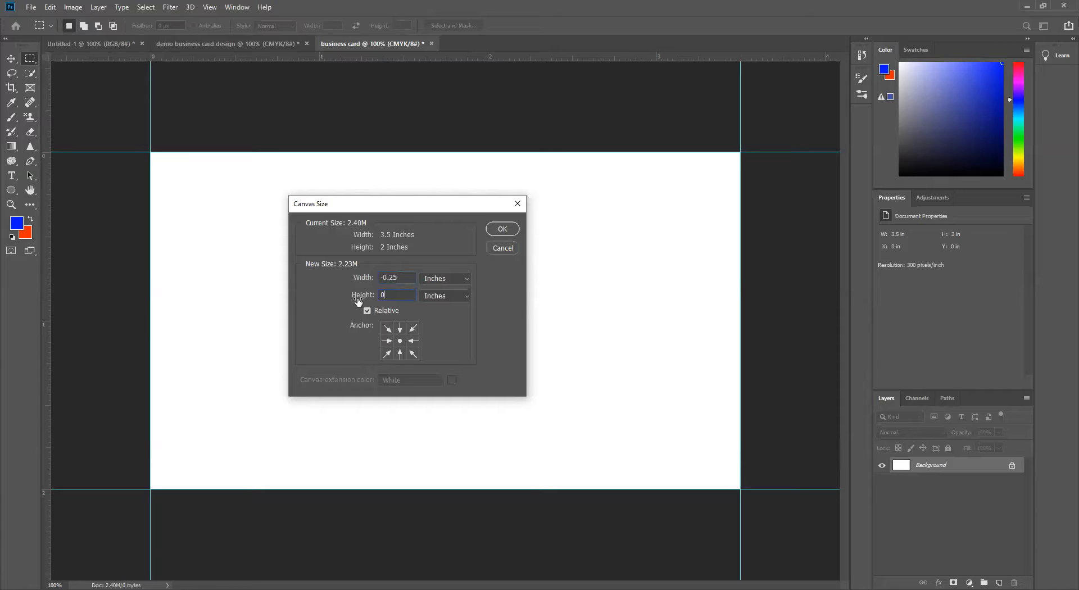
{"action": "left_click", "coordinate": [358, 300]}
{"action": "type", "text": "-0.25"}
{"action": "left_click", "coordinate": [359, 303]}
{"action": "key", "text": "Return"}
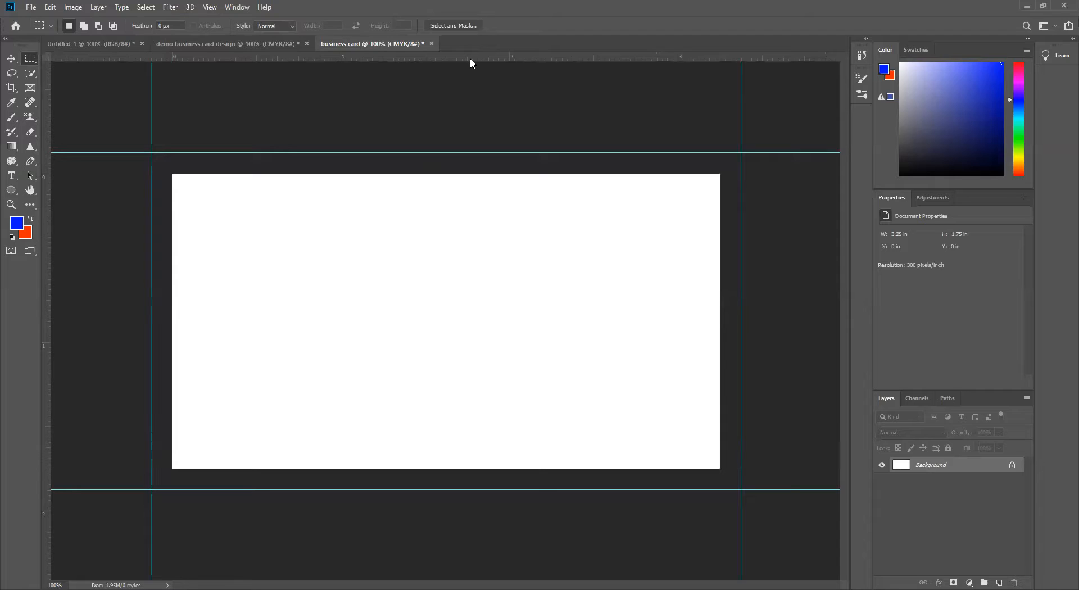
Step: Place a second set of guides along all four edges of the reduced canvas to mark the safe area
{"action": "left_click_drag", "start_coordinate": [470, 58], "coordinate": [459, 173]}
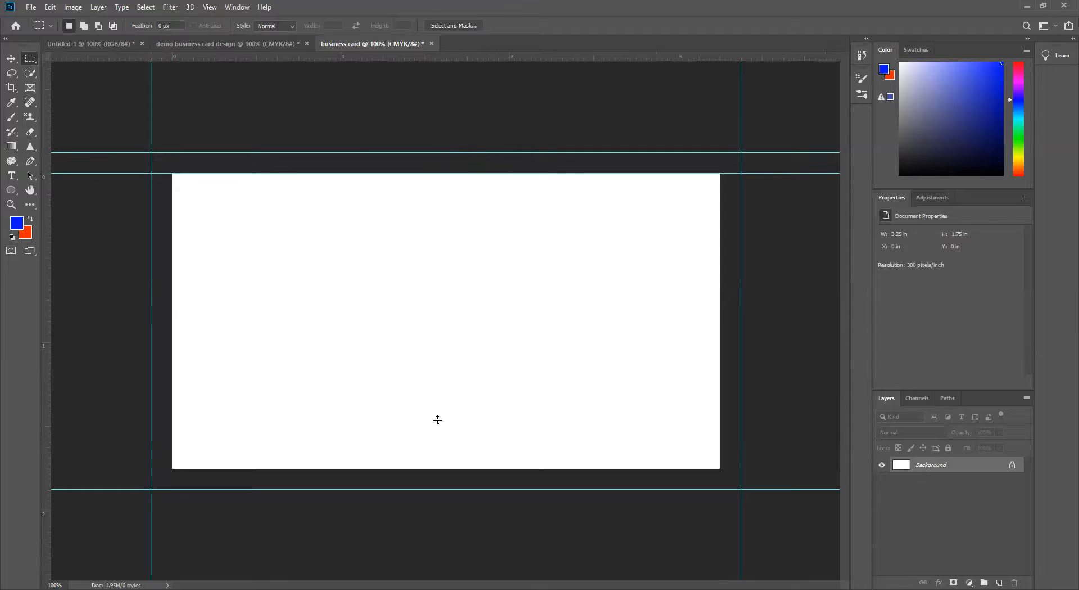
{"action": "left_click_drag", "start_coordinate": [439, 440], "coordinate": [444, 467]}
{"action": "left_click_drag", "start_coordinate": [43, 270], "coordinate": [171, 286]}
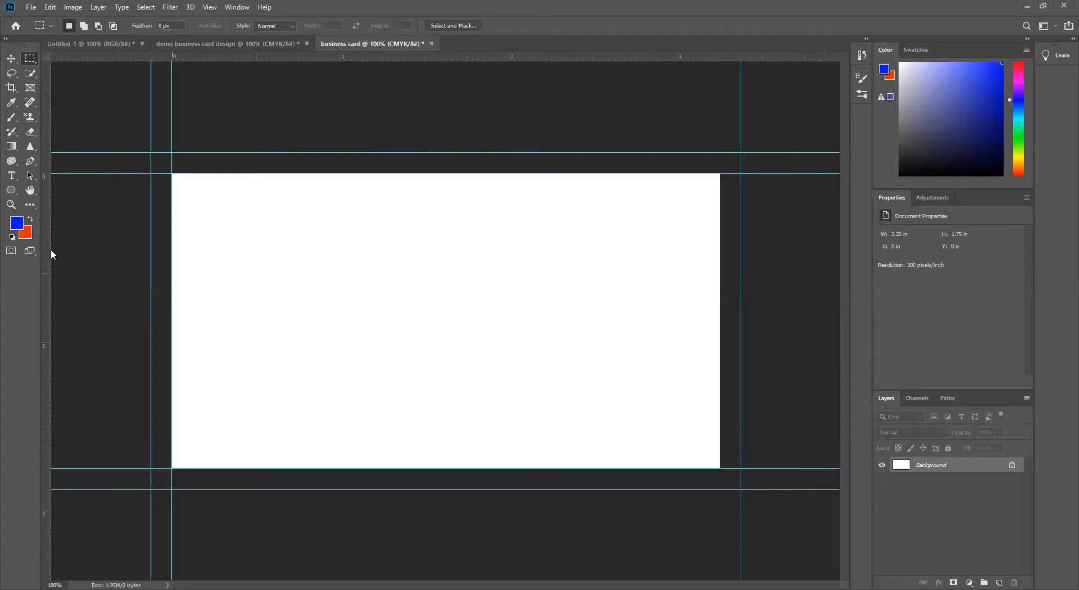
{"action": "left_click_drag", "start_coordinate": [48, 248], "coordinate": [719, 293]}
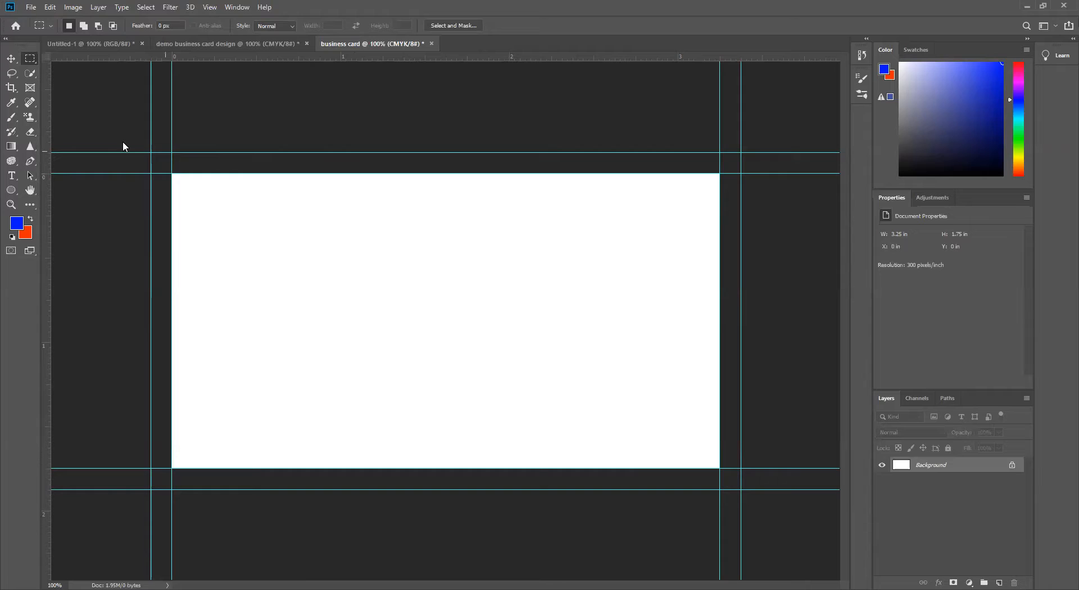
Step: Enlarge the canvas relatively by 0.5 inches in both directions and compare it with the demo business card design document
{"action": "left_click", "coordinate": [73, 7]}
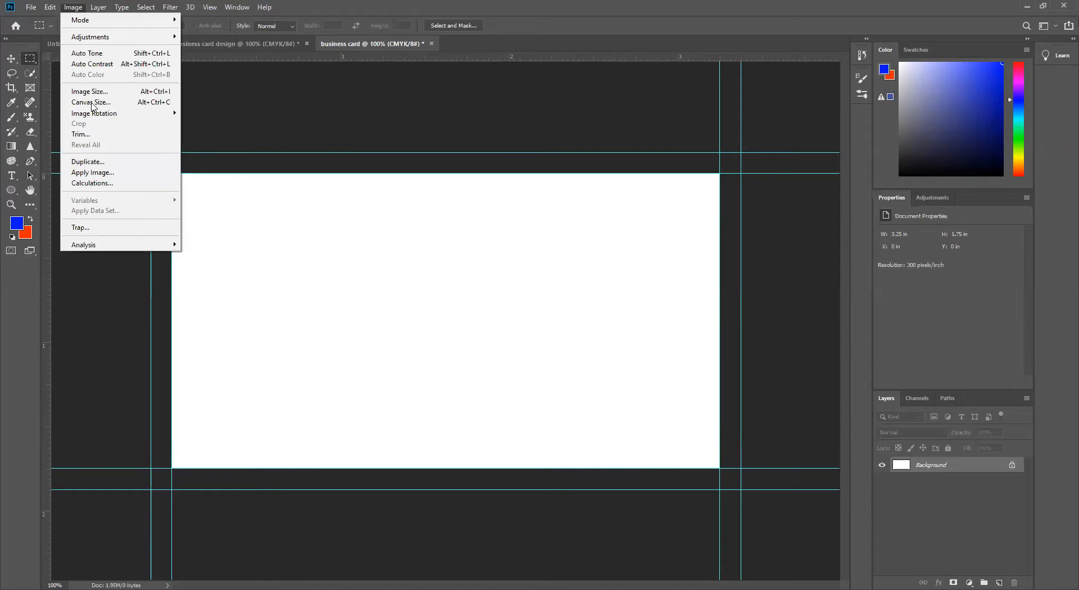
{"action": "type", "text": ".5"}
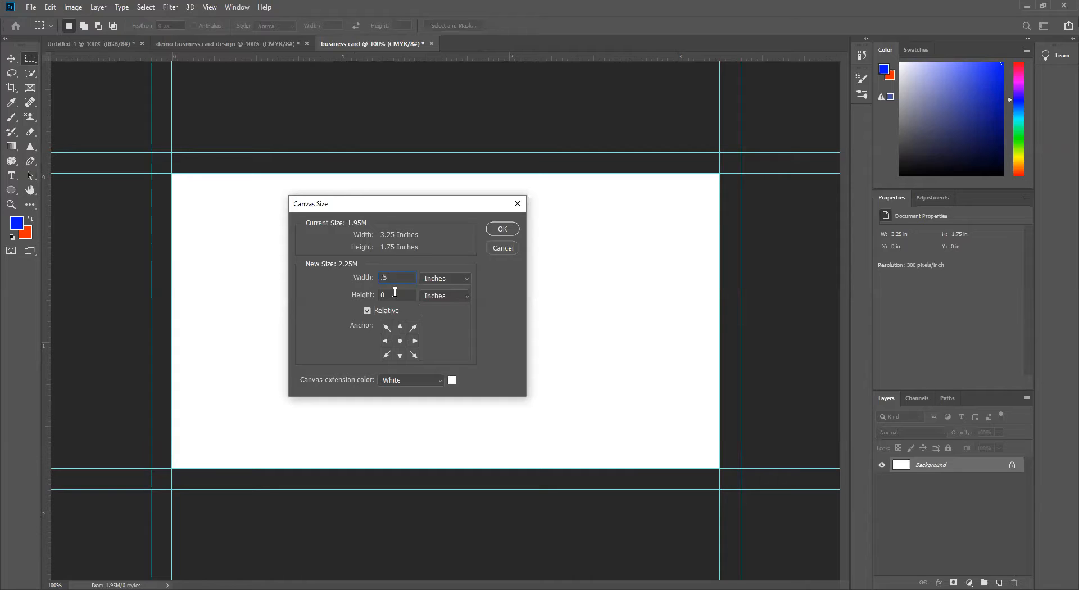
{"action": "key", "text": "Tab"}
{"action": "type", "text": ".5"}
{"action": "left_click", "coordinate": [366, 296]}
{"action": "key", "text": "Return"}
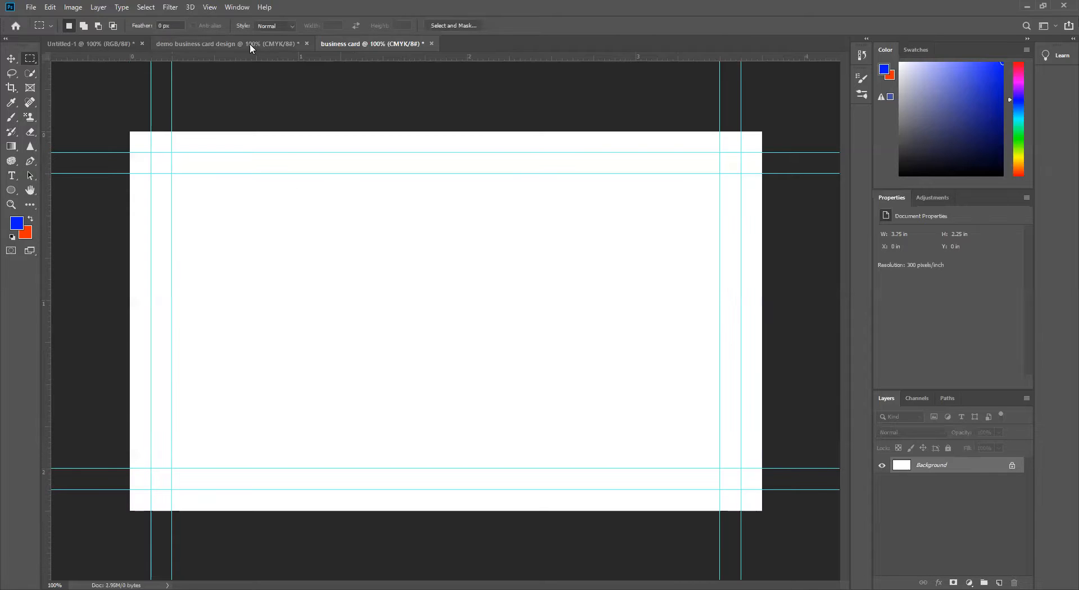
{"action": "left_click", "coordinate": [250, 44]}
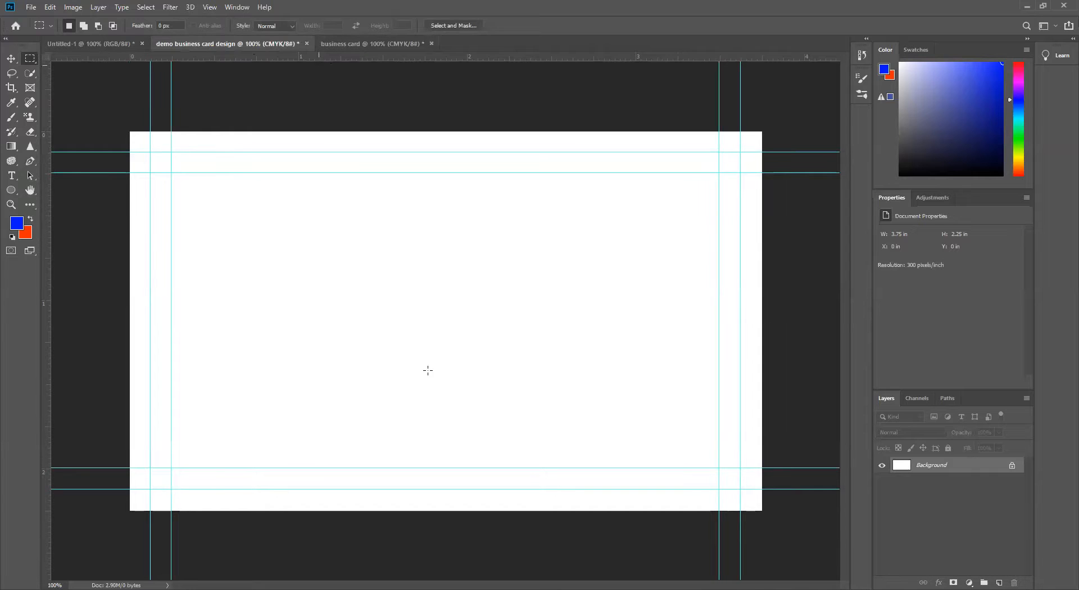
{"action": "key", "text": "ctrl+Tab"}
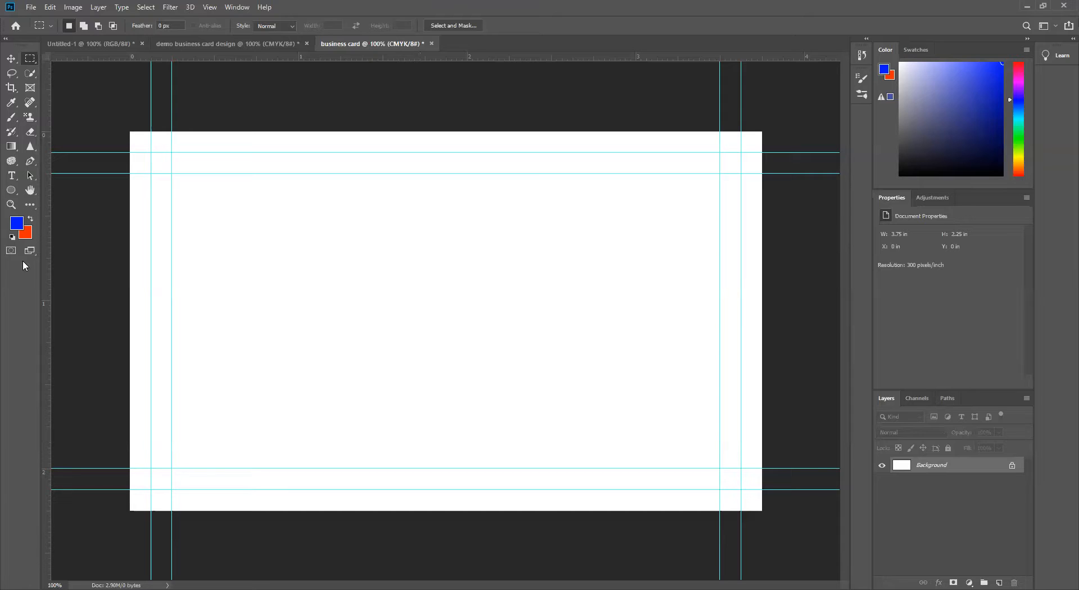
Step: Draw a blue rectangle shape over the whole card including the bleed, about 1141 by 693 px
{"action": "left_click", "coordinate": [11, 192]}
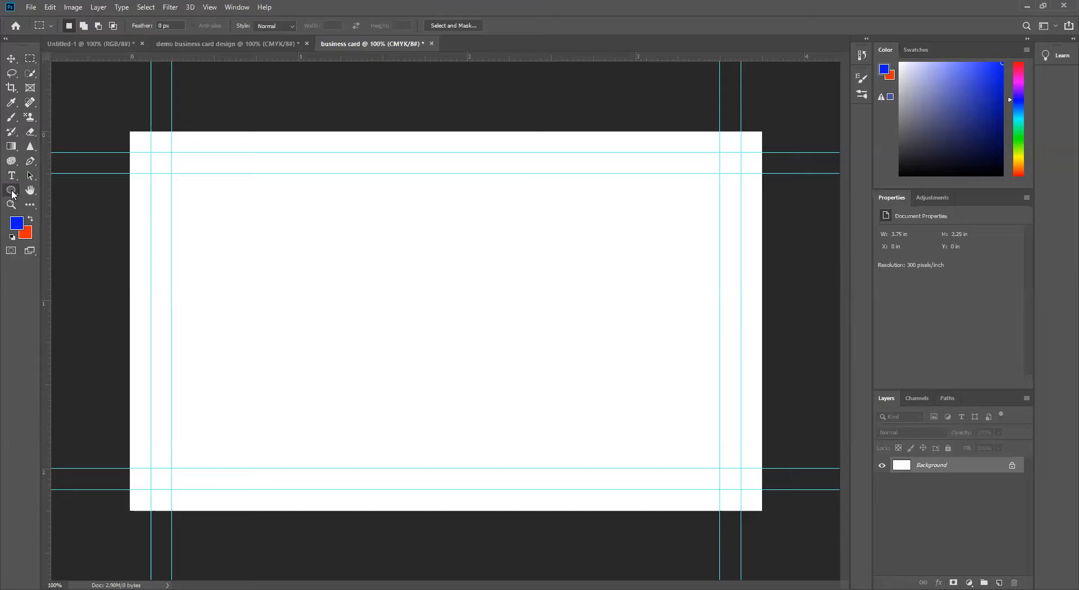
{"action": "left_click", "coordinate": [42, 187]}
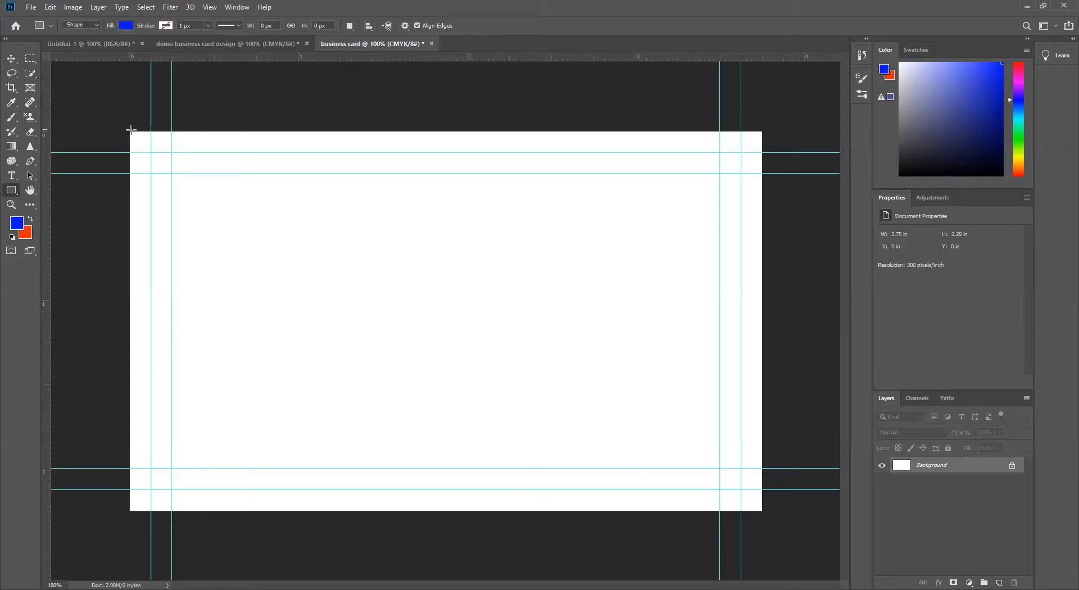
{"action": "left_click_drag", "start_coordinate": [610, 439], "coordinate": [770, 519]}
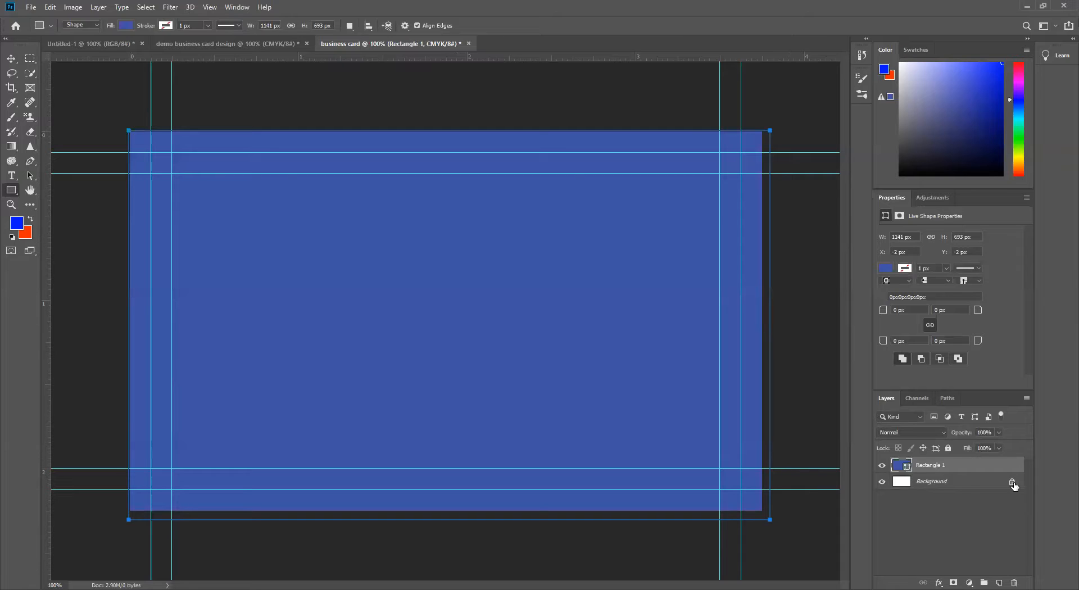
Step: Transform the blue rectangle to match the canvas edges exactly, at 1125 by 675 px
{"action": "key", "text": "v"}
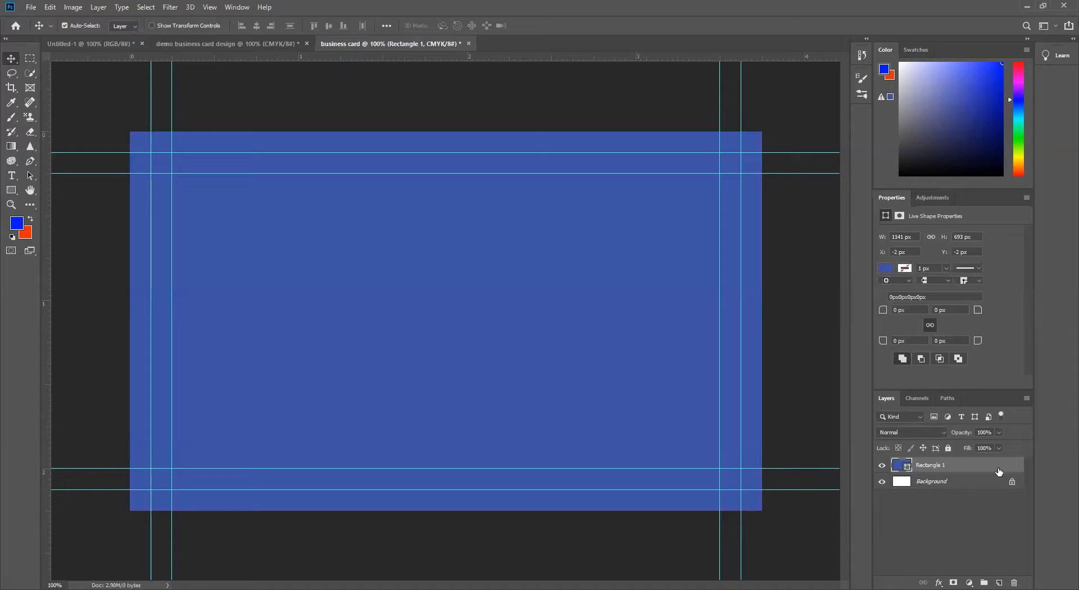
{"action": "key", "text": "ctrl+t"}
{"action": "left_click_drag", "start_coordinate": [760, 325], "coordinate": [752, 326]}
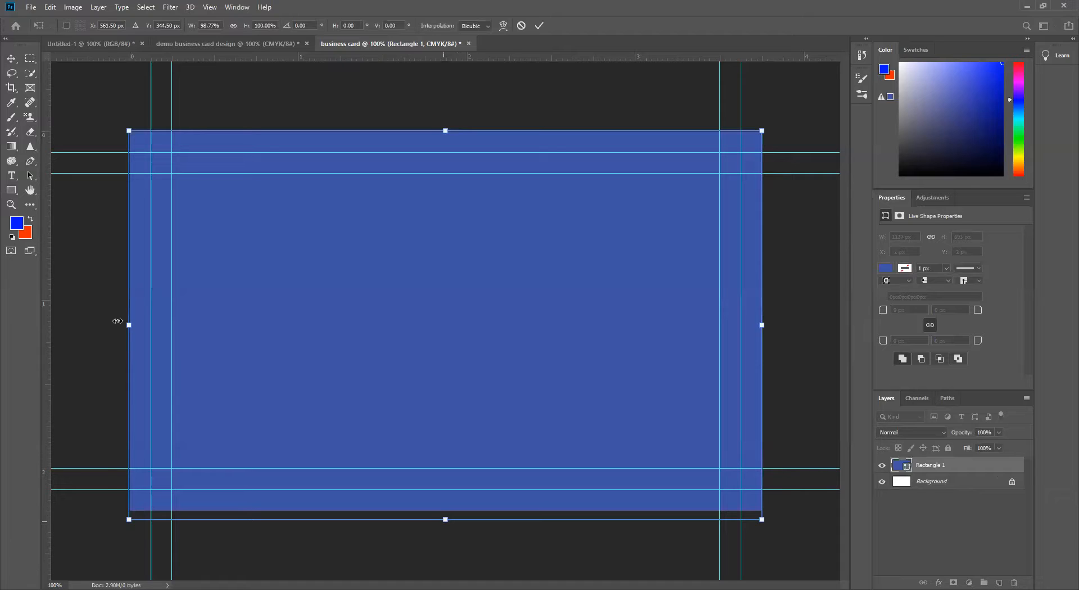
{"action": "left_click_drag", "start_coordinate": [120, 323], "coordinate": [128, 324]}
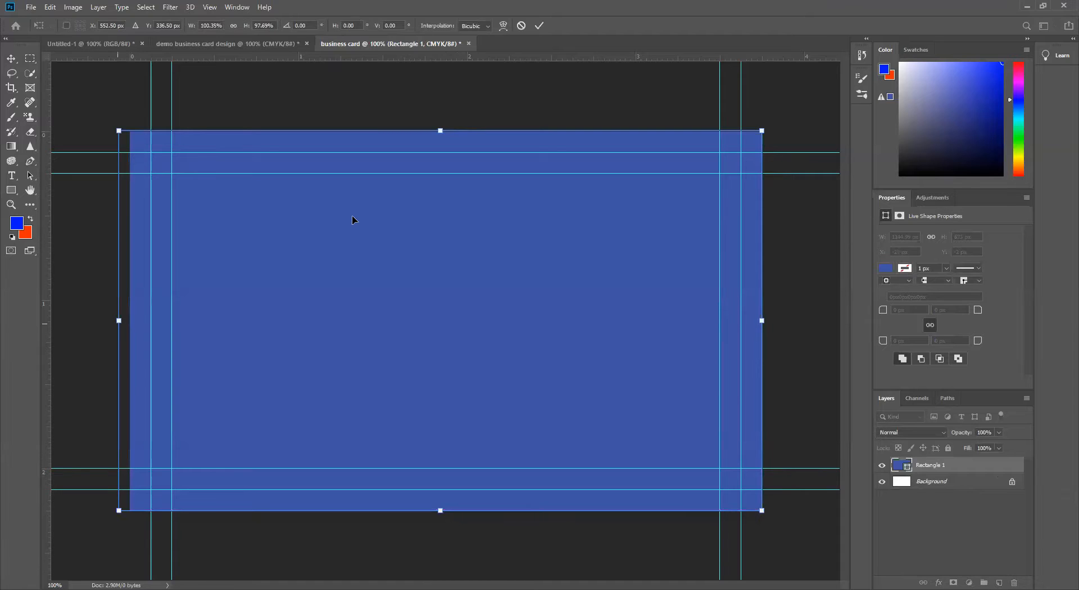
{"action": "mouse_move", "coordinate": [445, 132]}
{"action": "left_mouse_down"}
{"action": "mouse_move", "coordinate": [445, 118]}
{"action": "mouse_move", "coordinate": [446, 132]}
{"action": "left_mouse_up"}
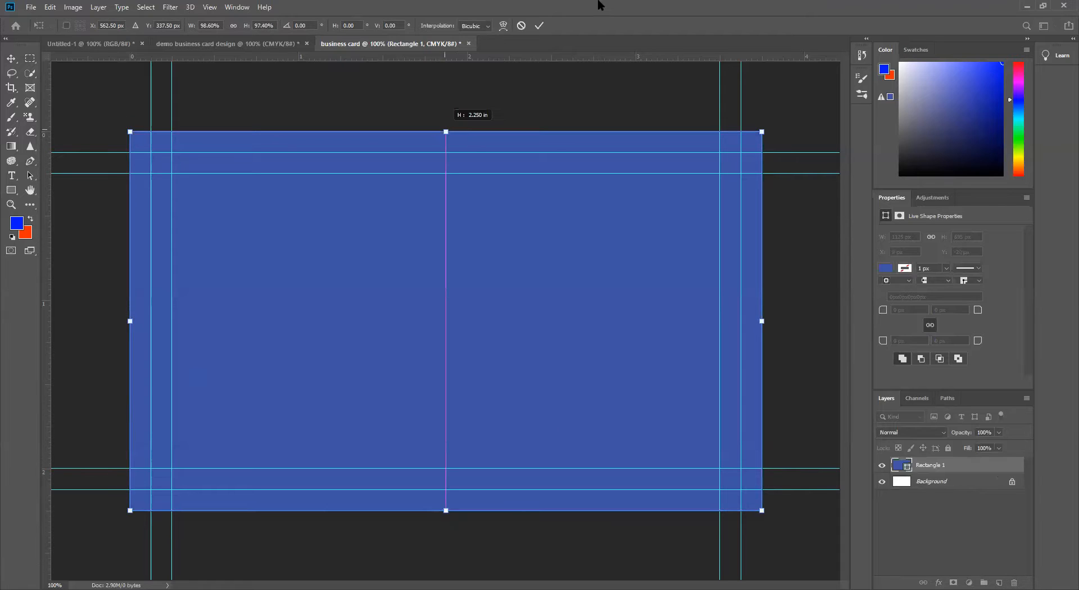
{"action": "left_click", "coordinate": [539, 26]}
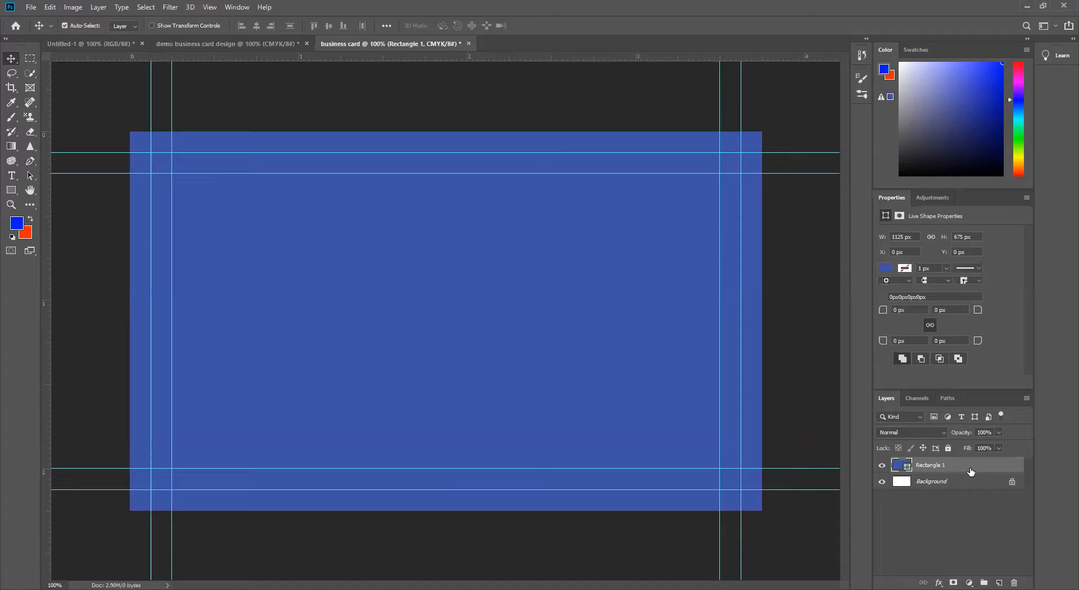
Step: Delete the blue rectangle layer
{"action": "left_click_drag", "start_coordinate": [990, 471], "coordinate": [990, 584]}
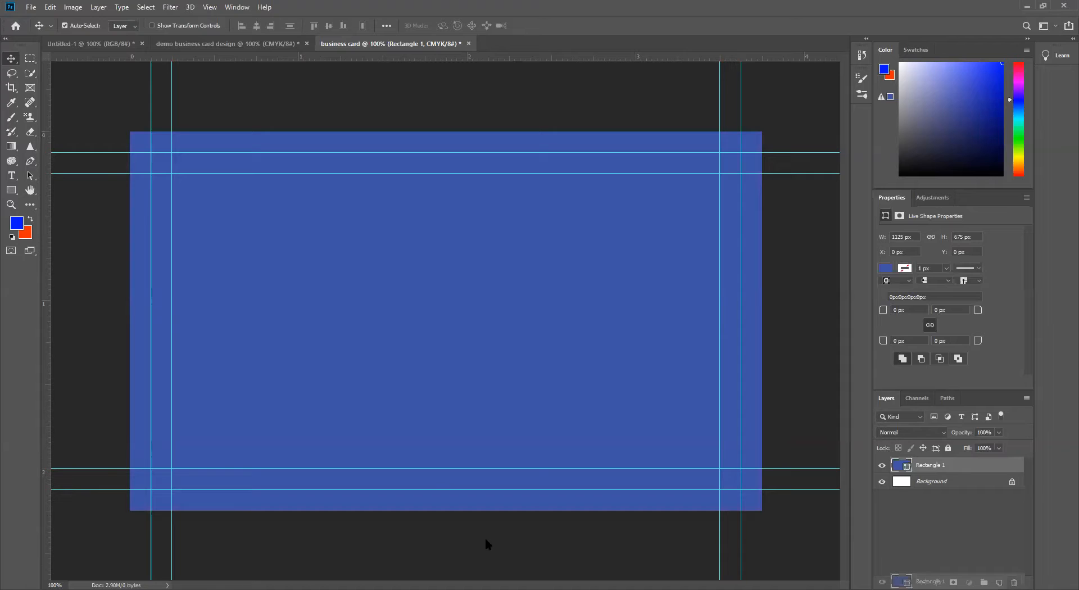
{"action": "key", "text": "Delete"}
Step: Create a rectangle shape with exact dimensions of 3.75 in width and 2.25 in height
{"action": "key", "text": "u"}
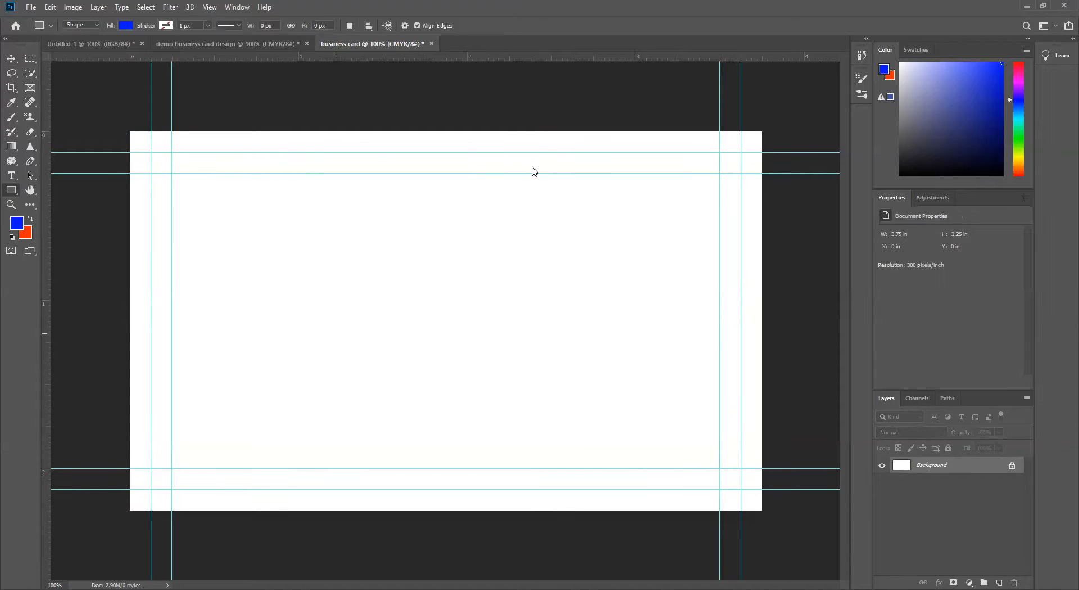
{"action": "left_click", "coordinate": [366, 268]}
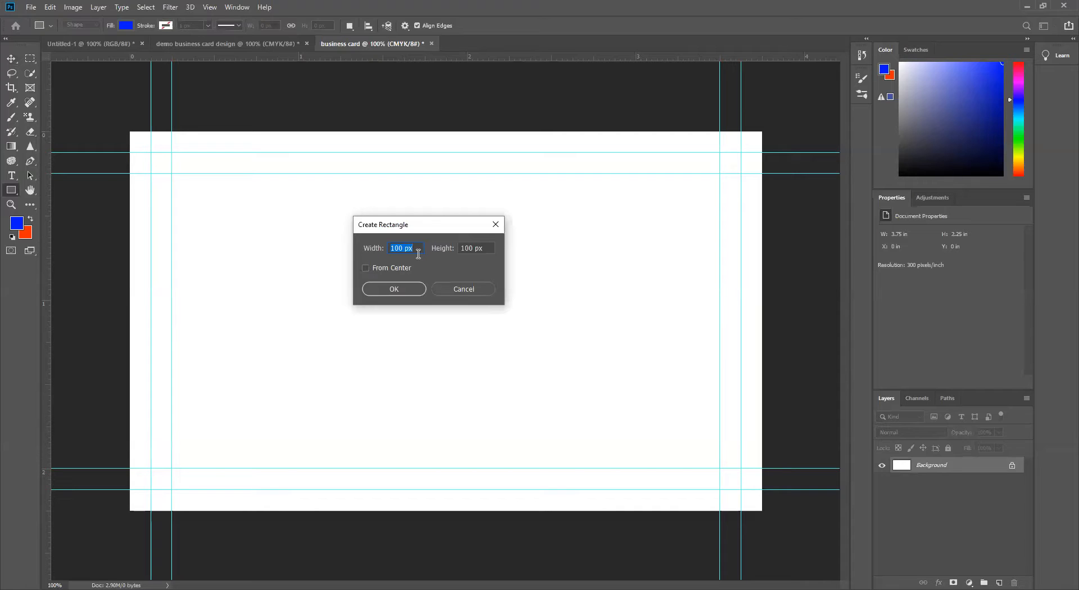
{"action": "type", "text": "3.75in"}
{"action": "key", "text": "Tab"}
{"action": "type", "text": "2.25"}
{"action": "left_click", "coordinate": [398, 289]}
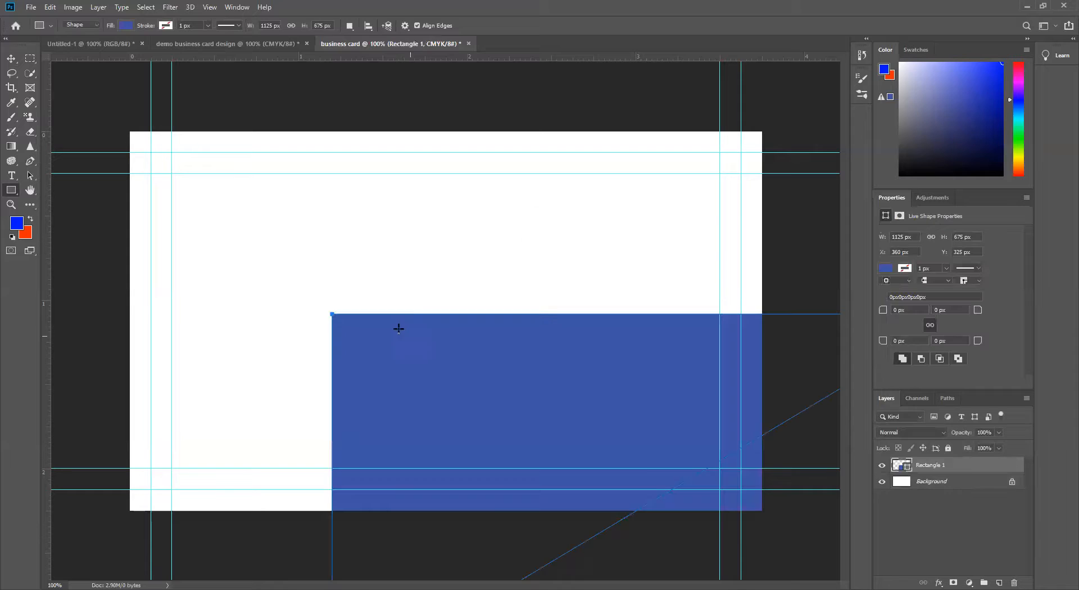
Step: Align the new rectangle with the Background layer by horizontal and vertical centers so it covers the canvas
{"action": "left_click", "coordinate": [13, 60]}
{"action": "left_click_drag", "start_coordinate": [436, 350], "coordinate": [396, 283]}
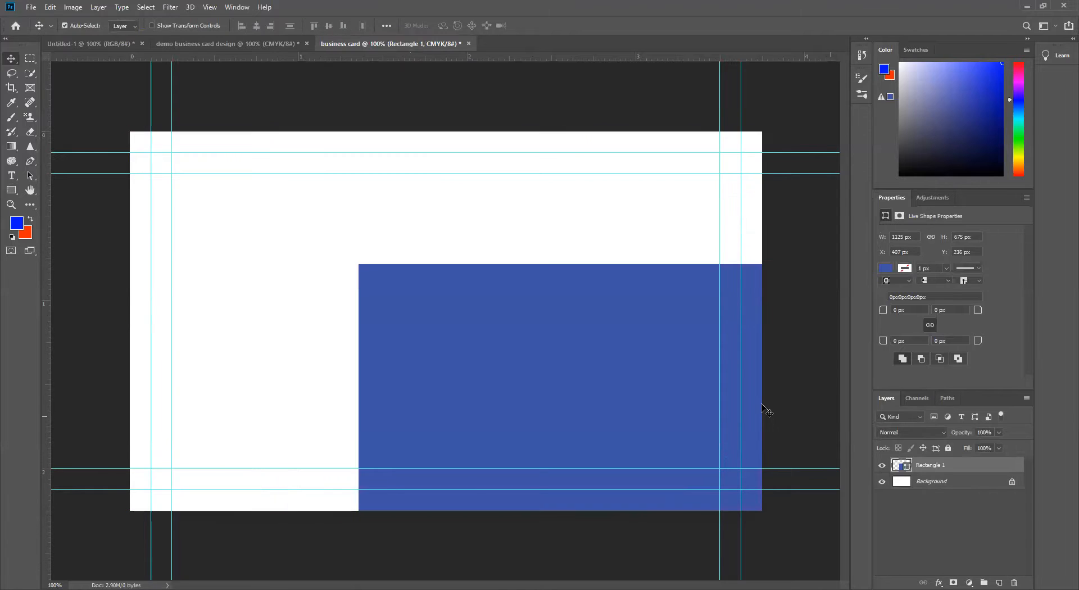
{"action": "left_click", "coordinate": [977, 484], "text": "ctrl"}
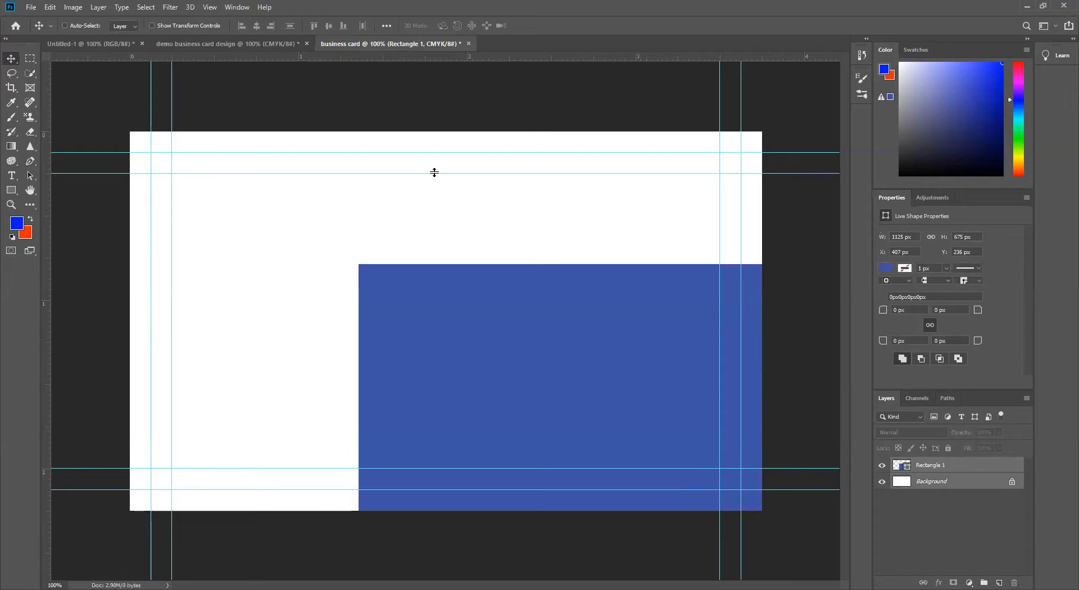
{"action": "left_click", "coordinate": [257, 25]}
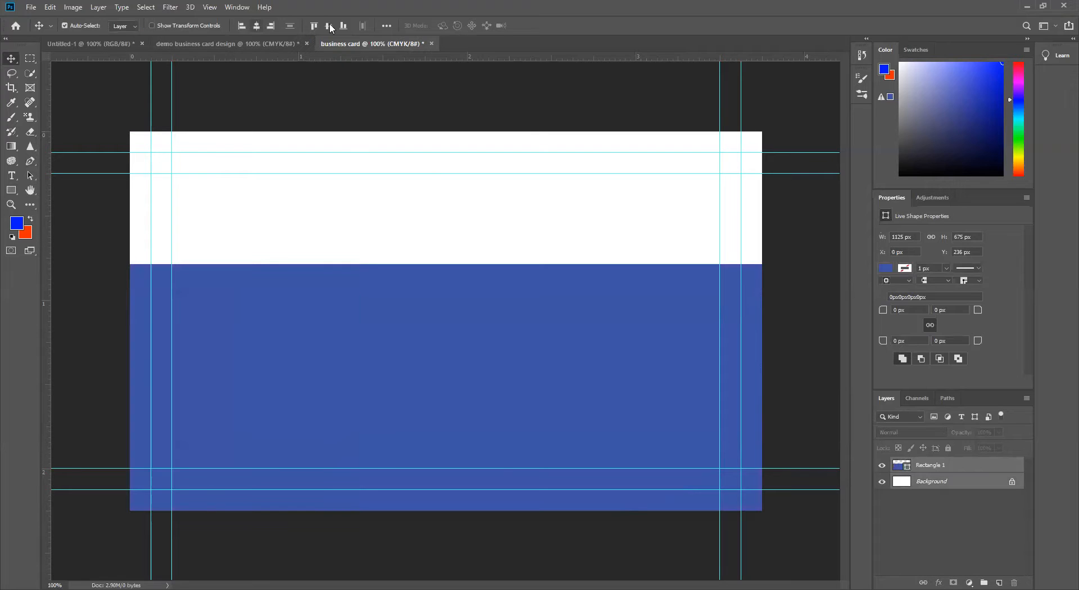
{"action": "left_click", "coordinate": [330, 26]}
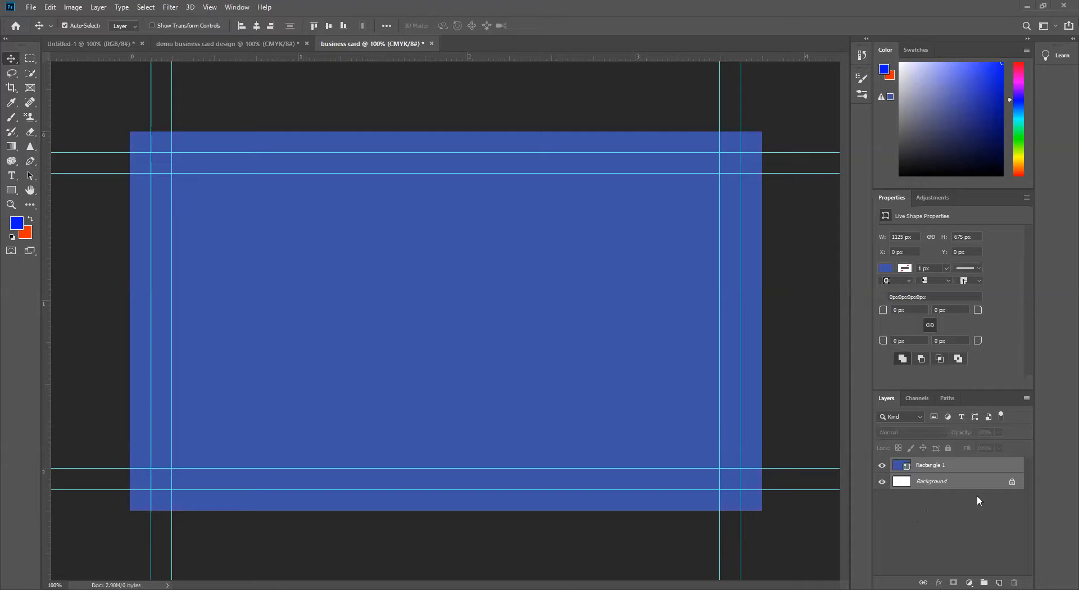
Step: Delete the locked white Background layer beneath the rectangle
{"action": "left_click", "coordinate": [967, 473]}
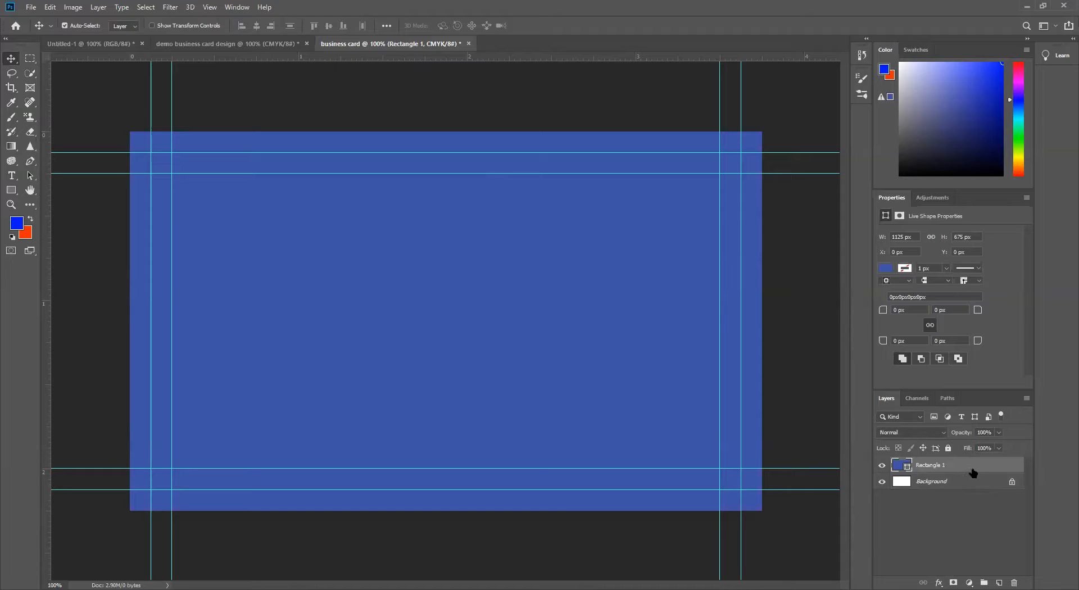
{"action": "left_click", "coordinate": [964, 485]}
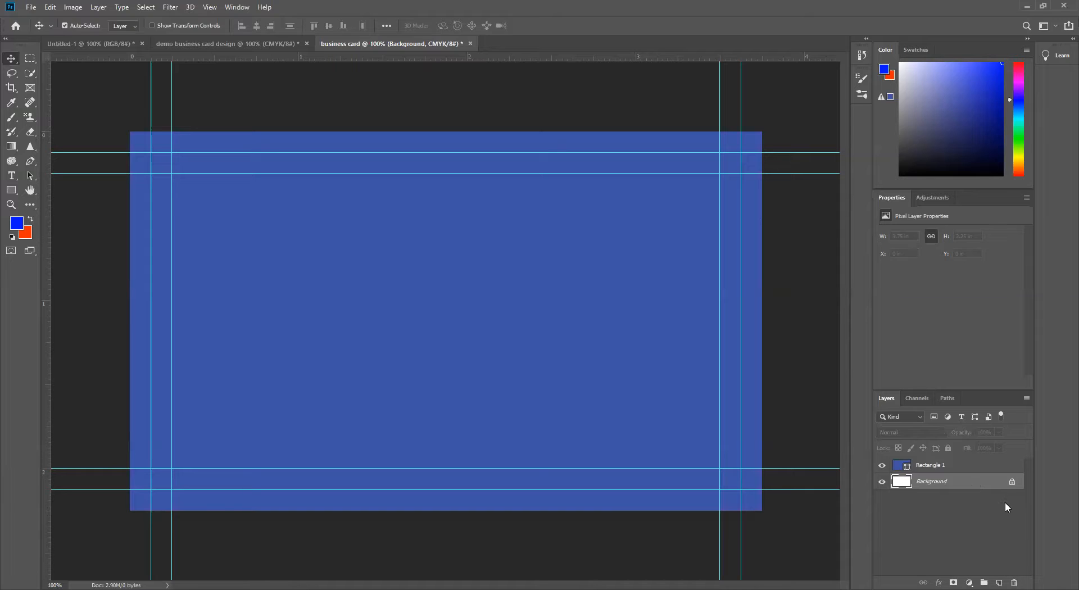
{"action": "left_click_drag", "start_coordinate": [998, 485], "coordinate": [1015, 583]}
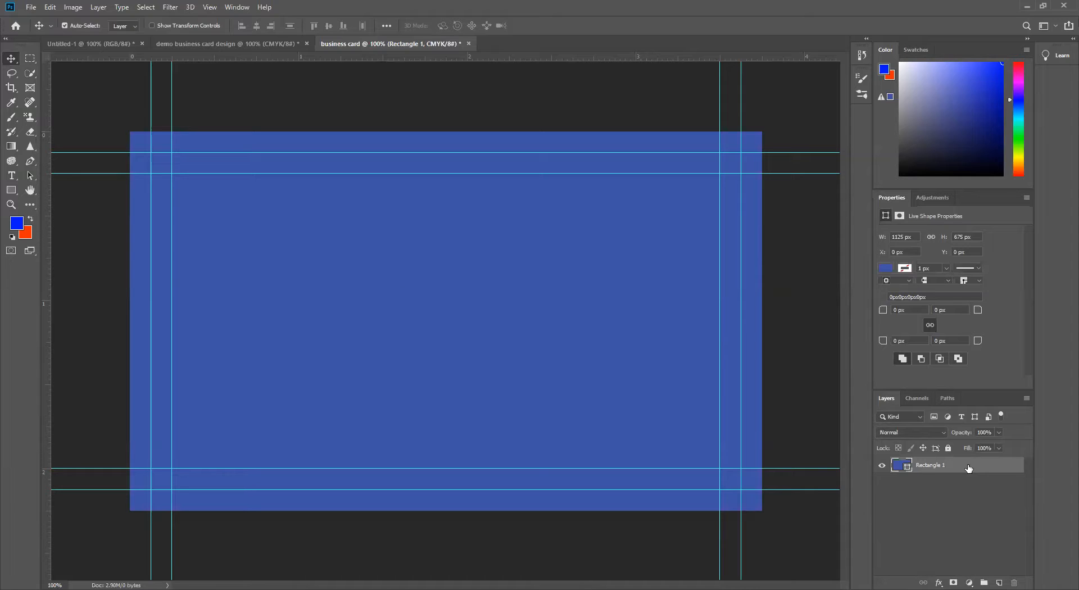
Step: Duplicate the blue rectangle layer and fill the lower rectangle with white (ffffff), checking it beneath the blue copy
{"action": "key", "text": "ctrl+j"}
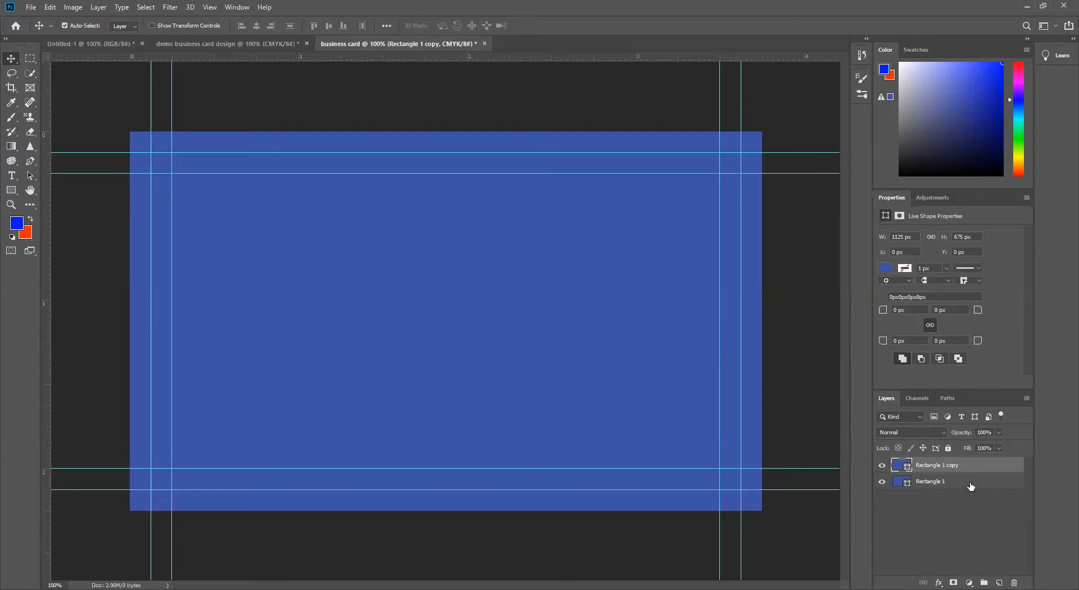
{"action": "left_click", "coordinate": [971, 482]}
{"action": "left_click", "coordinate": [18, 226]}
{"action": "left_click_drag", "start_coordinate": [363, 214], "coordinate": [346, 203]}
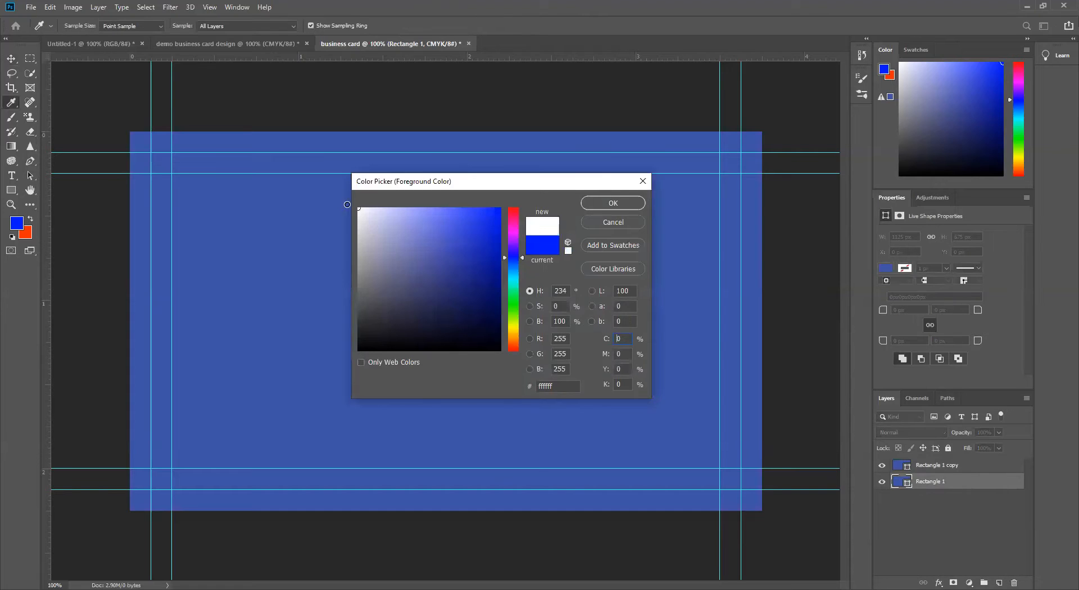
{"action": "left_click", "coordinate": [612, 204]}
{"action": "key", "text": "alt+BackSpace"}
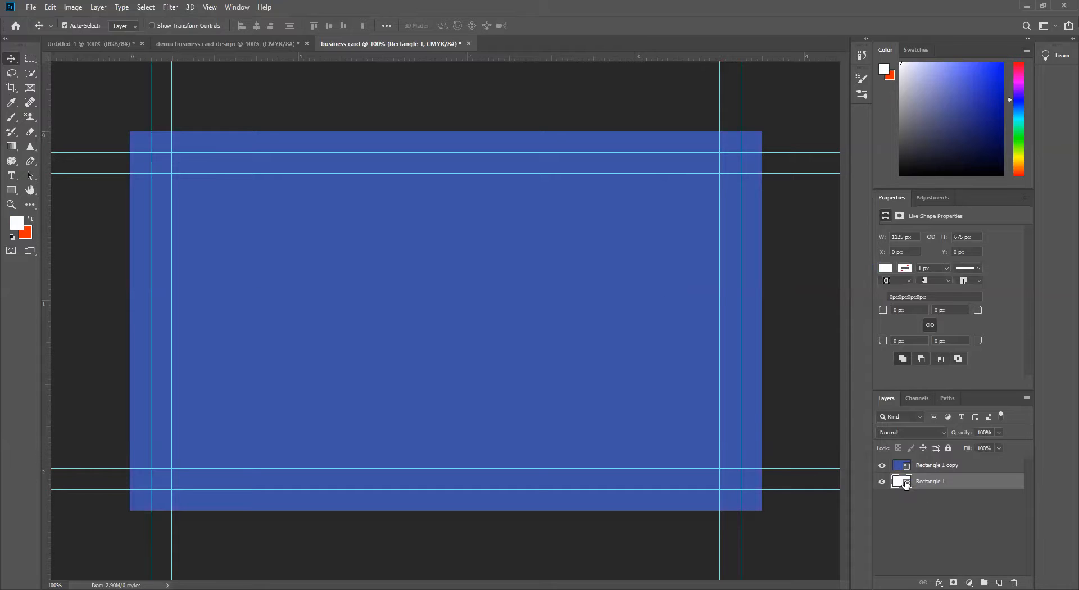
{"action": "left_click", "coordinate": [882, 465]}
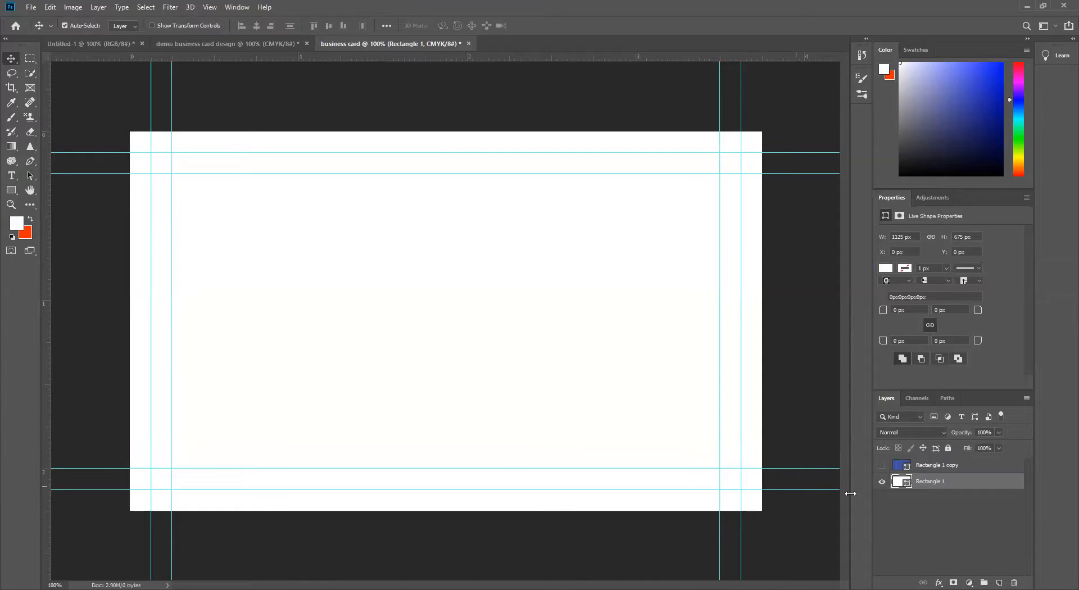
{"action": "left_click", "coordinate": [882, 465]}
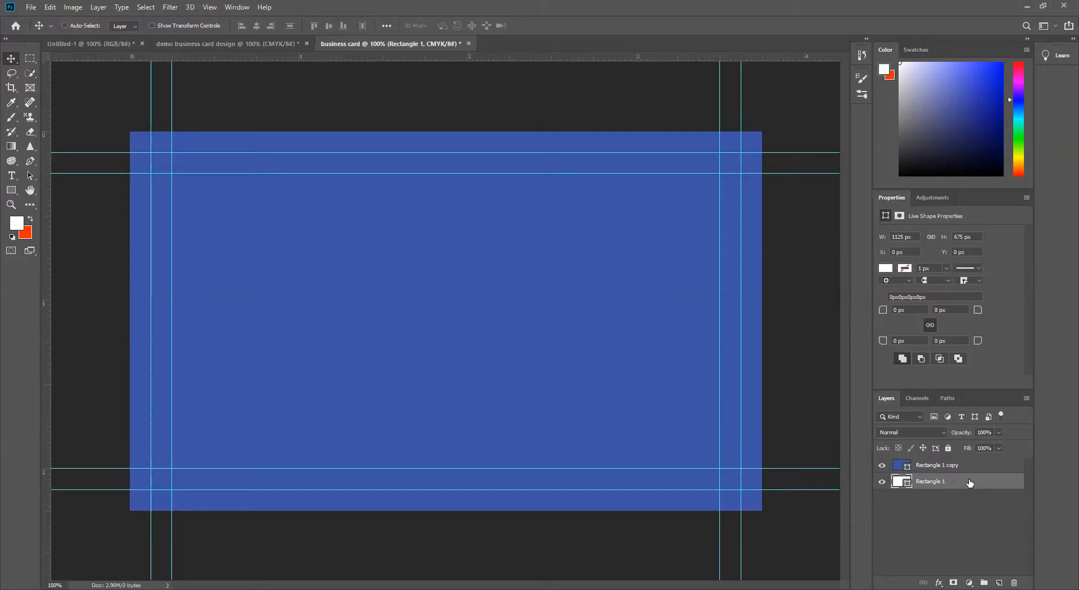
Step: Group the white rectangle layer, name the group BG and collapse it
{"action": "key", "text": "ctrl+g"}
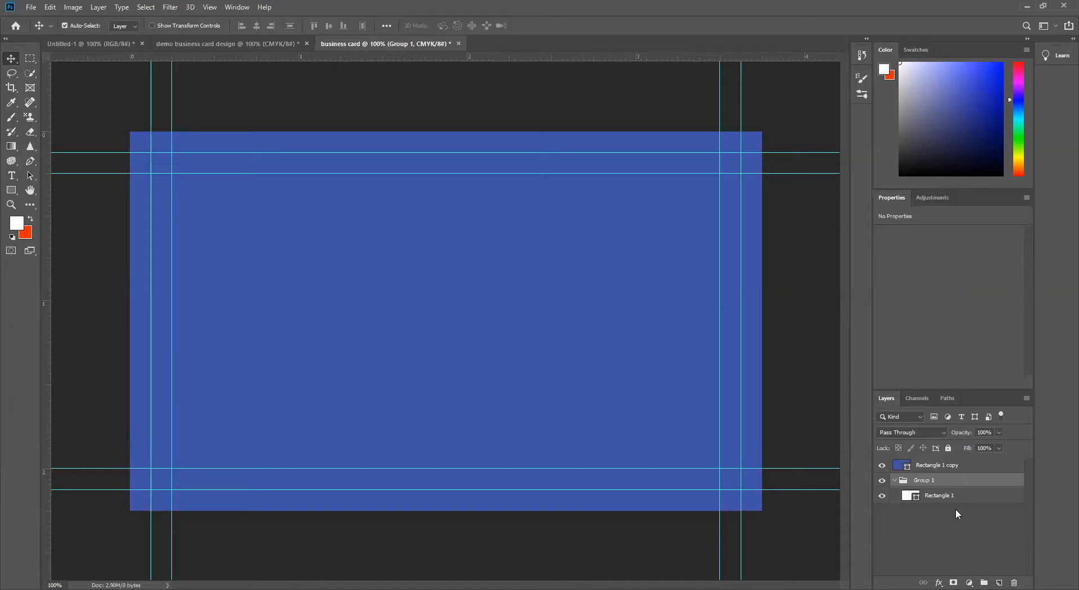
{"action": "double_click", "coordinate": [925, 481]}
{"action": "type", "text": "B"}
{"action": "left_click", "coordinate": [894, 481]}
{"action": "left_click", "coordinate": [907, 518]}
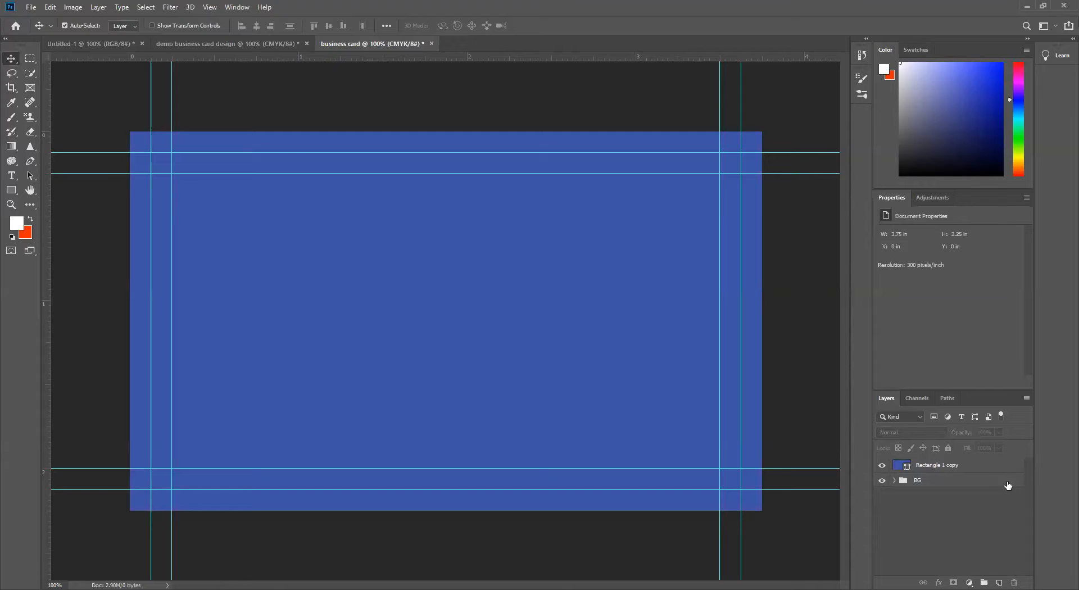
Step: Lock the BG group completely
{"action": "left_click", "coordinate": [1008, 483]}
{"action": "left_click", "coordinate": [948, 450]}
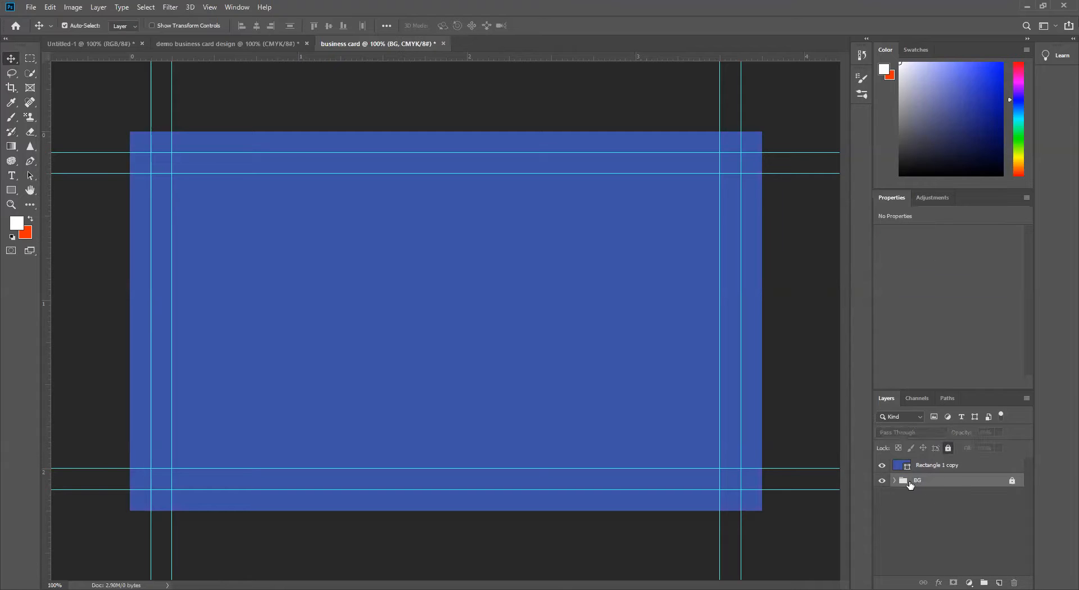
{"action": "left_click", "coordinate": [911, 515]}
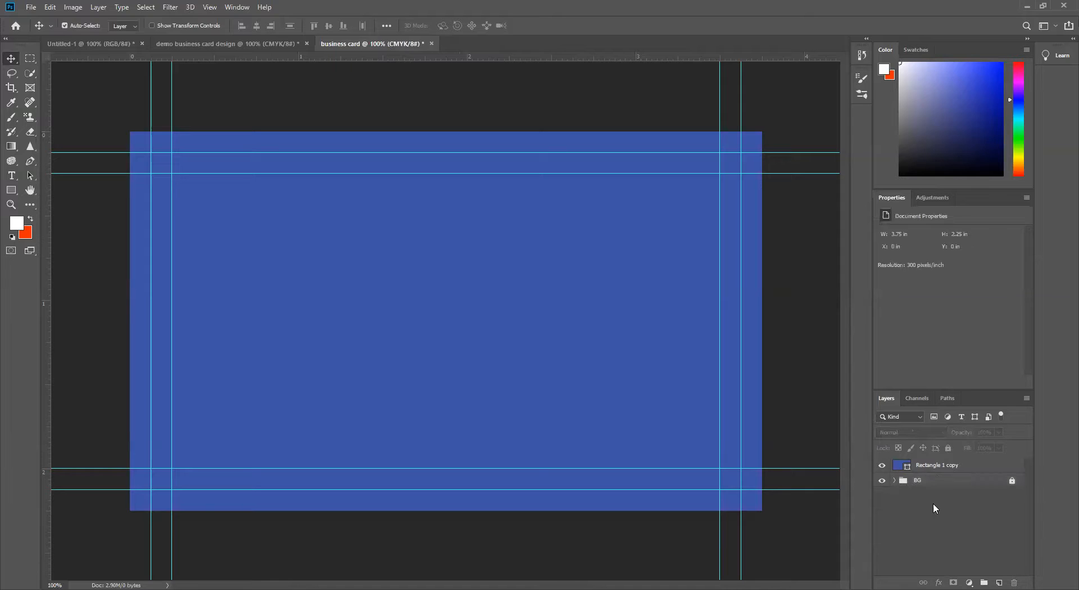
{"action": "left_click", "coordinate": [968, 485]}
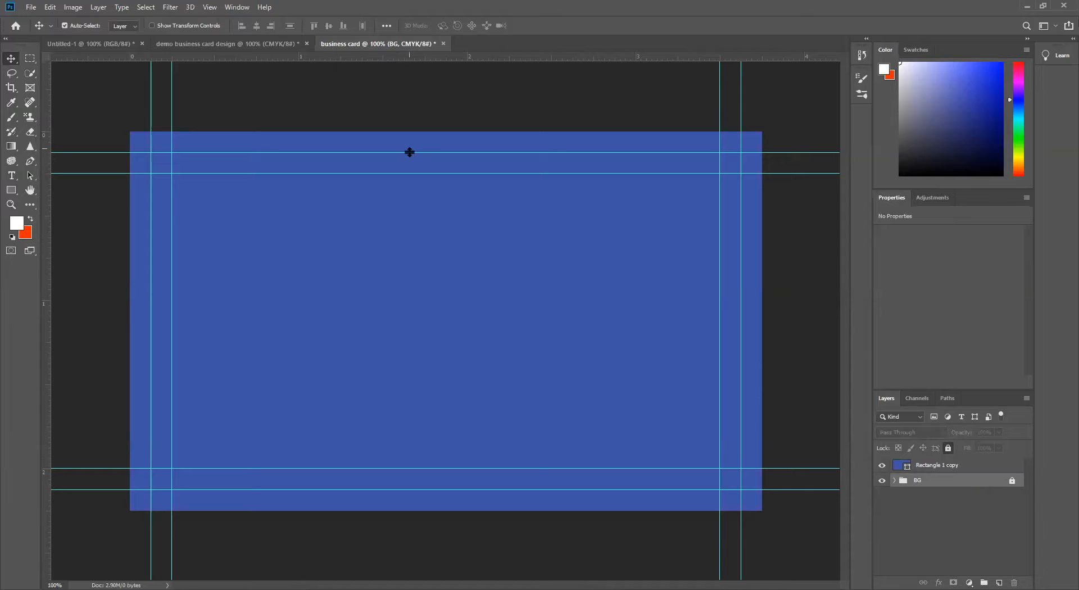
{"action": "left_click", "coordinate": [881, 466]}
{"action": "left_click", "coordinate": [883, 466]}
{"action": "left_click", "coordinate": [990, 466]}
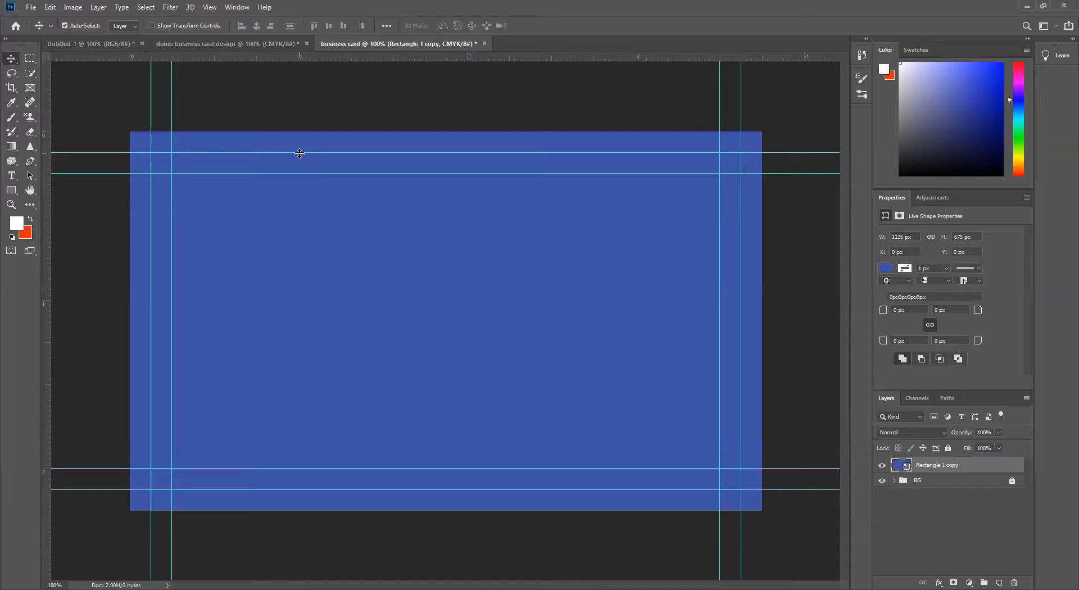
{"action": "left_click", "coordinate": [943, 484]}
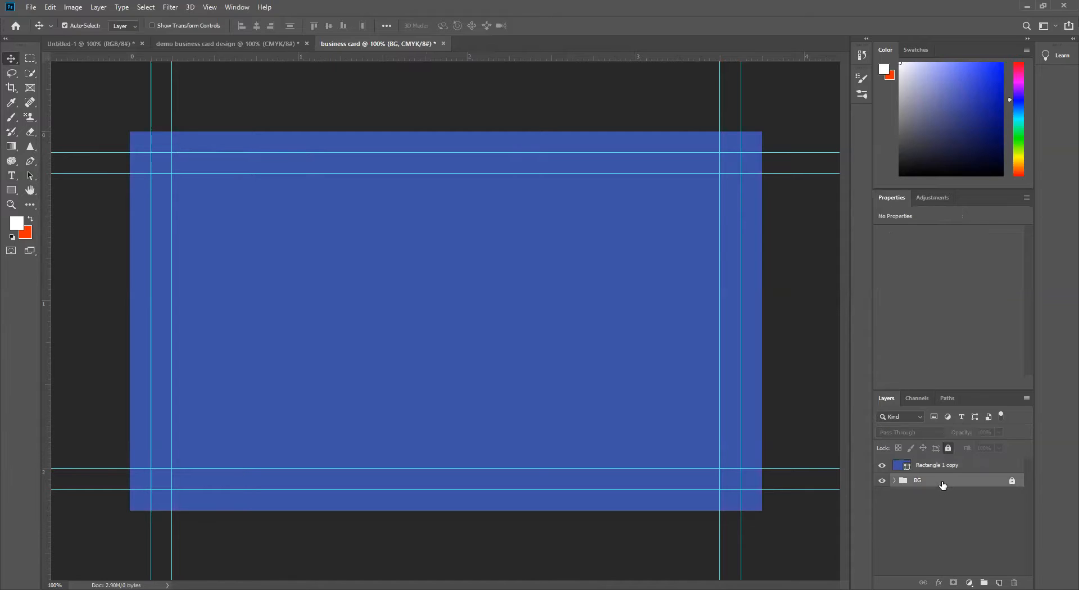
Step: Duplicate the blue rectangle layer above the BG group and hide the original beneath the new copy
{"action": "left_click", "coordinate": [979, 468]}
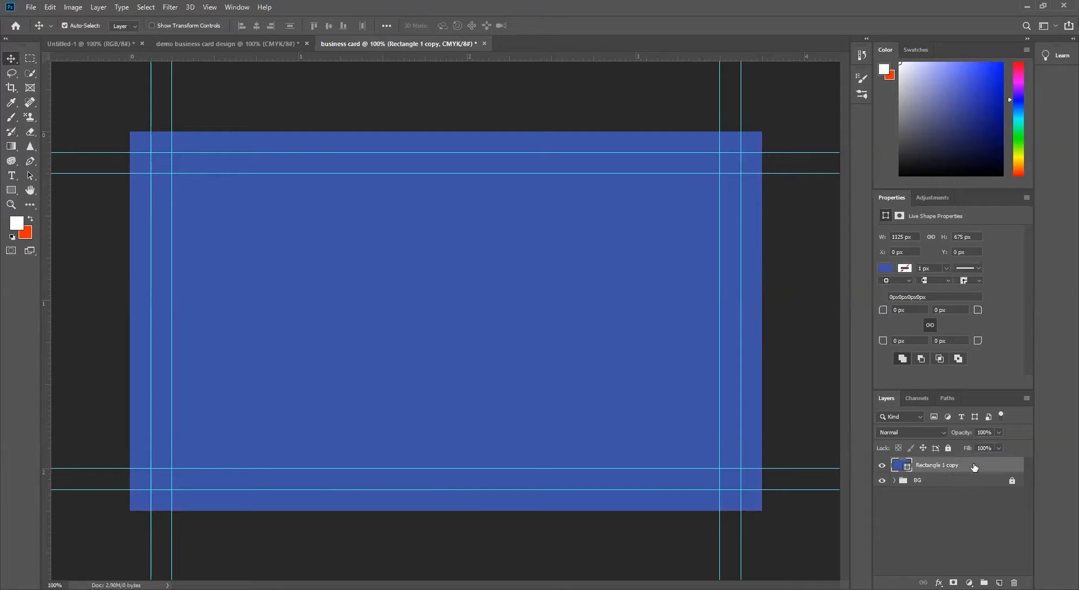
{"action": "key", "text": "ctrl+j"}
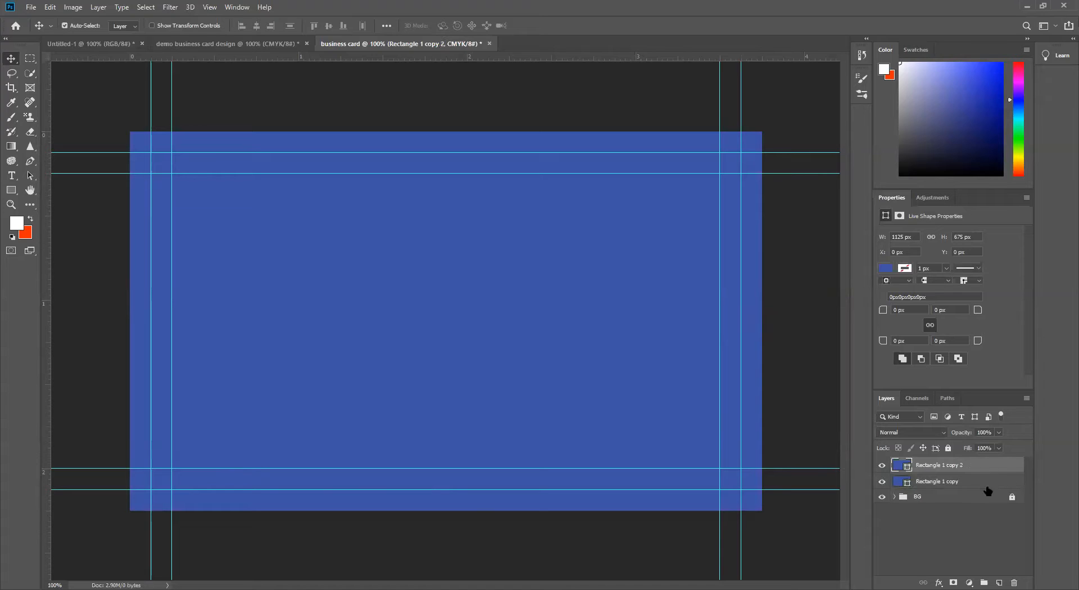
{"action": "left_click", "coordinate": [957, 483]}
{"action": "left_click", "coordinate": [882, 483]}
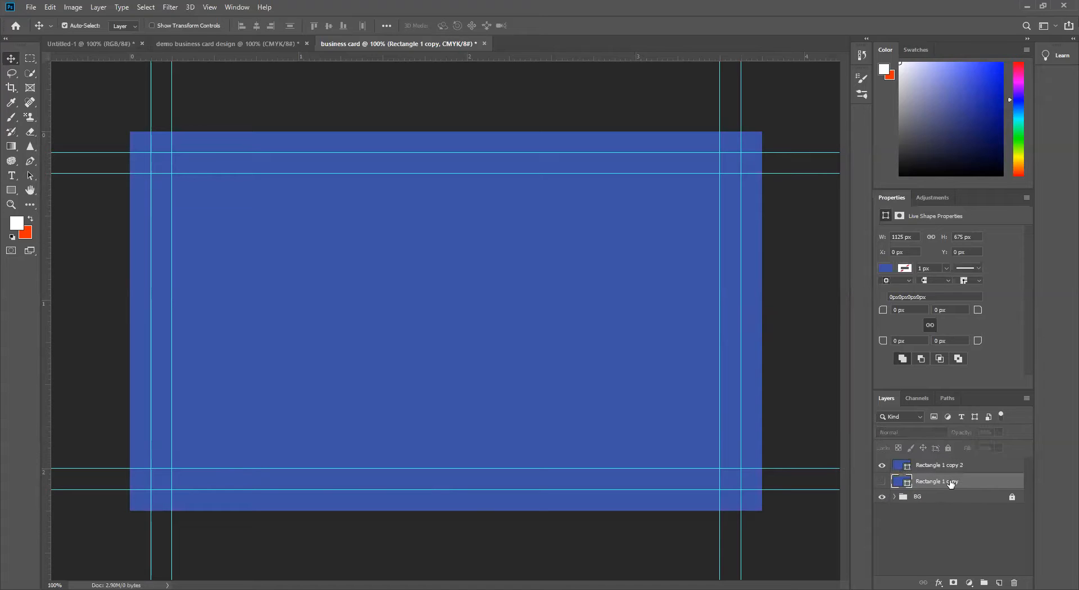
{"action": "left_click", "coordinate": [978, 469]}
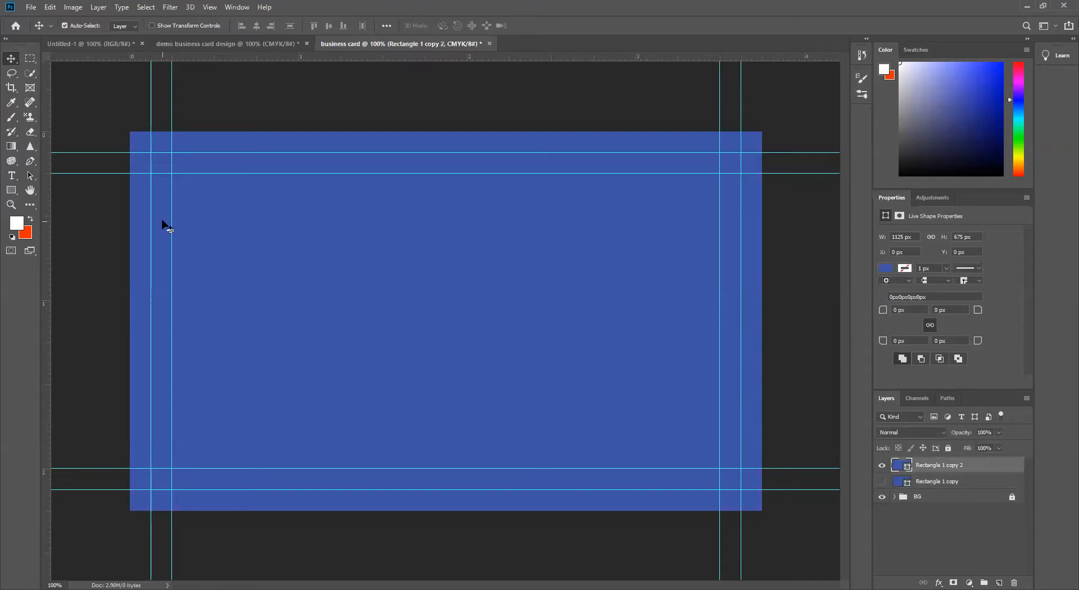
Step: Cut the area inside the trim guides, 1050 by 600 px, out of the top blue rectangle with Subtract Front Shape
{"action": "left_click", "coordinate": [13, 191]}
{"action": "right_click", "coordinate": [14, 192]}
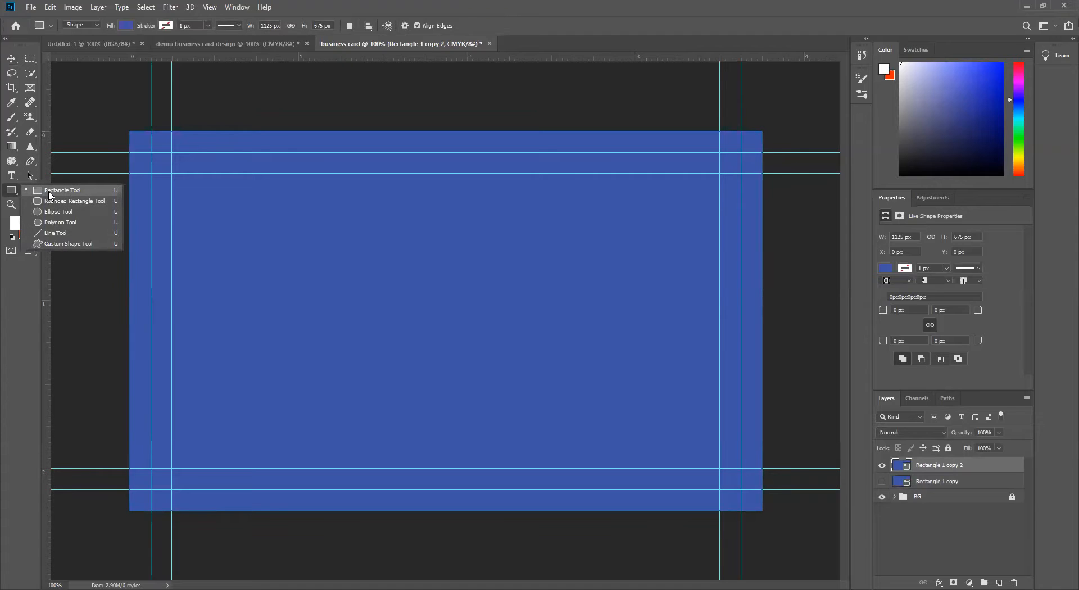
{"action": "left_click", "coordinate": [49, 192]}
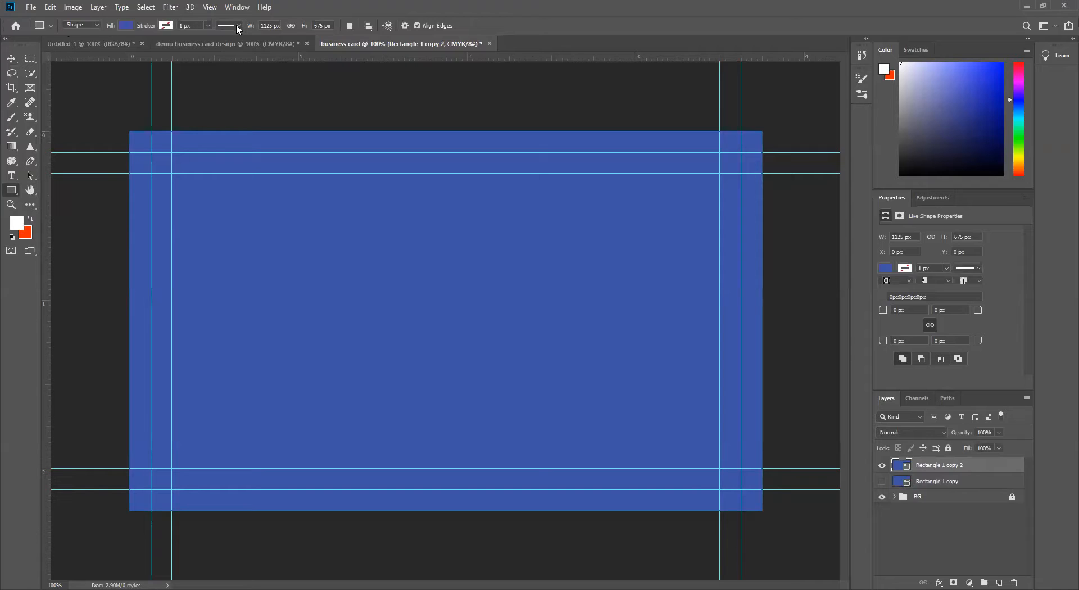
{"action": "left_click", "coordinate": [350, 29]}
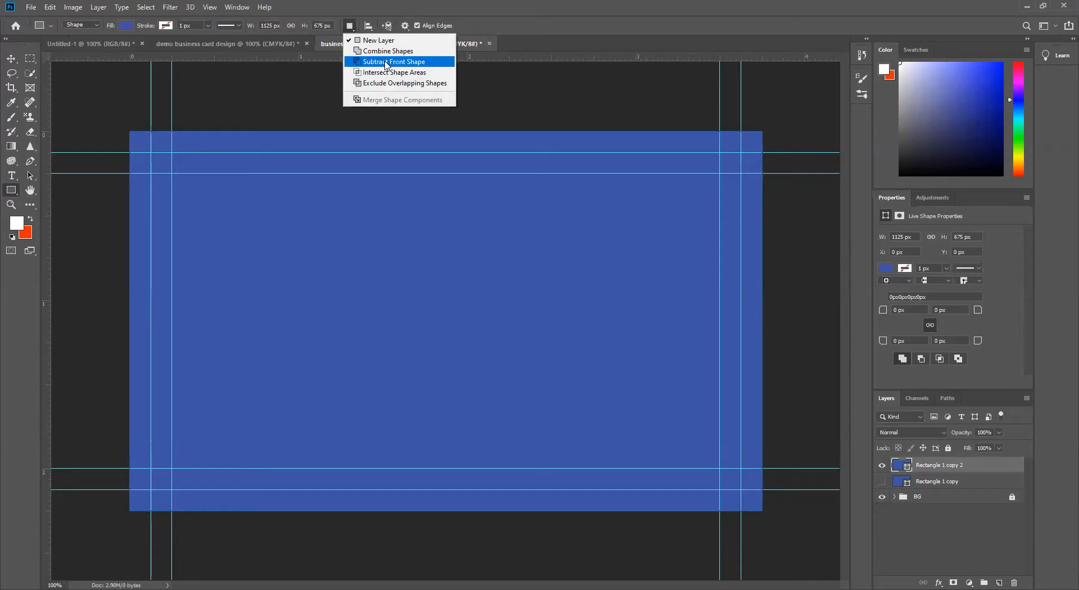
{"action": "left_click", "coordinate": [387, 63]}
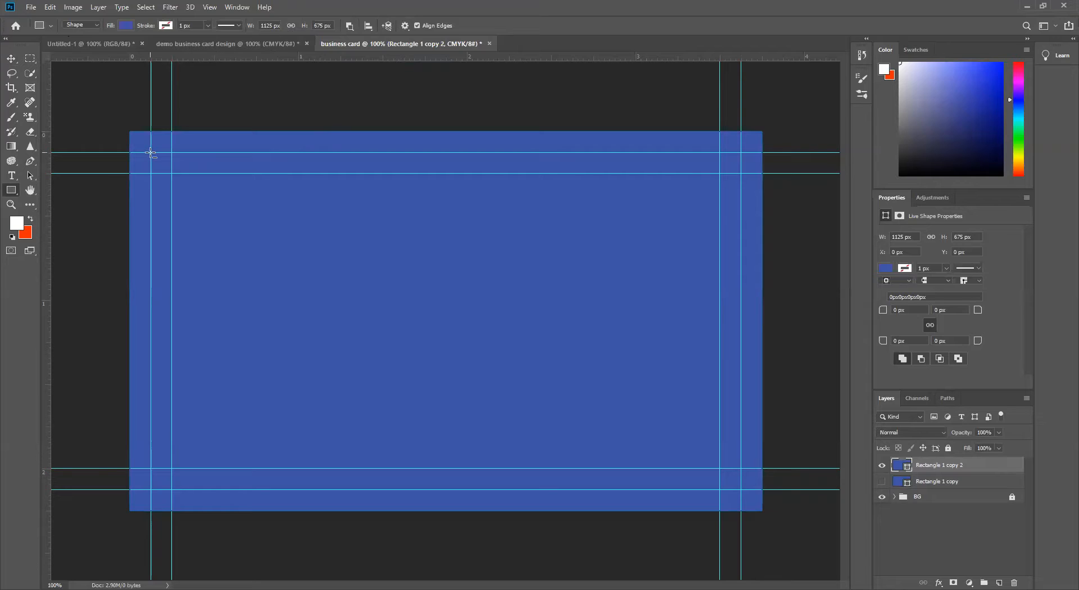
{"action": "left_click_drag", "start_coordinate": [151, 152], "coordinate": [741, 489]}
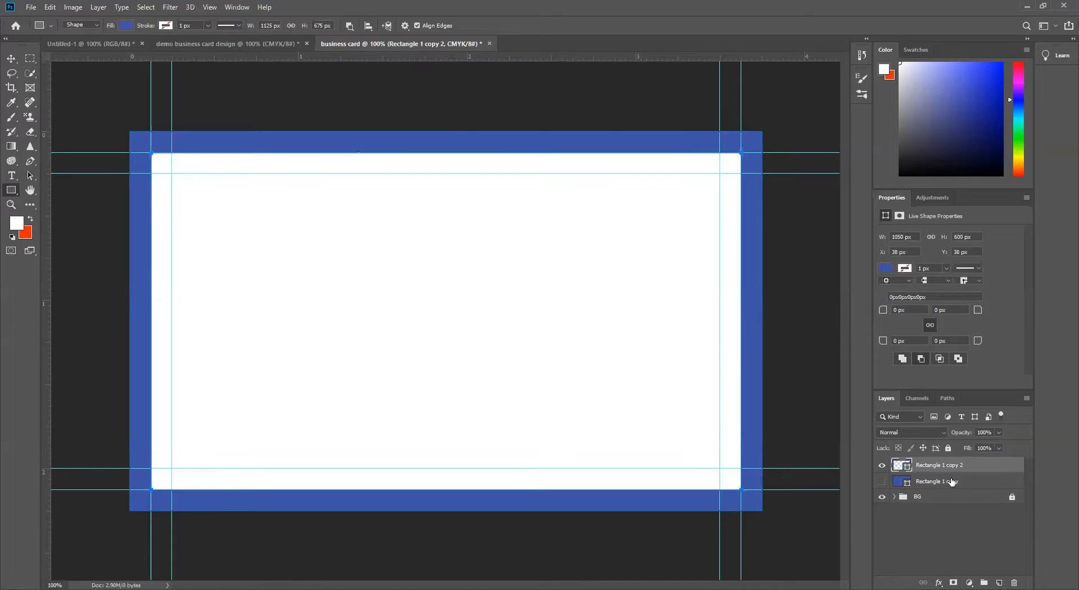
Step: Hide the blue bleed frame layer and the full blue rectangle layer after viewing the full rectangle on its own
{"action": "left_click", "coordinate": [882, 466]}
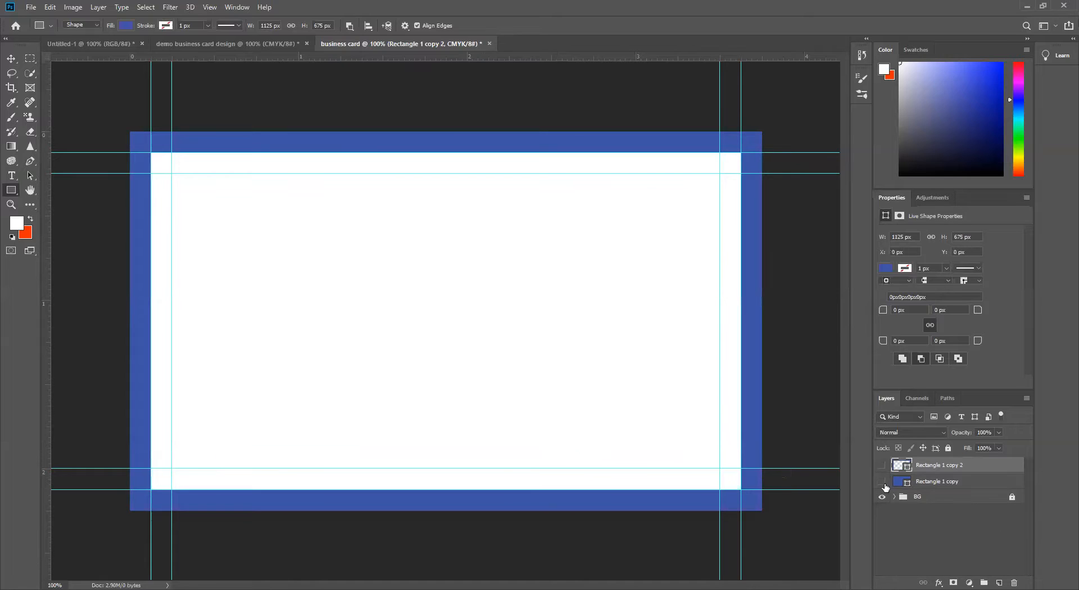
{"action": "left_click", "coordinate": [882, 482]}
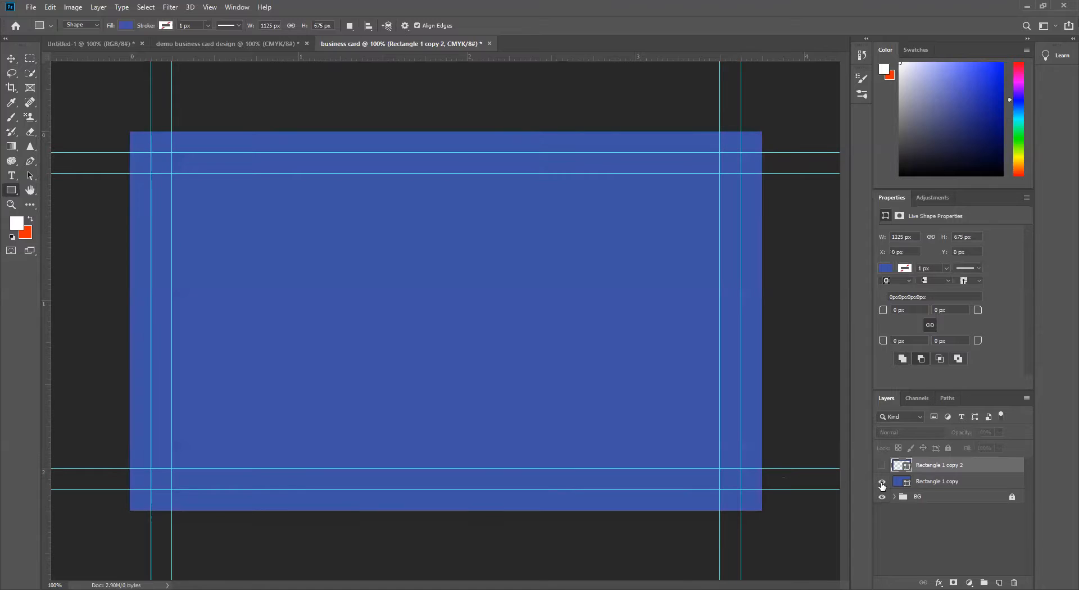
{"action": "left_click", "coordinate": [982, 487]}
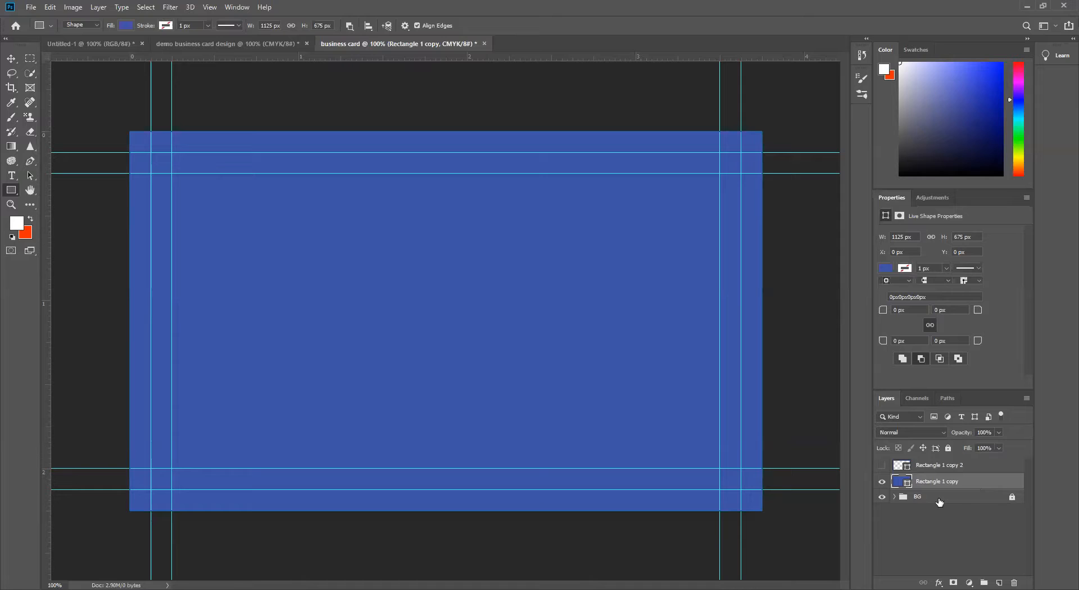
{"action": "left_click", "coordinate": [884, 483]}
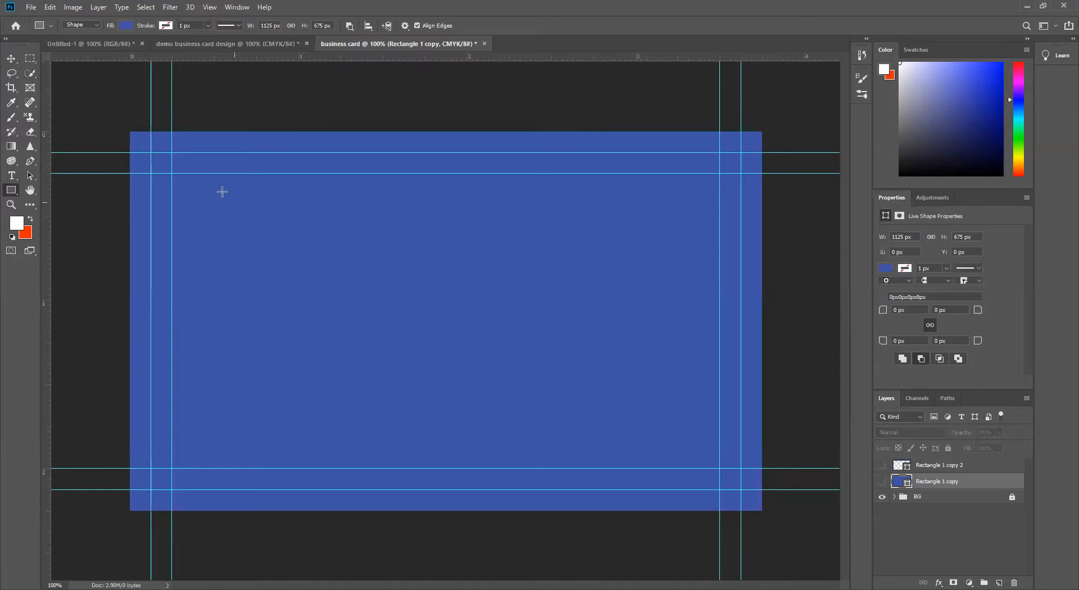
Step: Show the blue bleed frame layer briefly, hide it again, and make the full blue rectangle layer visible
{"action": "left_click", "coordinate": [883, 466]}
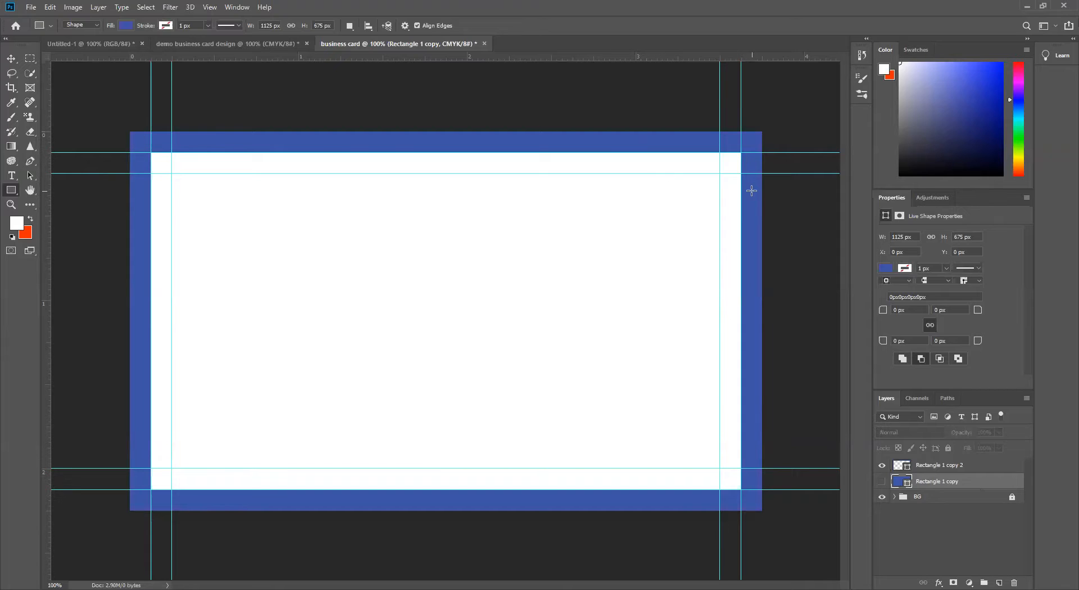
{"action": "left_click", "coordinate": [882, 466]}
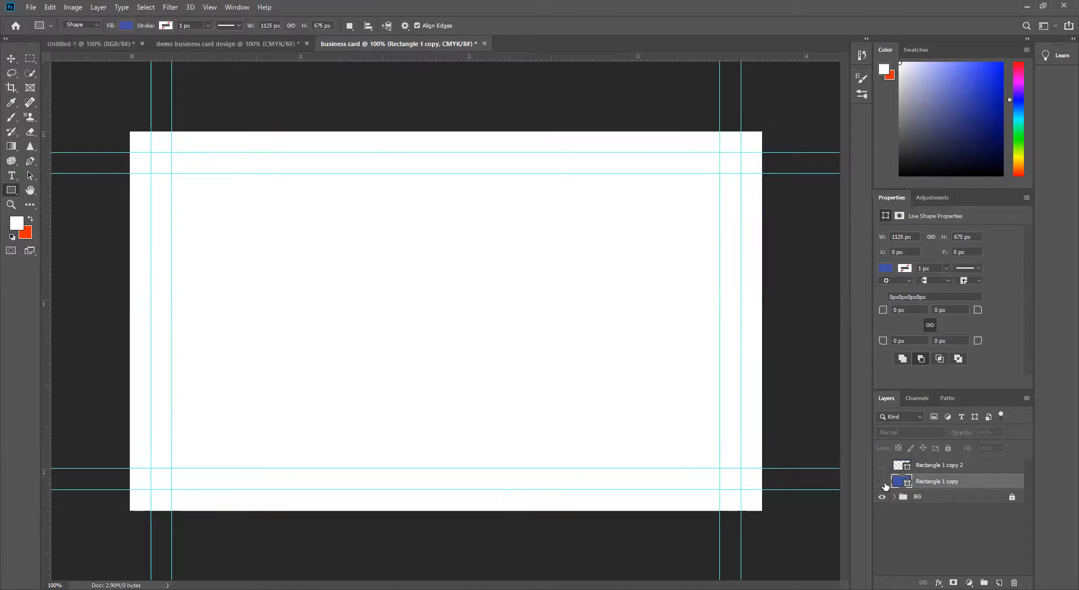
{"action": "left_click", "coordinate": [882, 481]}
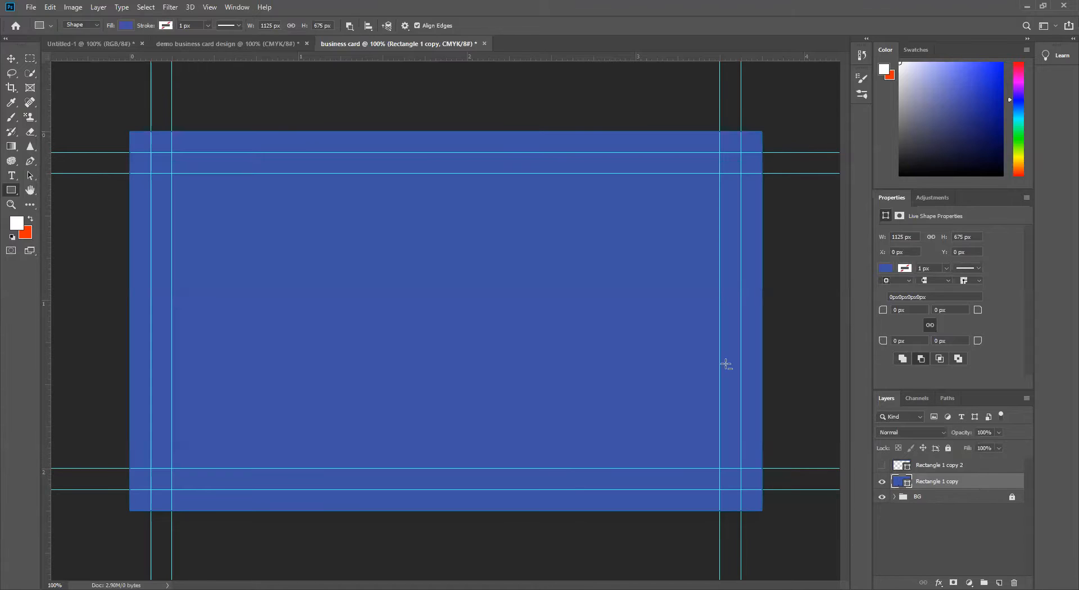
Step: Cut a 1050 by 600 px rounded rectangle with a 20 px radius out of the full blue rectangle with Subtract Front Shape
{"action": "right_click", "coordinate": [12, 192]}
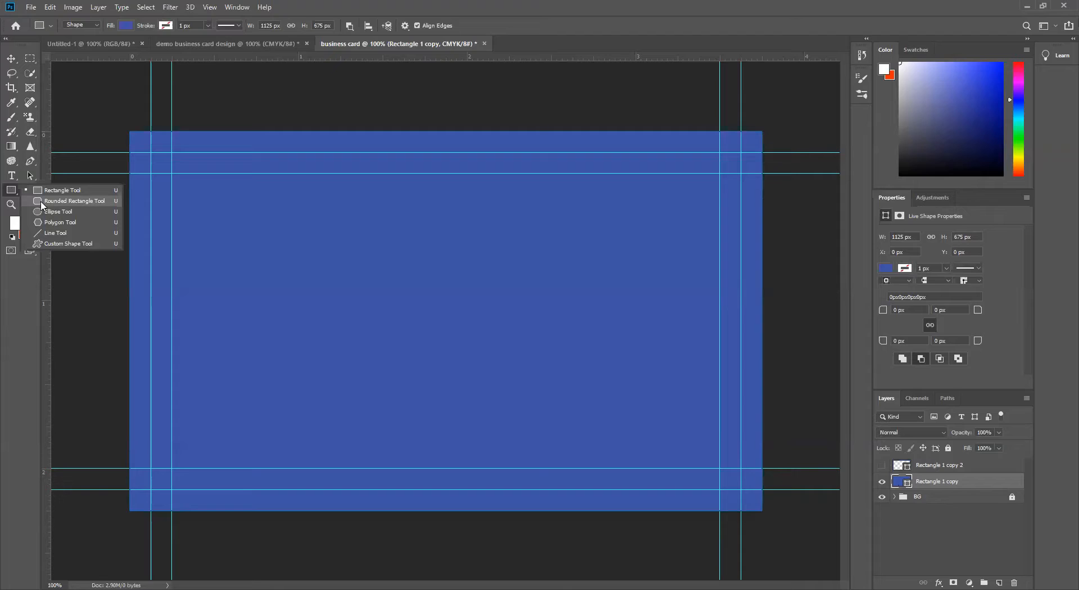
{"action": "left_click", "coordinate": [38, 206]}
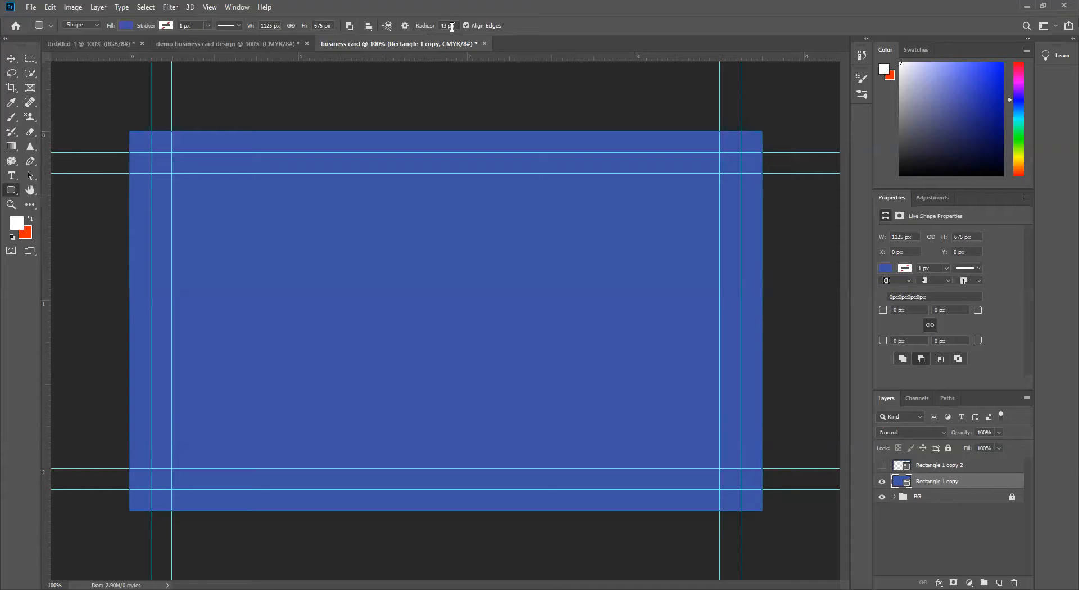
{"action": "left_click_drag", "start_coordinate": [448, 25], "coordinate": [438, 27]}
{"action": "left_click", "coordinate": [350, 26]}
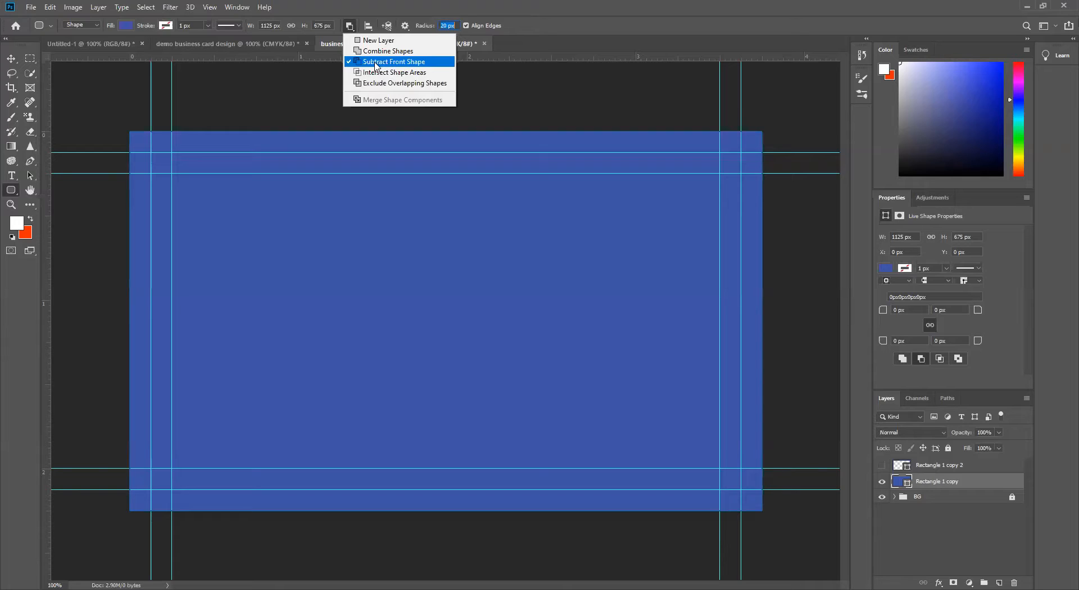
{"action": "left_click", "coordinate": [376, 63]}
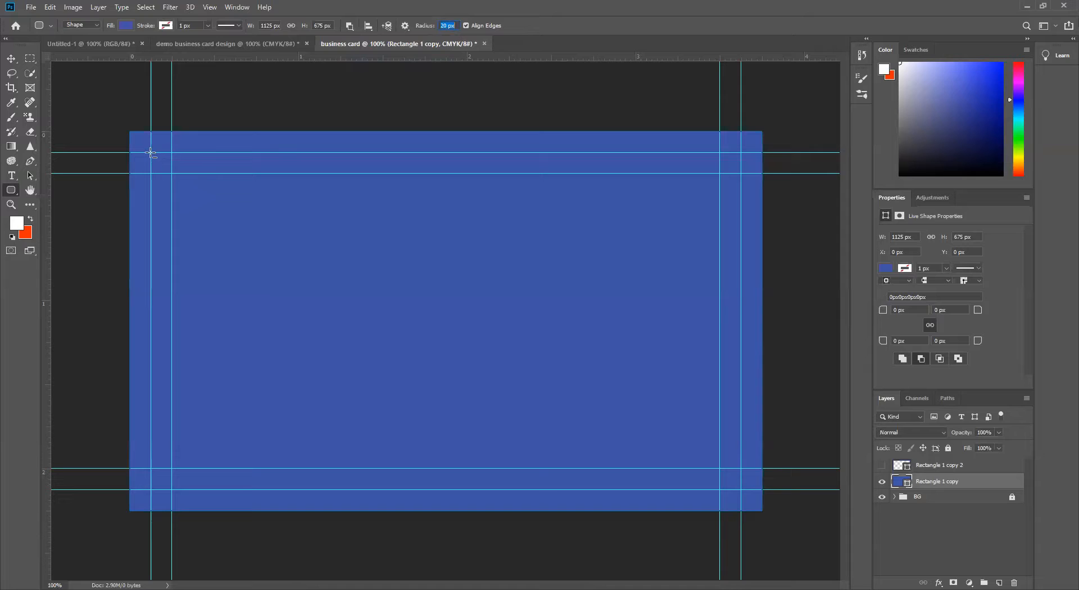
{"action": "left_click_drag", "start_coordinate": [150, 153], "coordinate": [739, 487]}
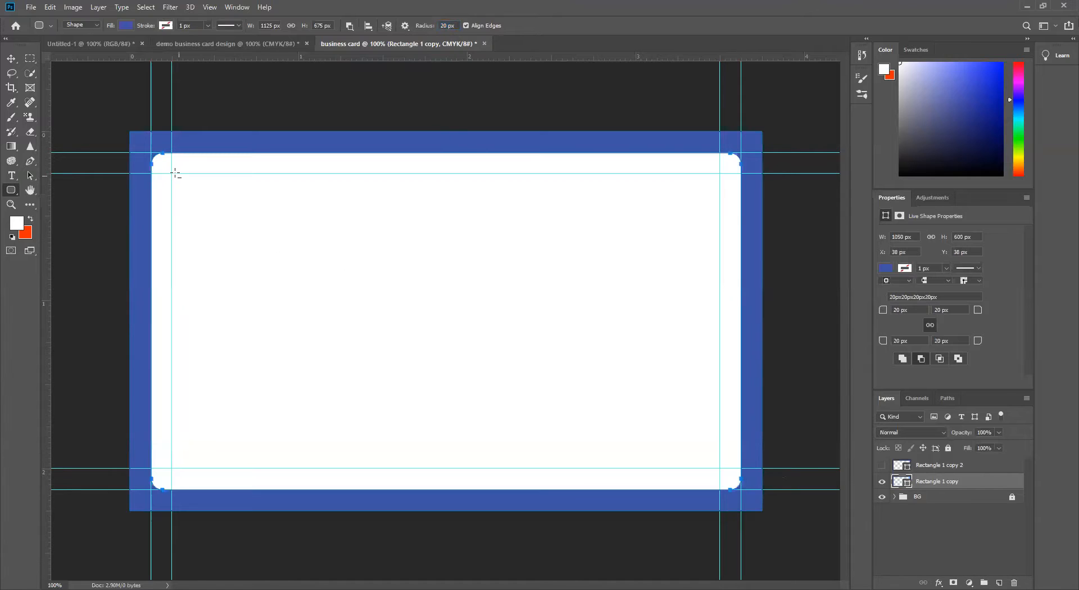
{"action": "left_click", "coordinate": [11, 58]}
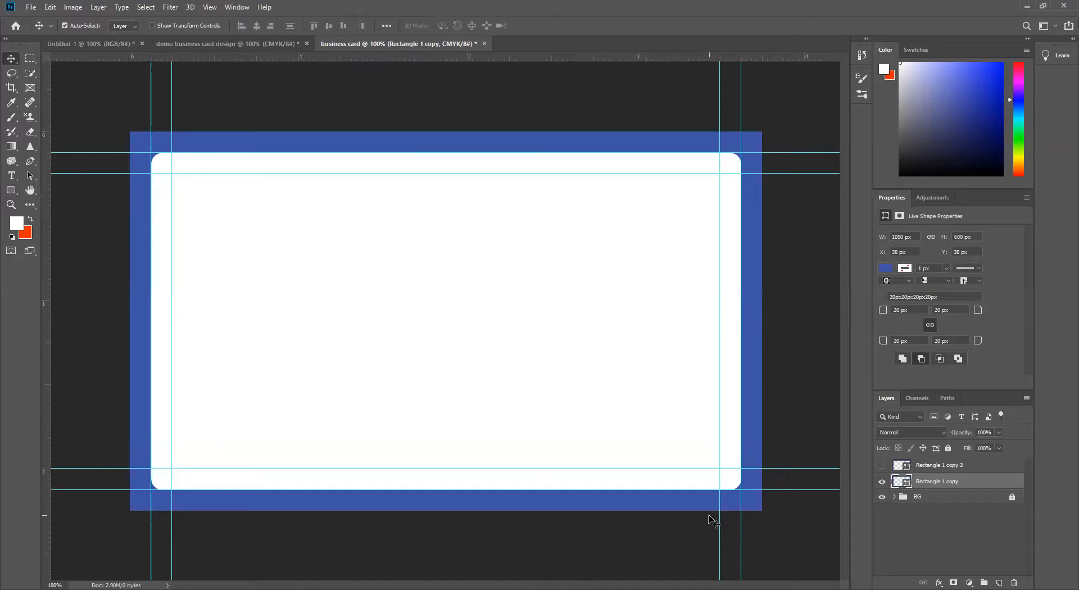
Step: Undo the rounded cut-out, keeping the full blue rectangle visible and the bleed frame layer hidden
{"action": "key", "text": "ctrl+z"}
{"action": "key", "text": "ctrl+z"}
{"action": "key", "text": "ctrl+z"}
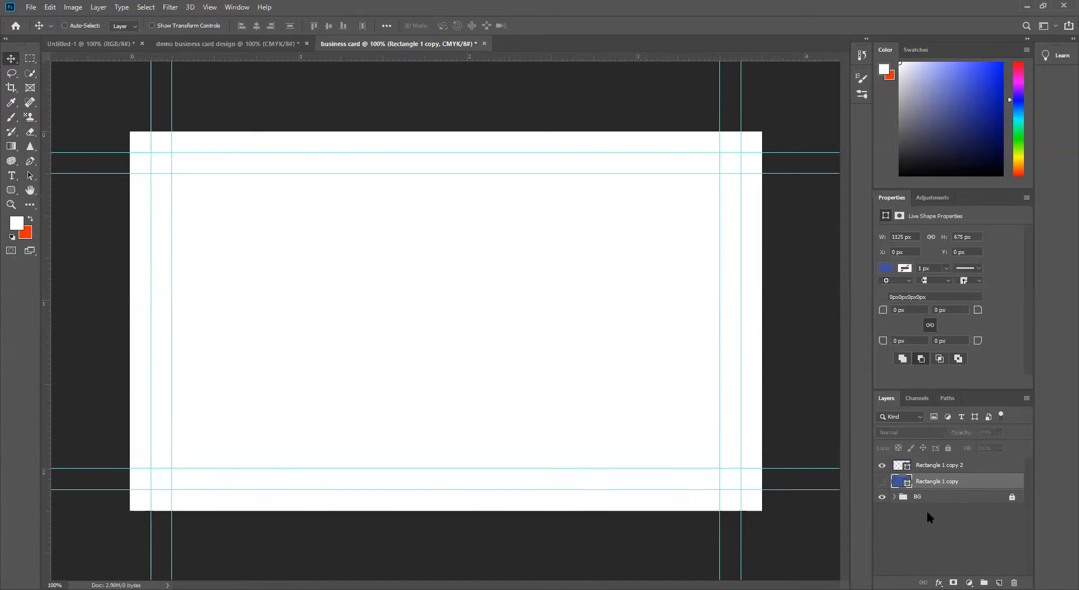
{"action": "key", "text": "ctrl+z"}
{"action": "key", "text": "ctrl+z"}
{"action": "key", "text": "ctrl+z"}
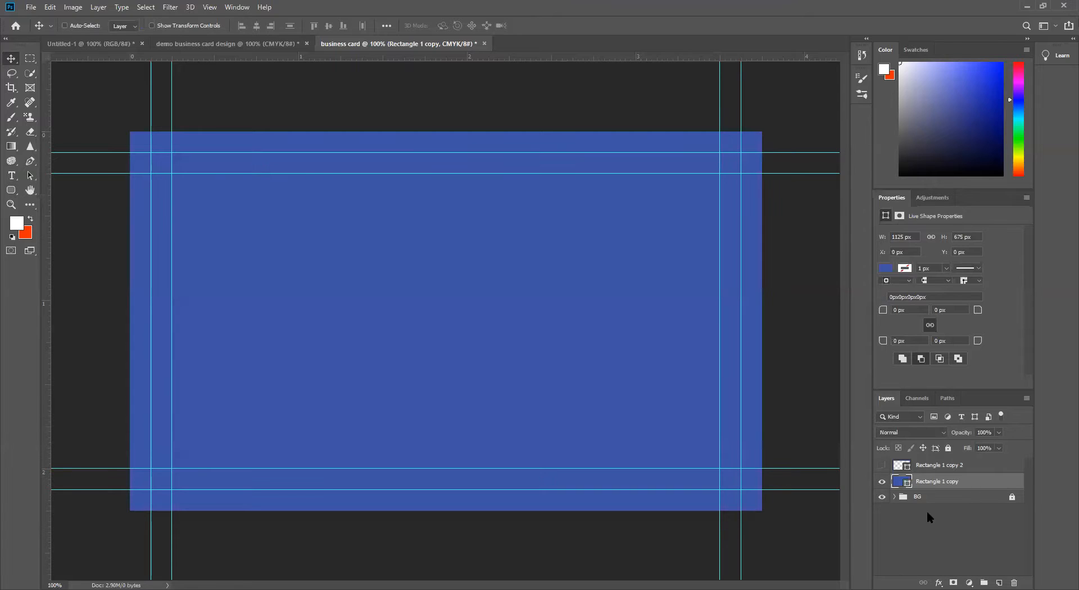
Step: Delete the hidden bleed frame layer Rectangle 1 copy 2 and check the remaining blue rectangle by toggling its visibility
{"action": "left_click_drag", "start_coordinate": [998, 465], "coordinate": [1014, 583]}
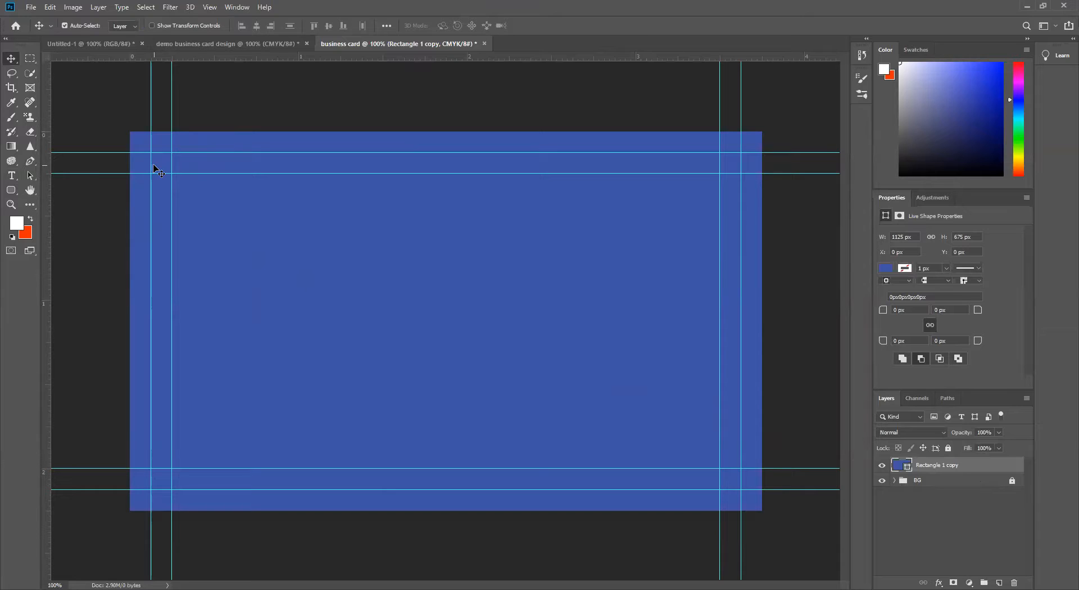
{"action": "left_click", "coordinate": [882, 466]}
{"action": "left_click", "coordinate": [883, 466]}
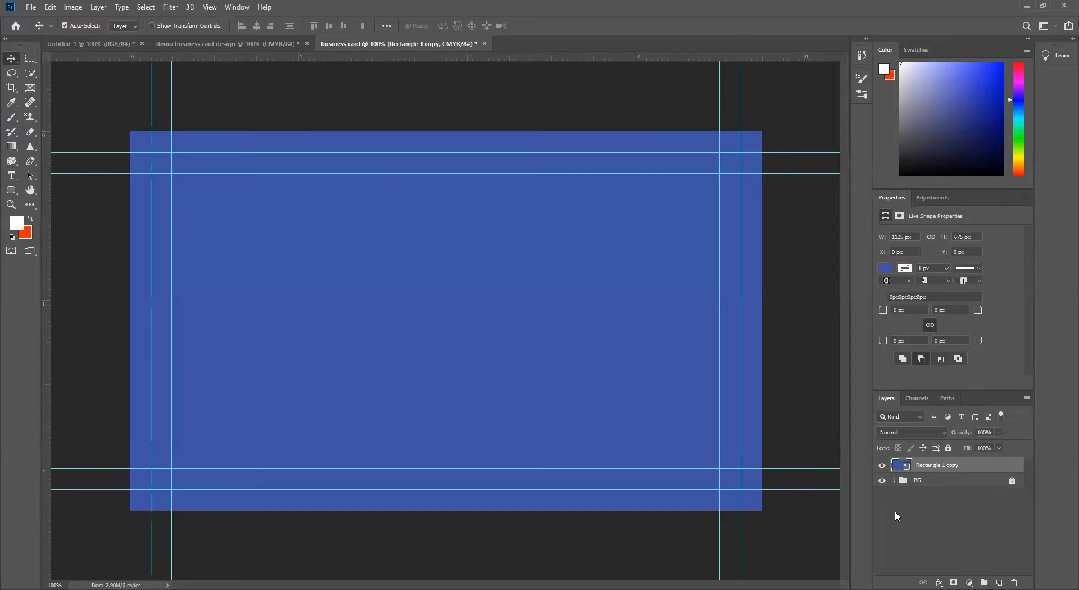
{"action": "left_click", "coordinate": [11, 191]}
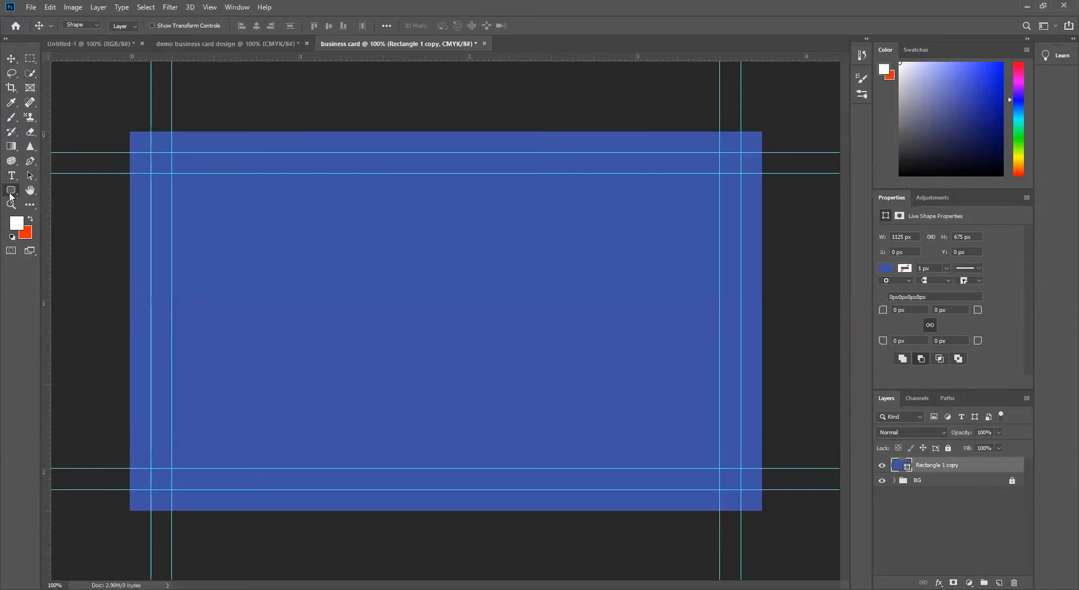
{"action": "left_click", "coordinate": [28, 312]}
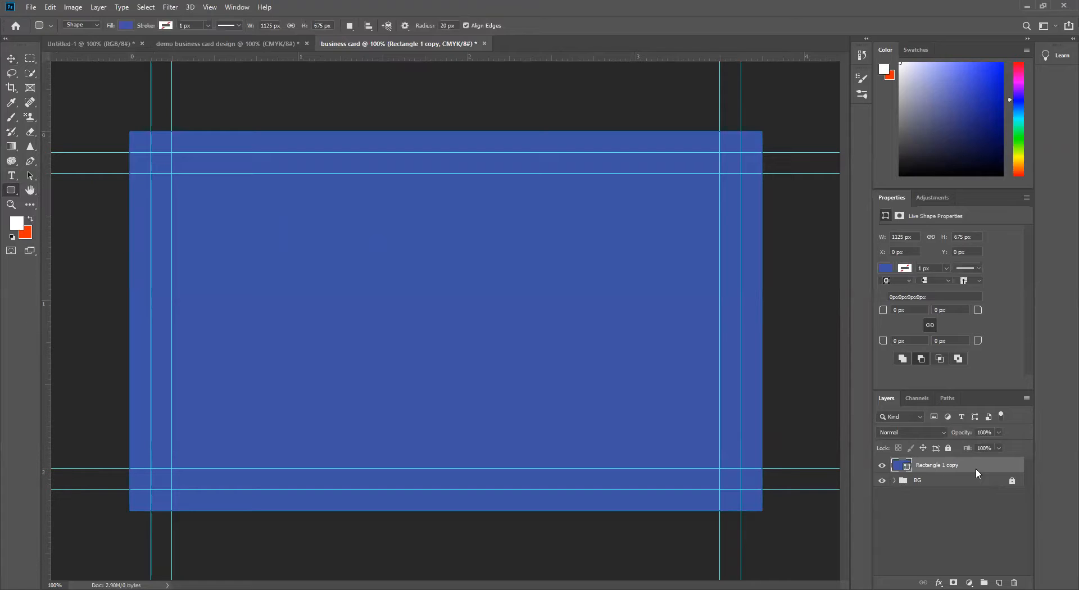
Step: Duplicate the blue rectangle layer, hide the original beneath and select the new copy
{"action": "key", "text": "ctrl+j"}
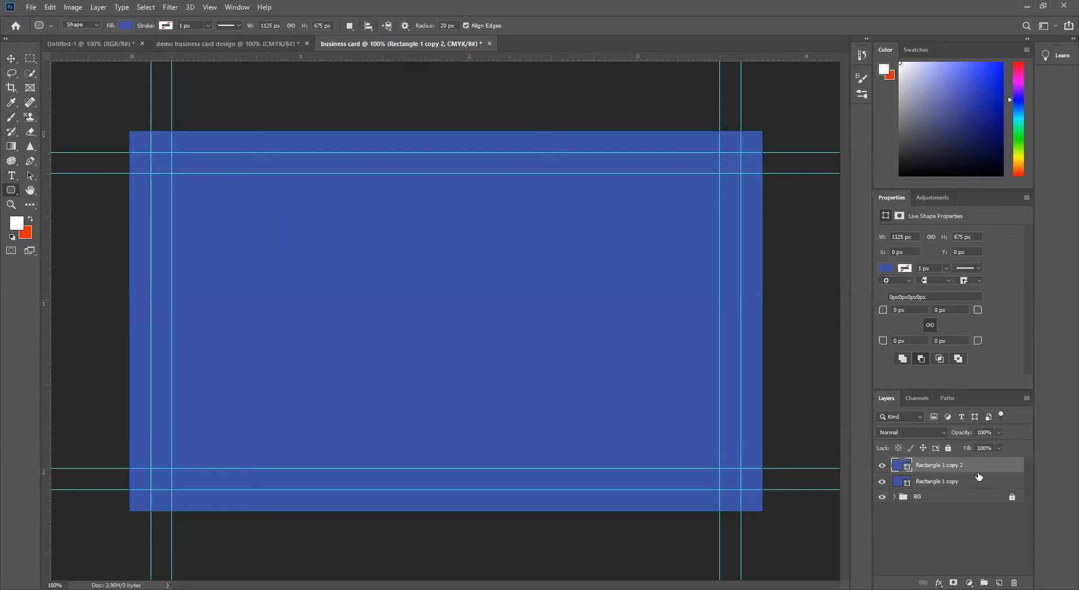
{"action": "left_click", "coordinate": [978, 486]}
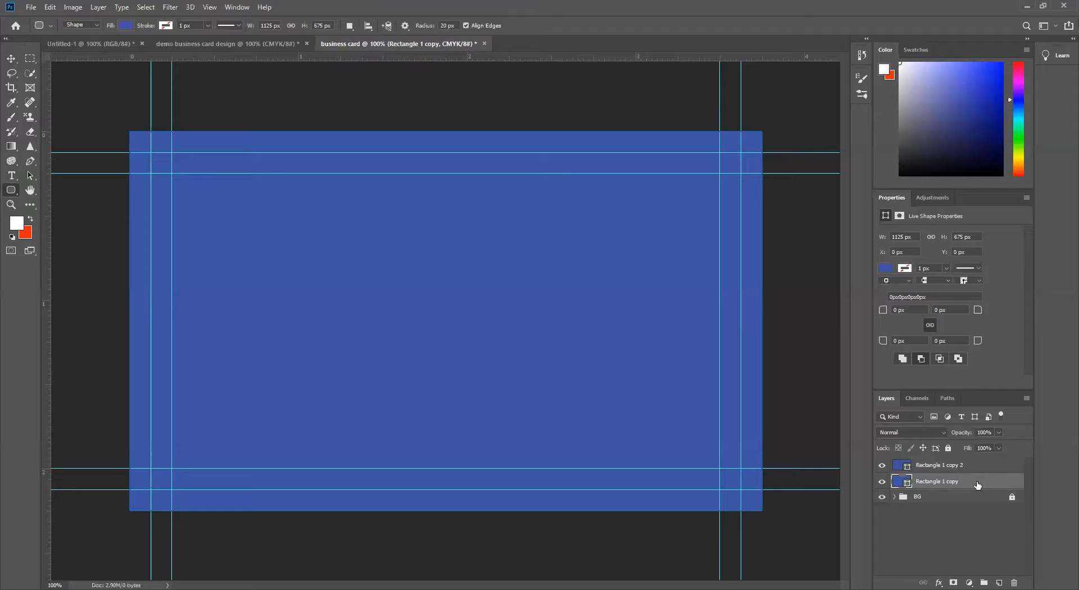
{"action": "left_click", "coordinate": [882, 482]}
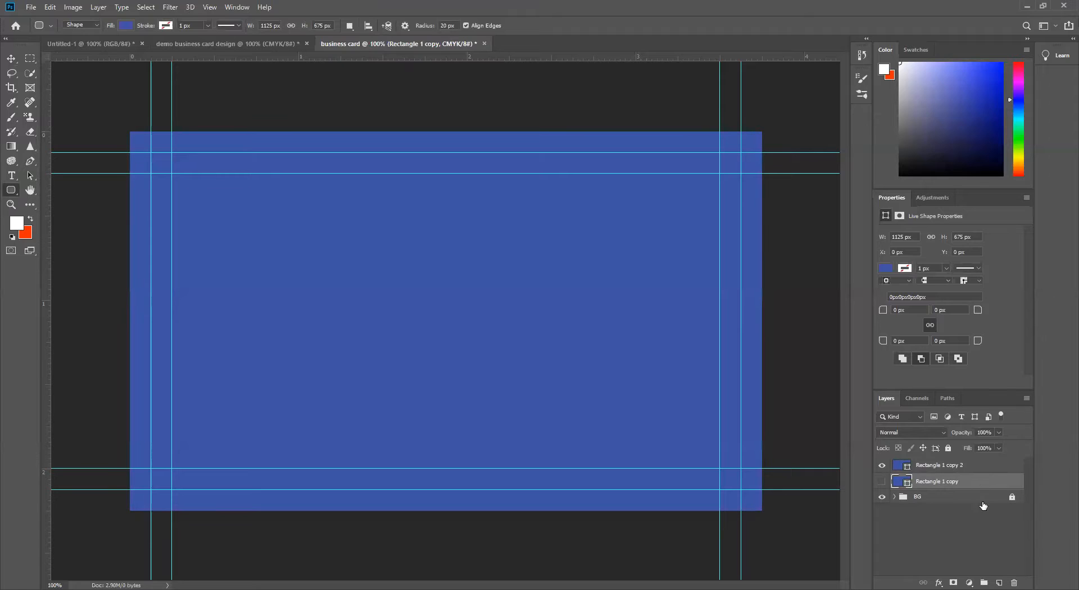
{"action": "left_click", "coordinate": [989, 465]}
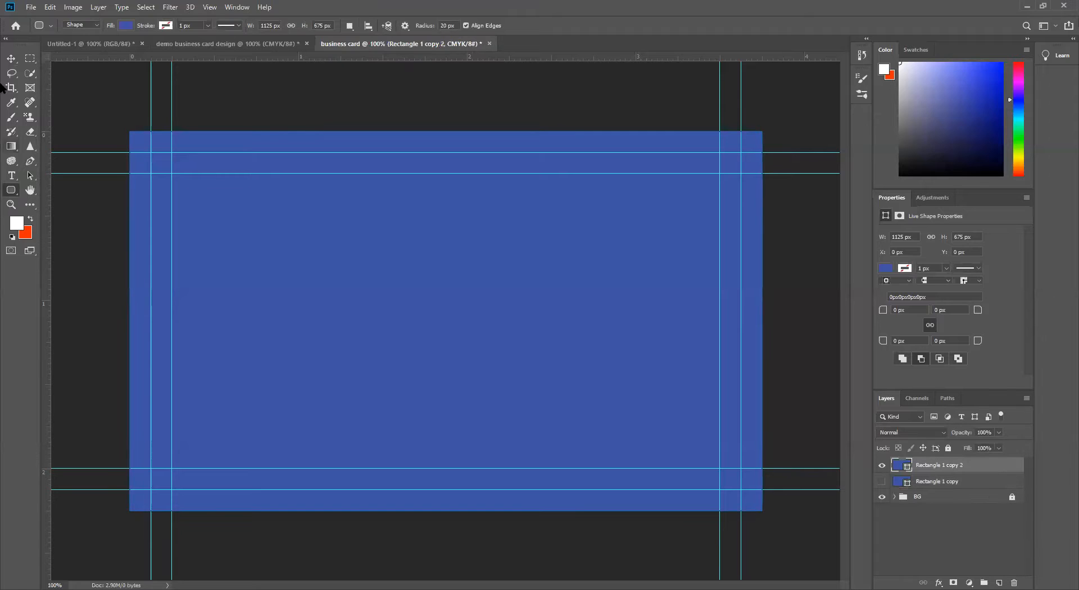
Step: Create a new rectangle shape 3.5 in wide and 2 in high with the Rectangle tool
{"action": "right_click", "coordinate": [13, 192]}
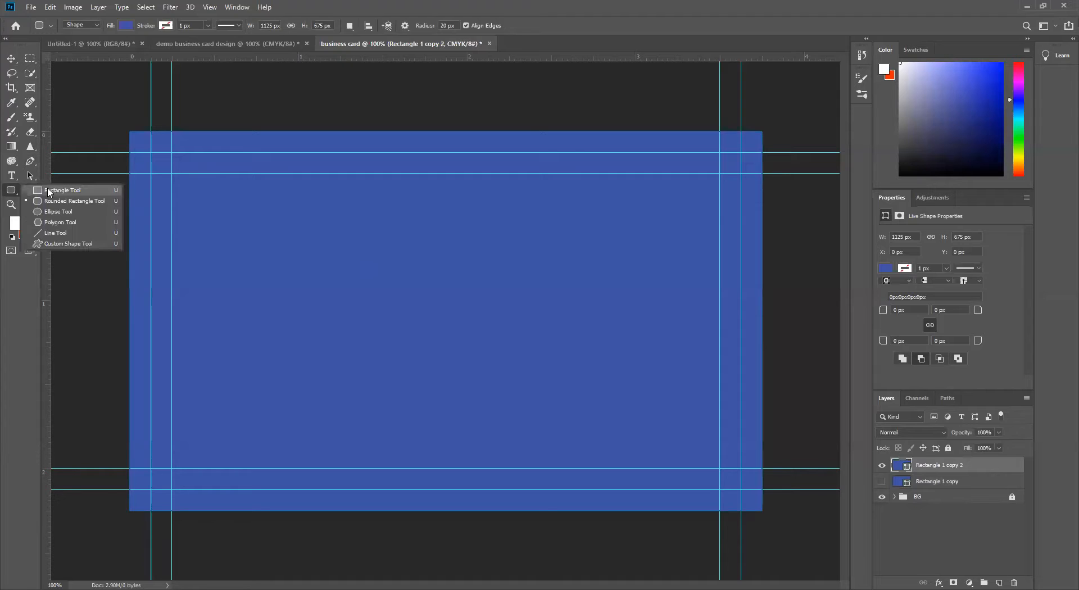
{"action": "left_click", "coordinate": [49, 192]}
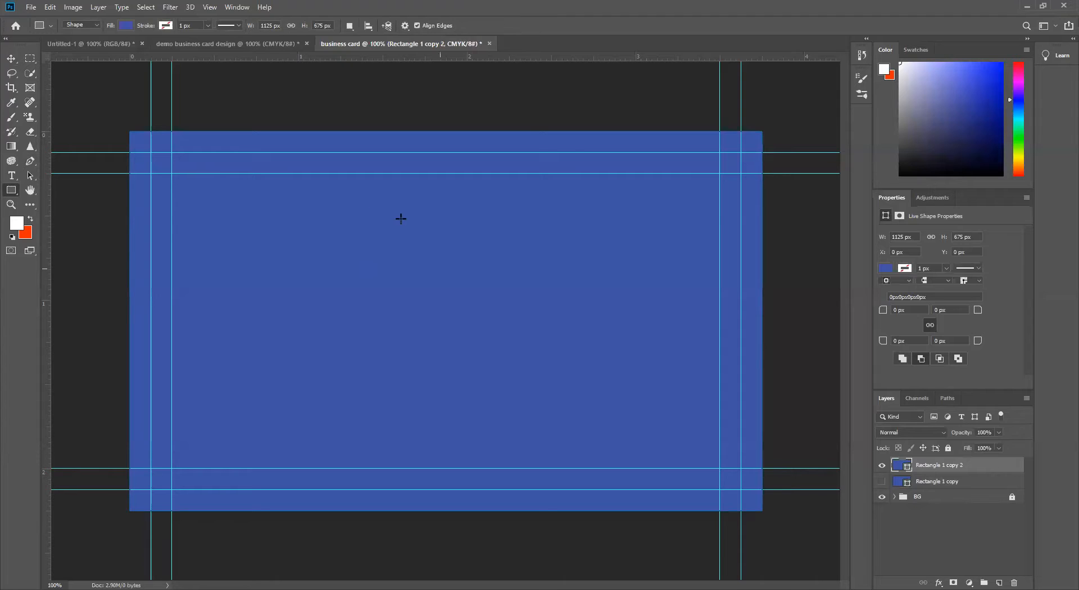
{"action": "left_click", "coordinate": [317, 249]}
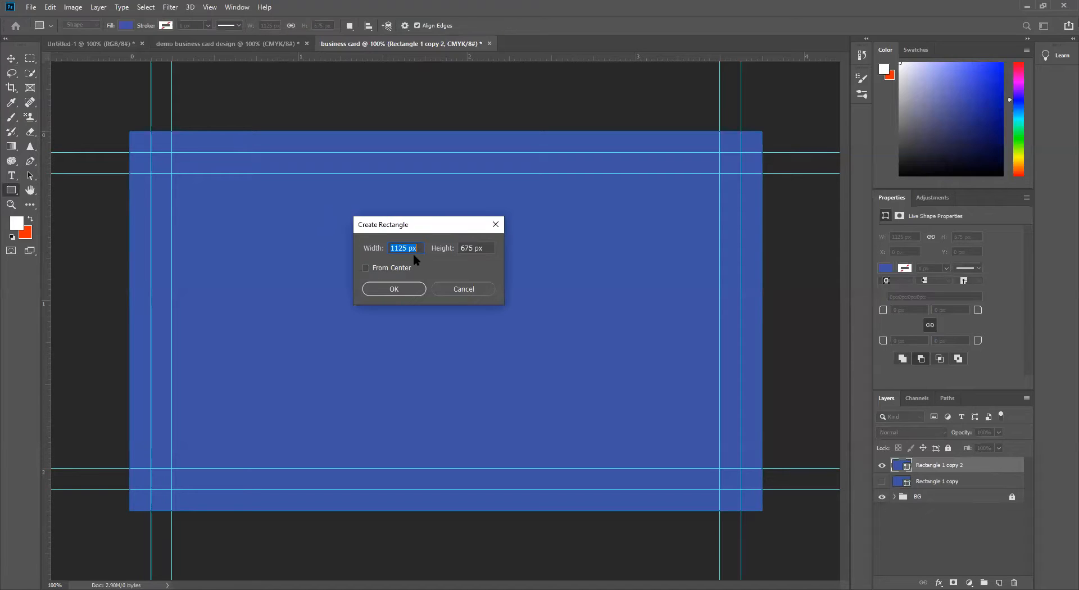
{"action": "type", "text": "3.5"}
{"action": "key", "text": "Tab"}
{"action": "type", "text": "2i"}
{"action": "left_click", "coordinate": [393, 289]}
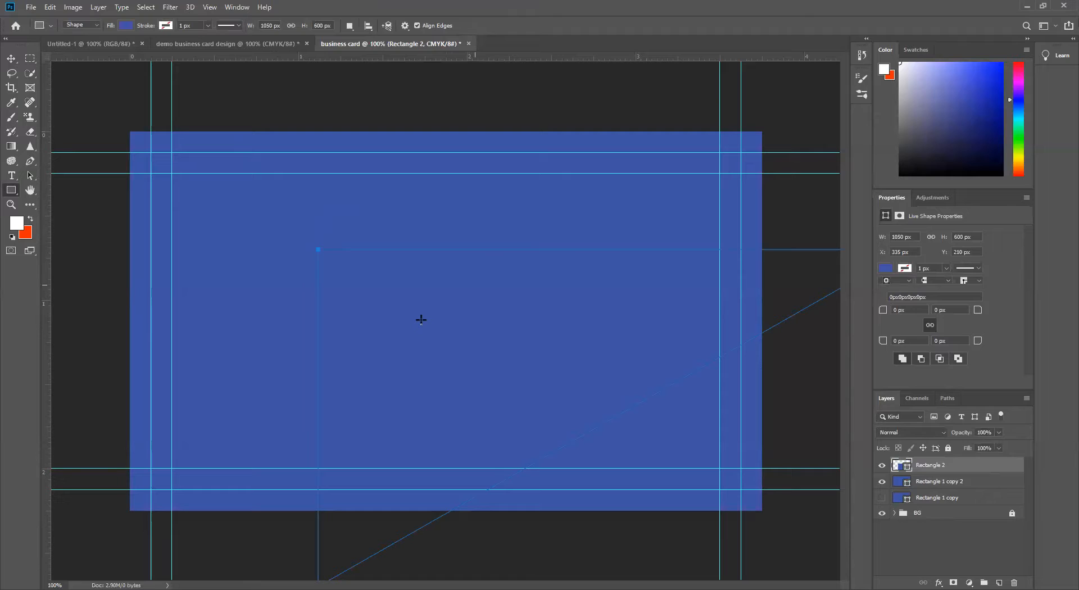
Step: Move the 3.5 by 2 in rectangle with Free Transform so its edges snap to the outer trim guides
{"action": "left_click", "coordinate": [11, 58]}
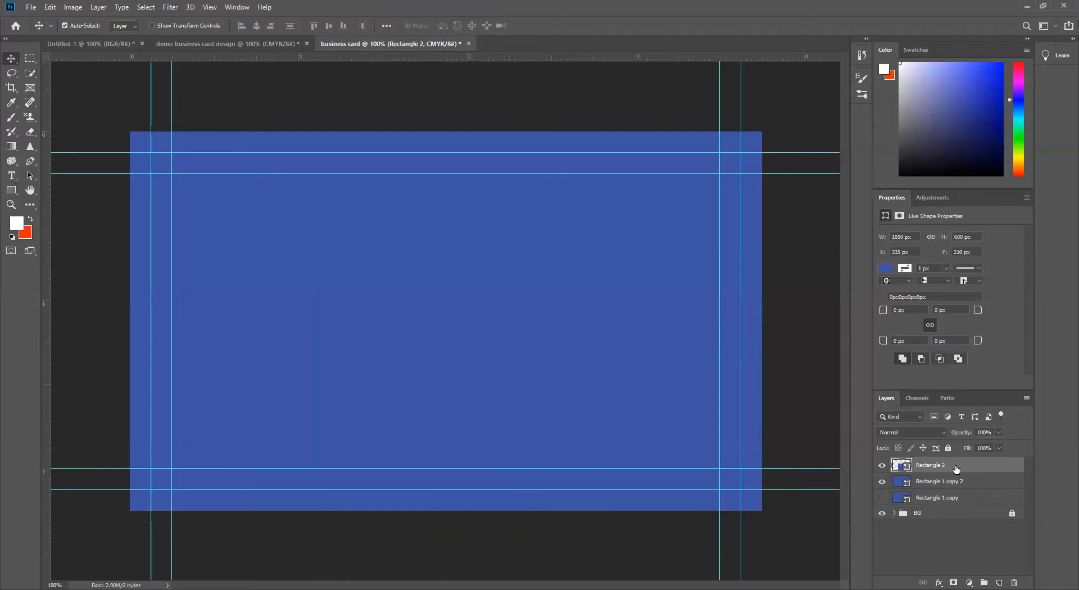
{"action": "key", "text": "ctrl+t"}
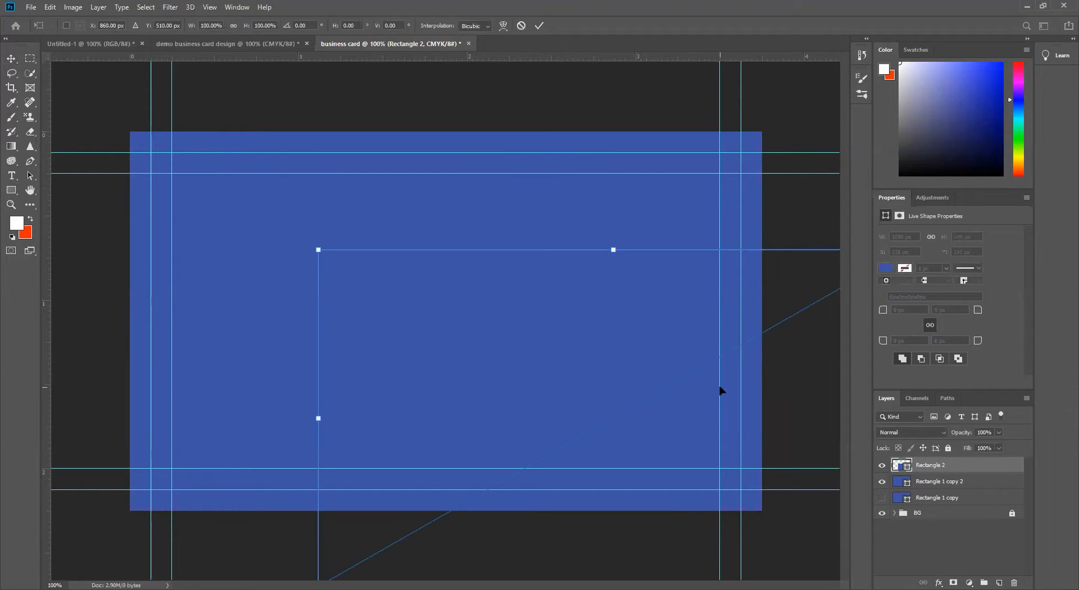
{"action": "left_click_drag", "start_coordinate": [619, 407], "coordinate": [566, 383]}
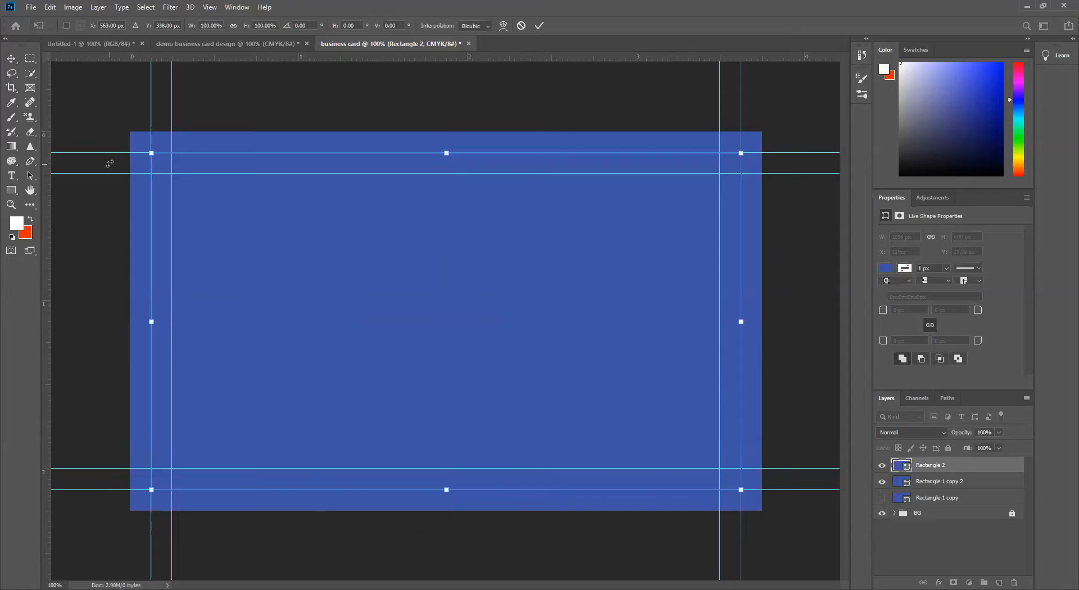
{"action": "left_click", "coordinate": [10, 192]}
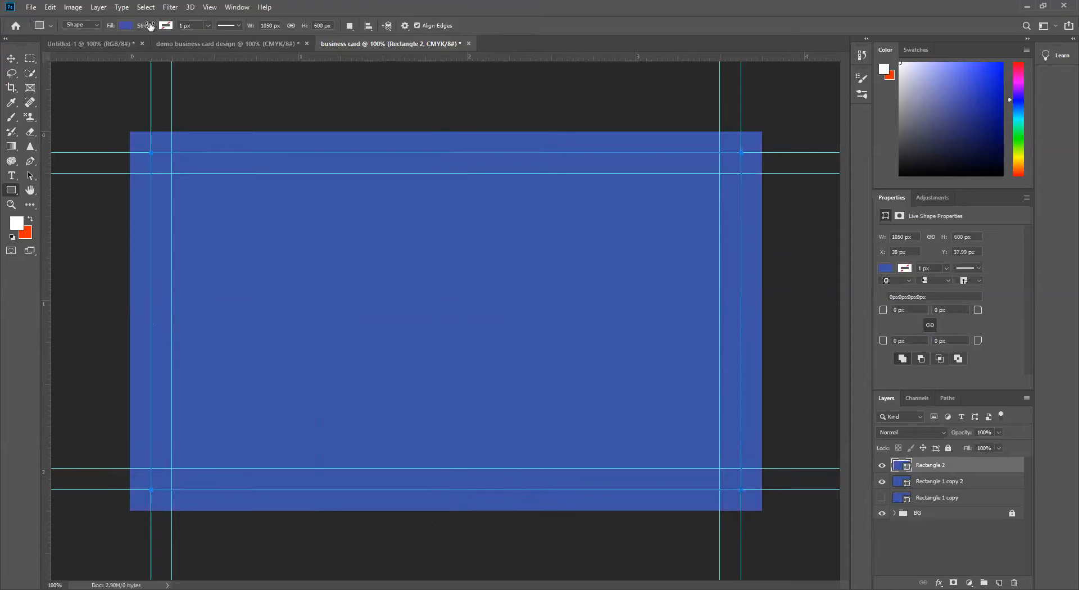
Step: Fill the 3.5 by 2 in rectangle with dark red after trying white
{"action": "left_click", "coordinate": [120, 25]}
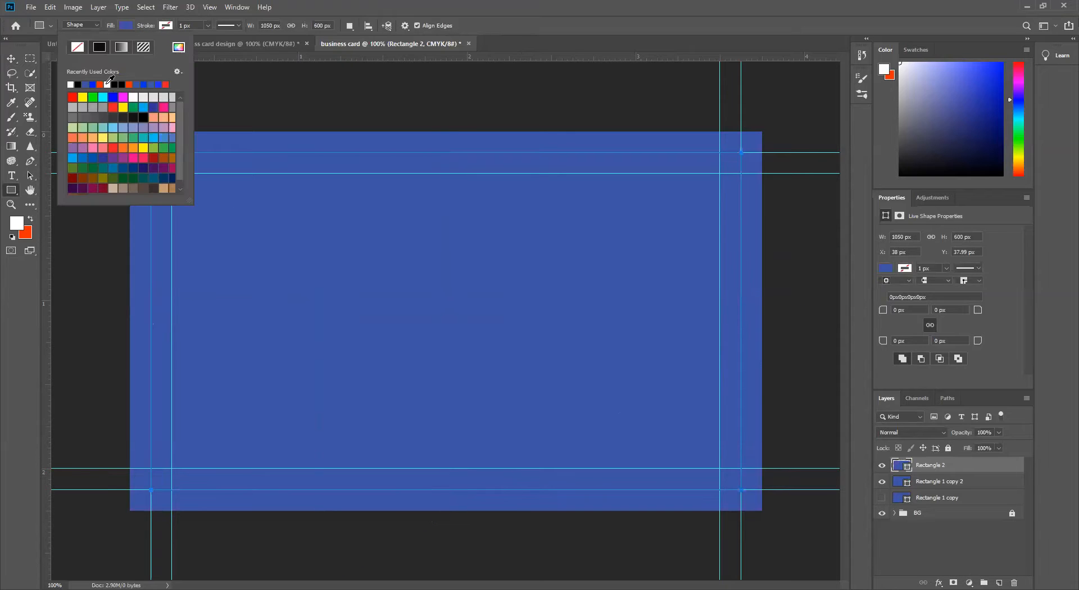
{"action": "left_click", "coordinate": [78, 85]}
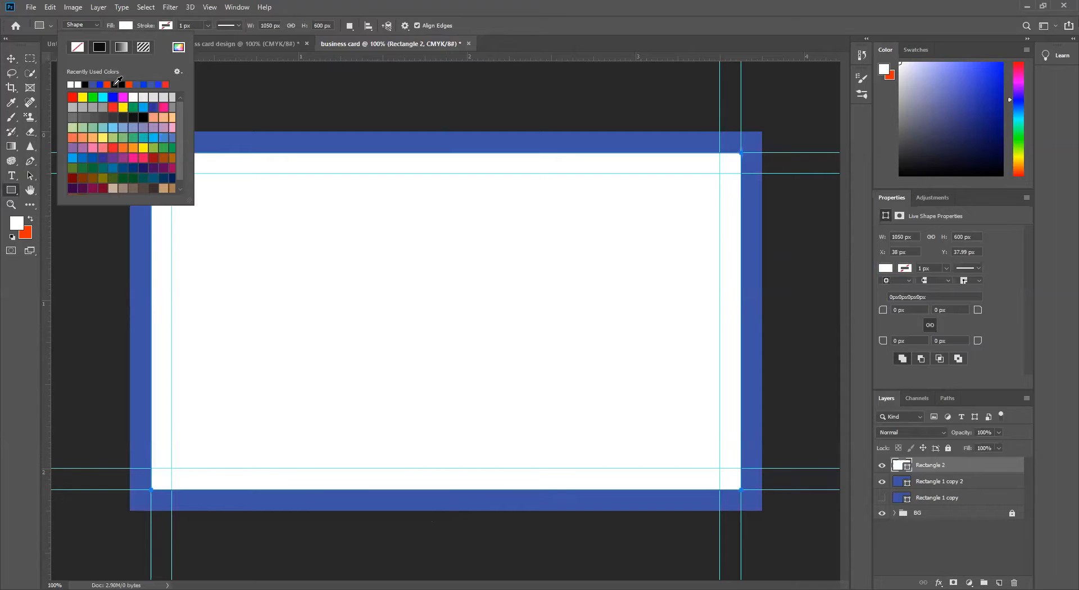
{"action": "left_click", "coordinate": [72, 177]}
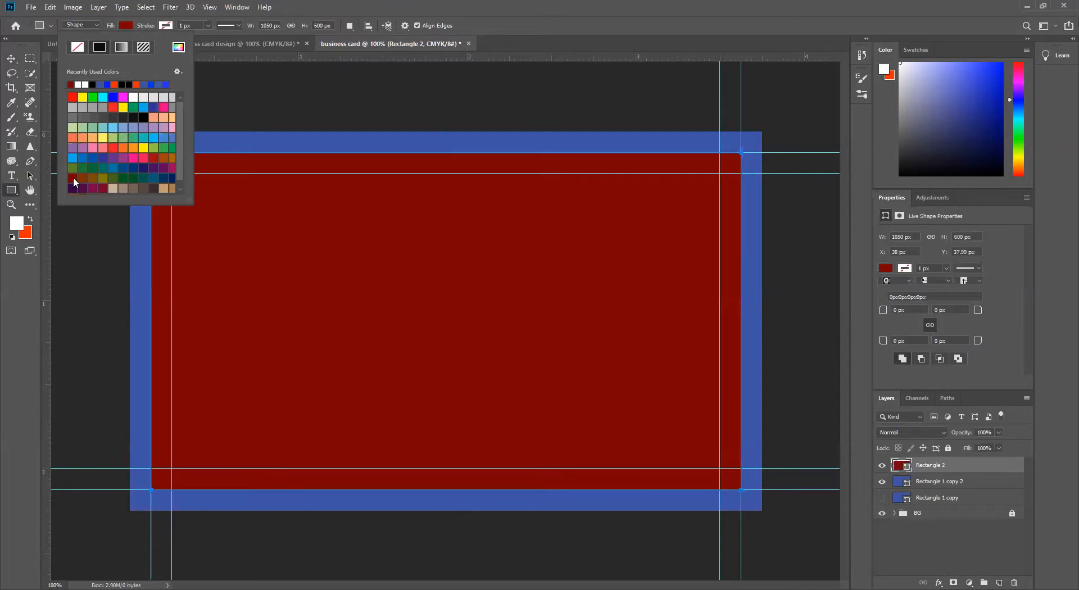
Step: Nudge the dark red rectangle off the guides and recenter it horizontally and vertically against a selection of the full canvas
{"action": "left_click", "coordinate": [10, 58]}
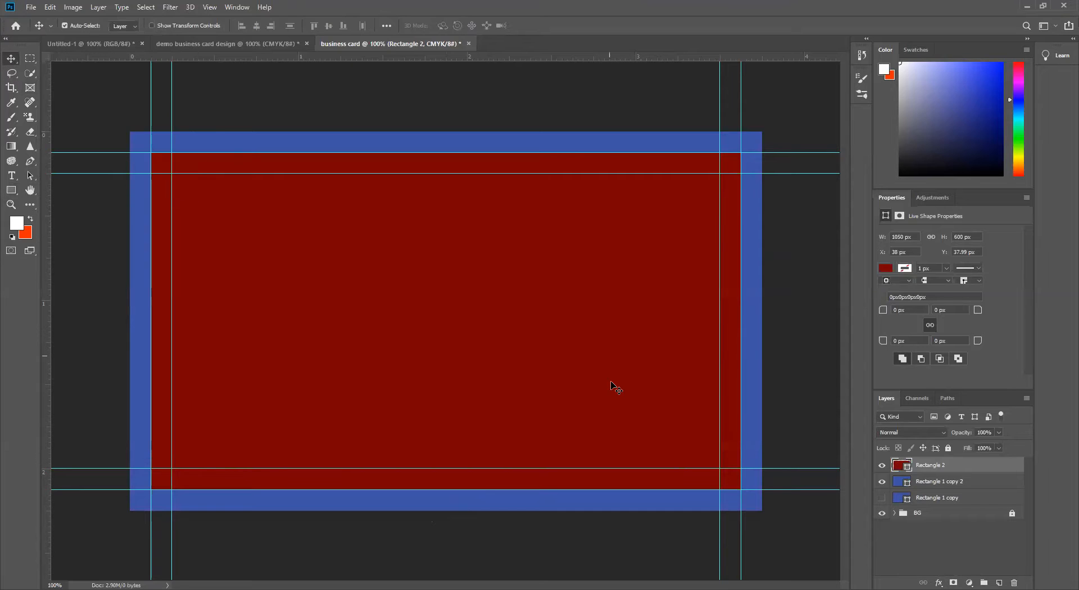
{"action": "mouse_move", "coordinate": [616, 387]}
{"action": "left_mouse_down"}
{"action": "mouse_move", "coordinate": [509, 409]}
{"action": "mouse_move", "coordinate": [629, 355]}
{"action": "mouse_move", "coordinate": [601, 433]}
{"action": "mouse_move", "coordinate": [588, 382]}
{"action": "mouse_move", "coordinate": [652, 369]}
{"action": "mouse_move", "coordinate": [618, 410]}
{"action": "mouse_move", "coordinate": [647, 358]}
{"action": "mouse_move", "coordinate": [616, 400]}
{"action": "mouse_move", "coordinate": [618, 380]}
{"action": "left_mouse_up"}
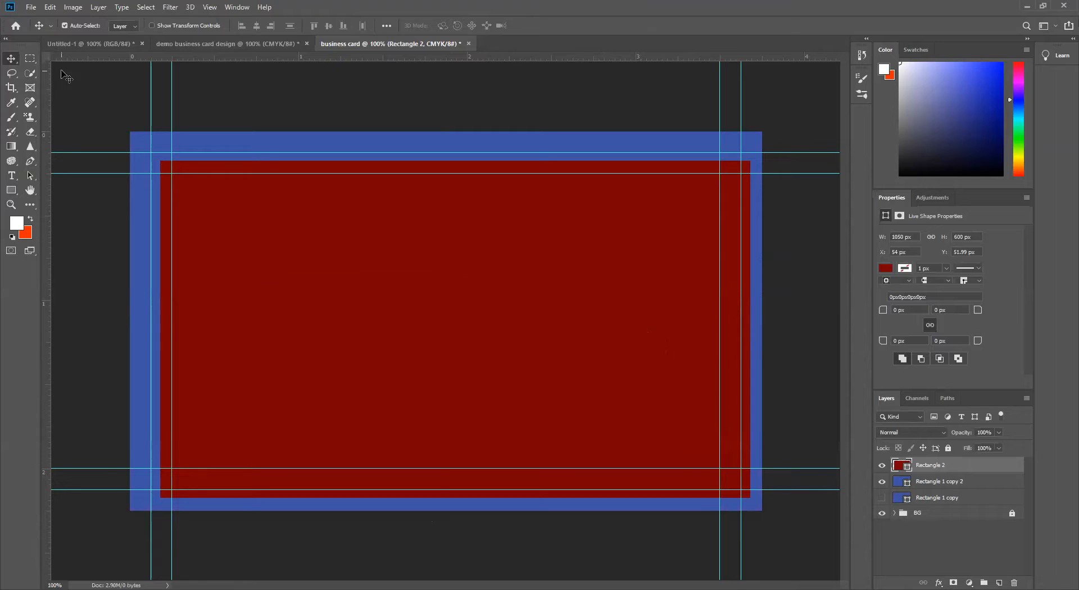
{"action": "left_click", "coordinate": [32, 59]}
{"action": "right_click", "coordinate": [32, 58]}
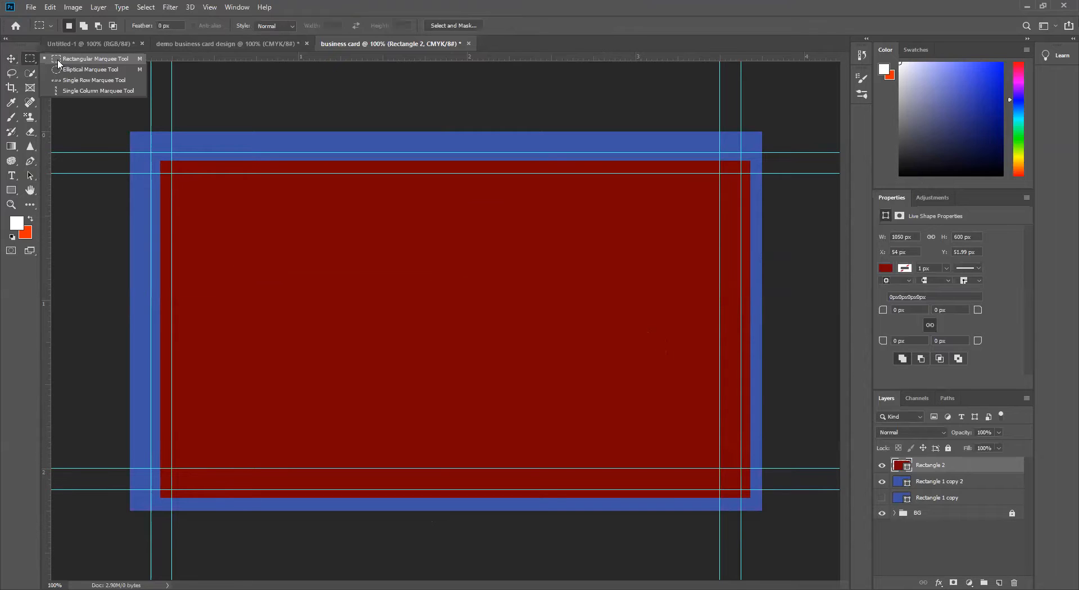
{"action": "left_click", "coordinate": [59, 63]}
{"action": "left_click_drag", "start_coordinate": [130, 131], "coordinate": [779, 527]}
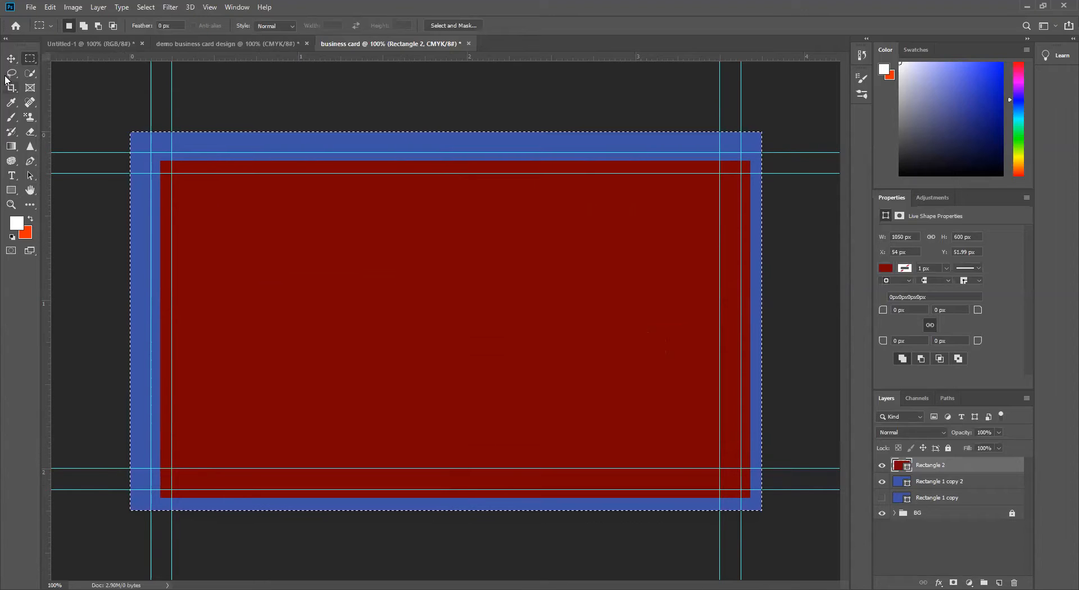
{"action": "left_click", "coordinate": [11, 59]}
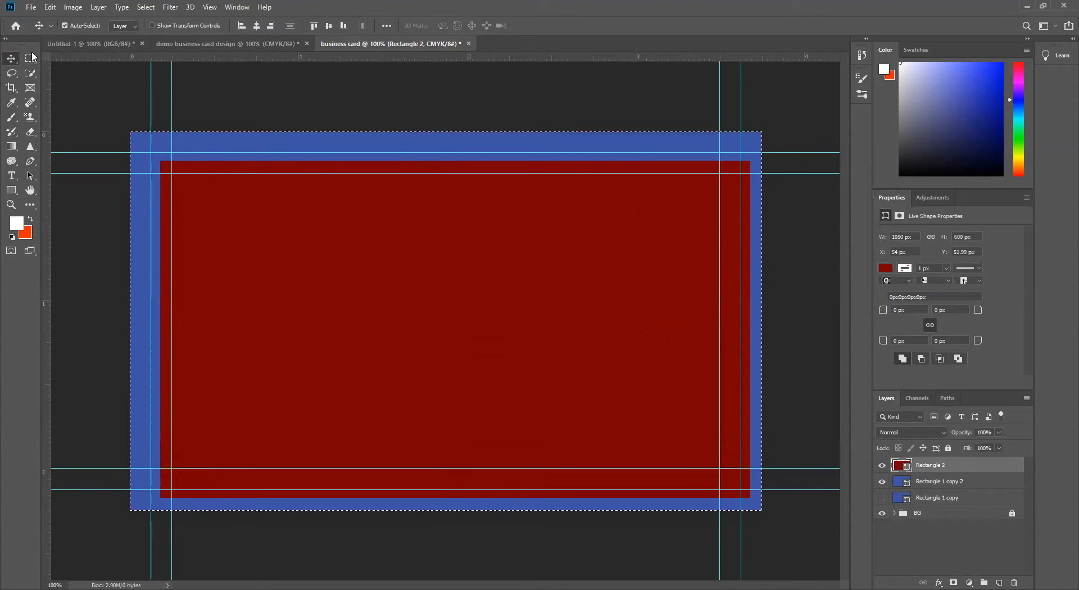
{"action": "left_click", "coordinate": [256, 25]}
{"action": "left_click", "coordinate": [329, 26]}
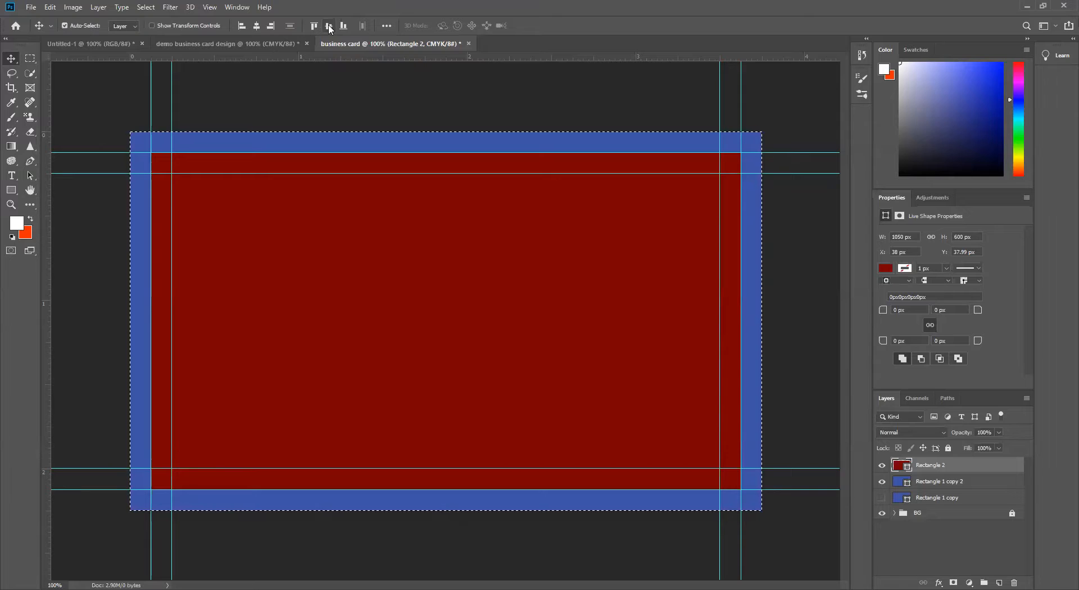
Step: Deselect the canvas and subtract the dark red Rectangle 2 from the blue Rectangle 1 copy 2 beneath it to form a frame
{"action": "key", "text": "ctrl+d"}
{"action": "left_click", "coordinate": [978, 486], "text": "shift"}
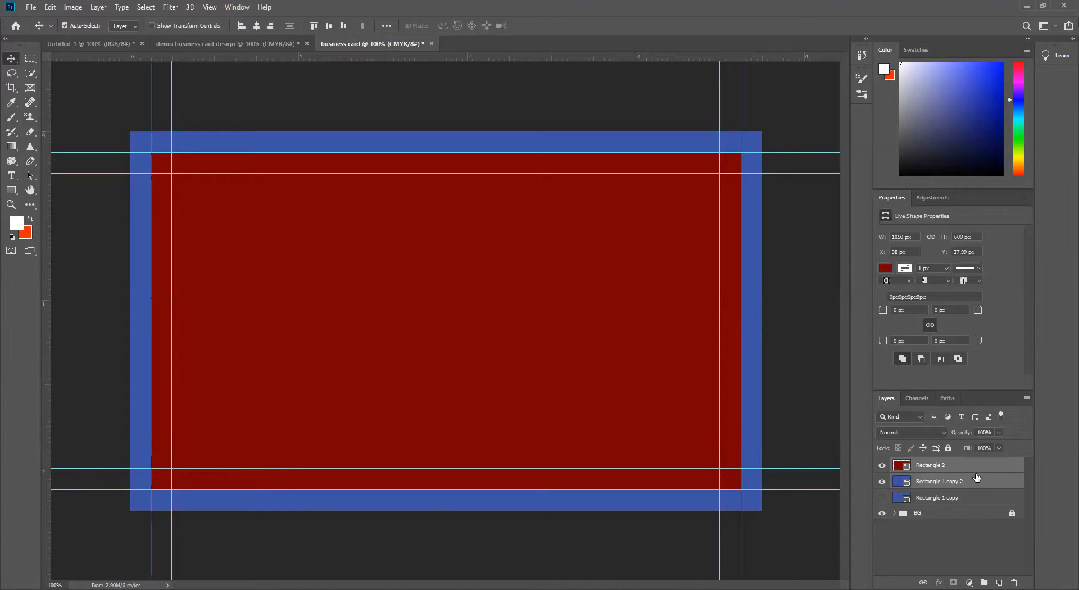
{"action": "left_click", "coordinate": [102, 8]}
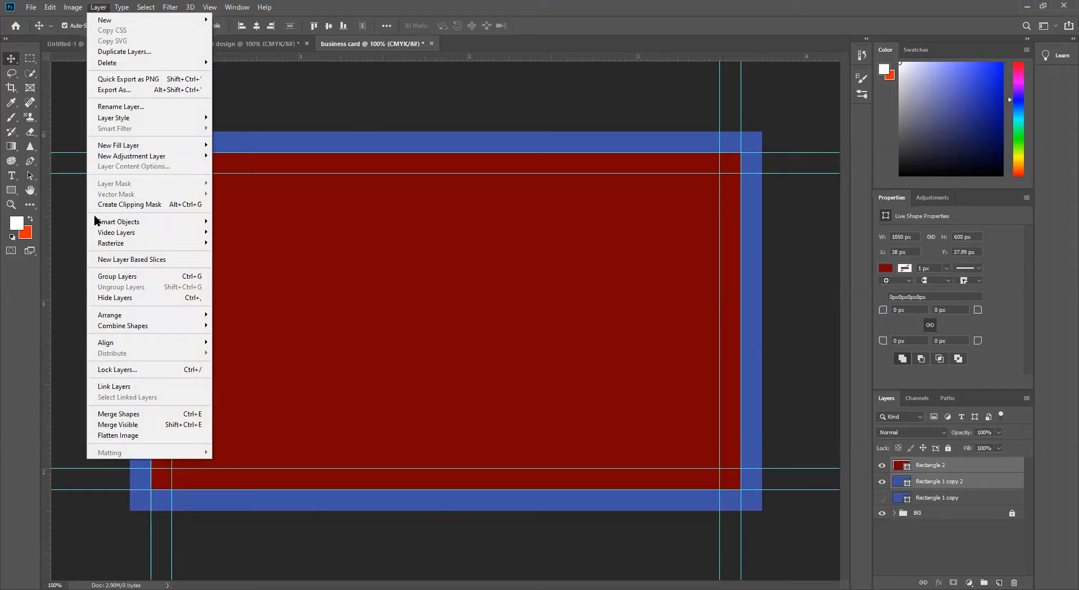
{"action": "mouse_move", "coordinate": [193, 329]}
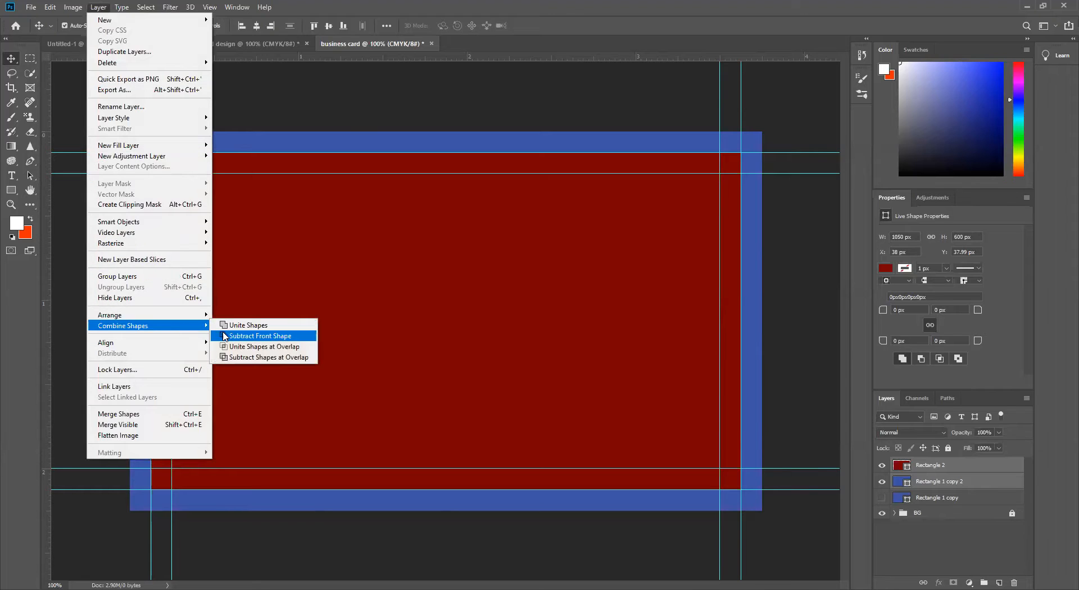
{"action": "left_click", "coordinate": [254, 339]}
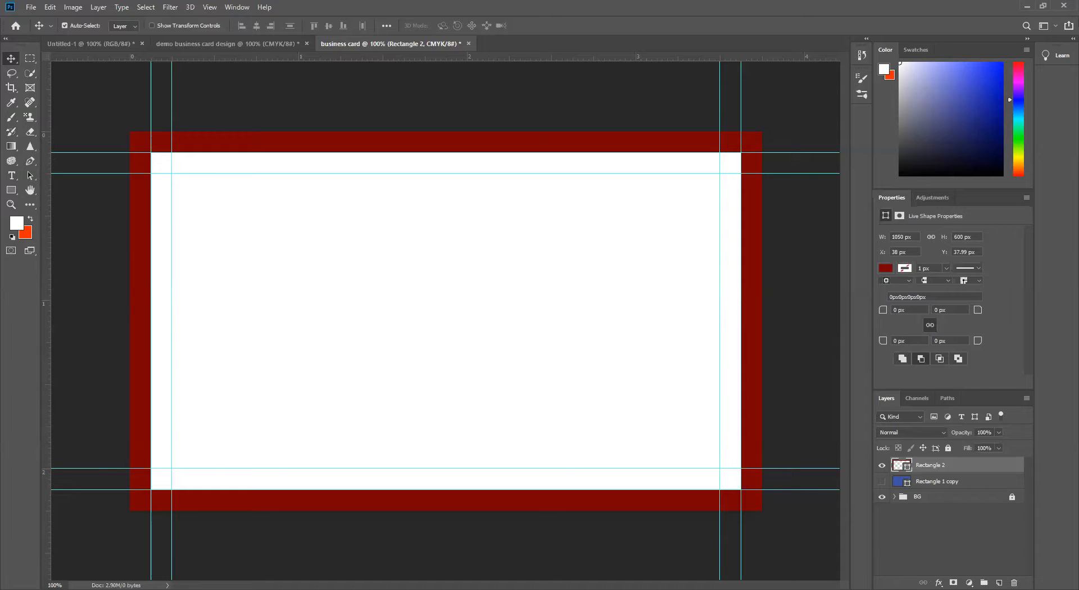
Step: Hide the dark red frame layer and rename it Rectangle, leaving the blue Rectangle 1 copy layer selected
{"action": "left_click", "coordinate": [882, 466]}
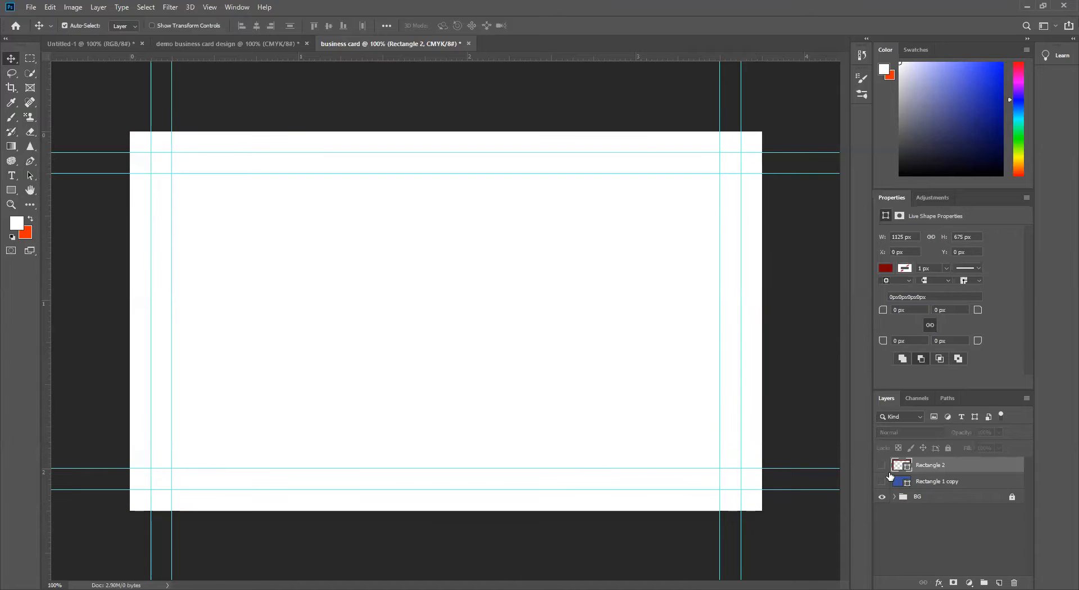
{"action": "double_click", "coordinate": [947, 464]}
{"action": "left_click", "coordinate": [908, 548]}
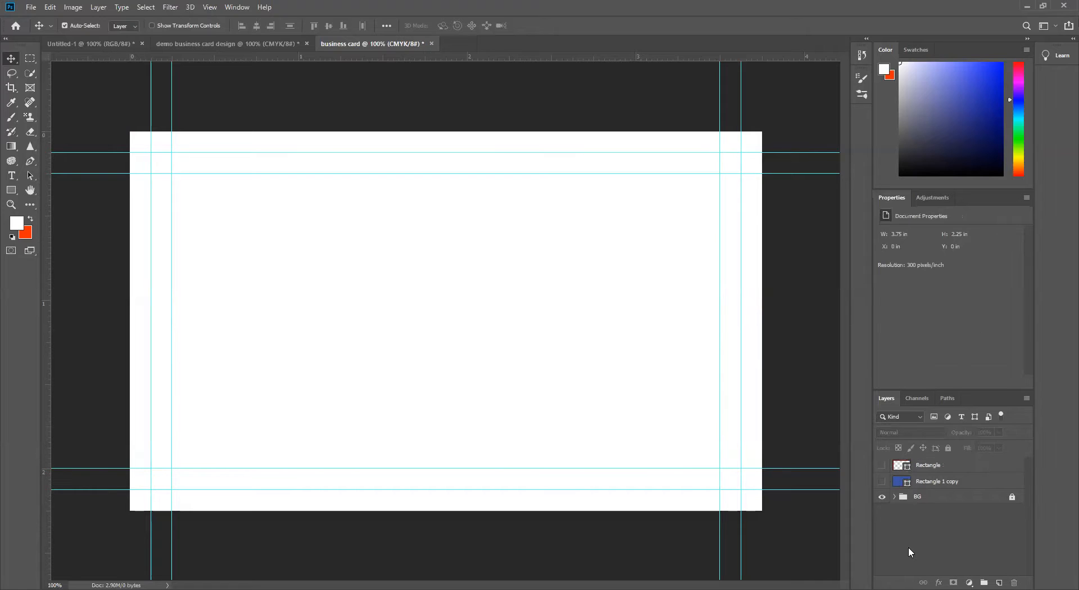
{"action": "left_click", "coordinate": [949, 481]}
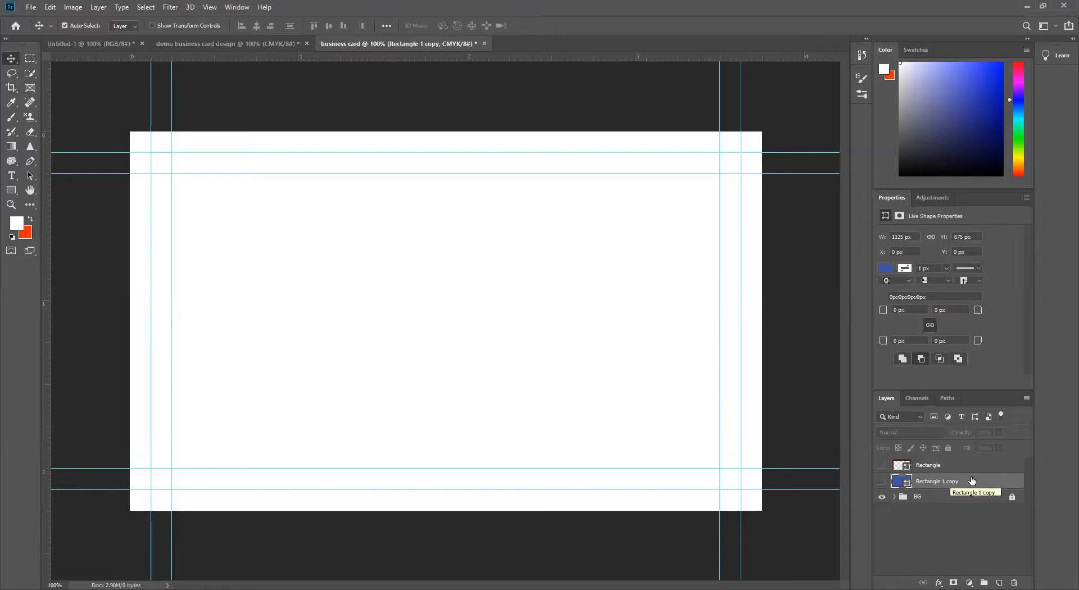
{"action": "left_click", "coordinate": [12, 191]}
{"action": "right_click", "coordinate": [12, 192]}
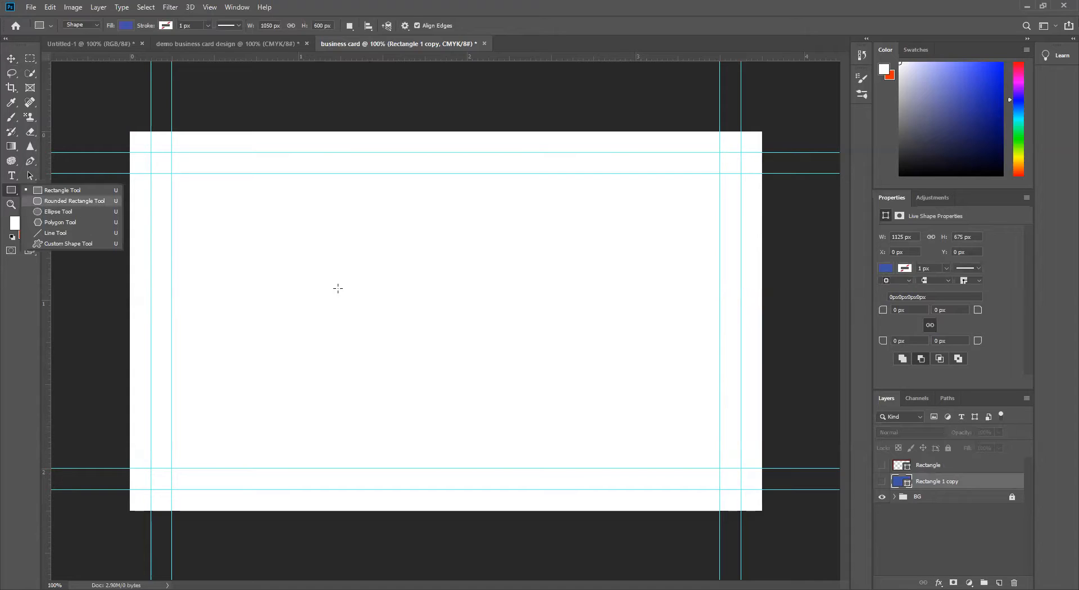
{"action": "left_click", "coordinate": [322, 272]}
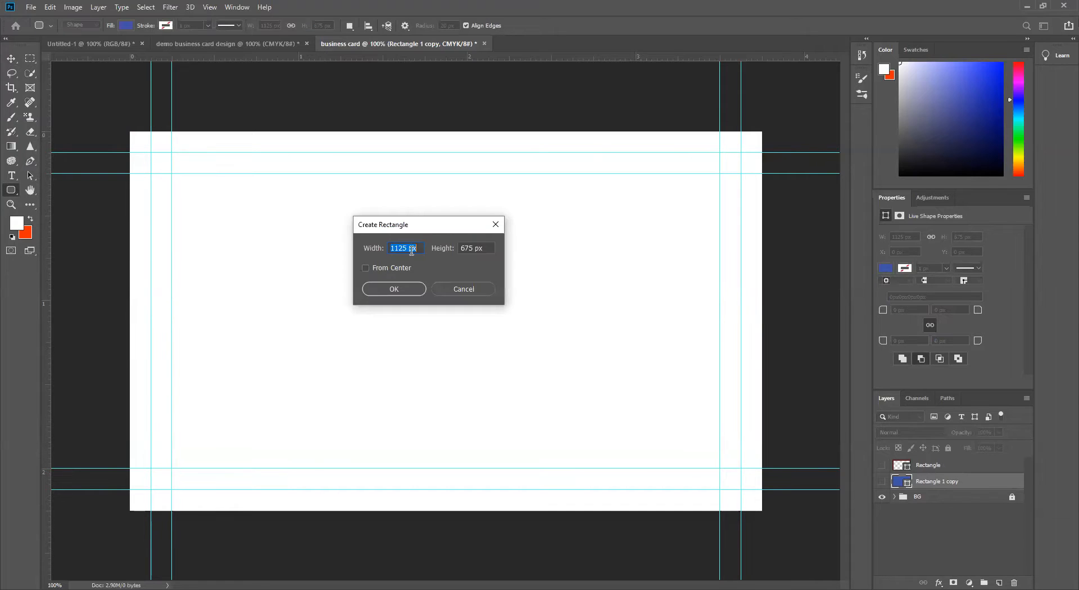
{"action": "left_click", "coordinate": [495, 224]}
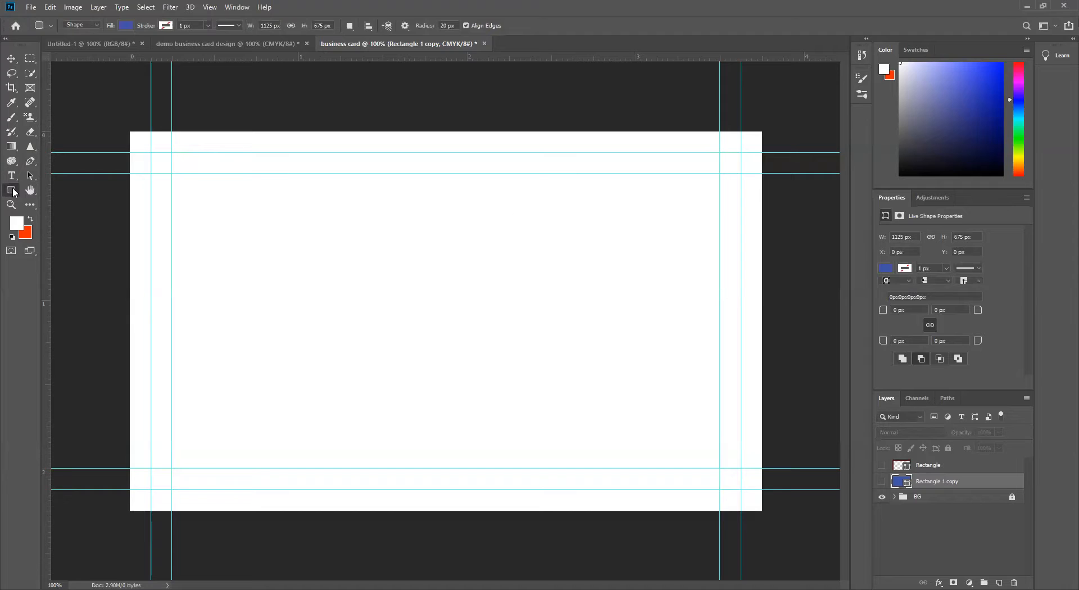
Step: Create a rounded rectangle shape 3.5 in wide and 2 in high with a 20 px corner radius above the Rectangle 1 copy layer
{"action": "right_click", "coordinate": [12, 190]}
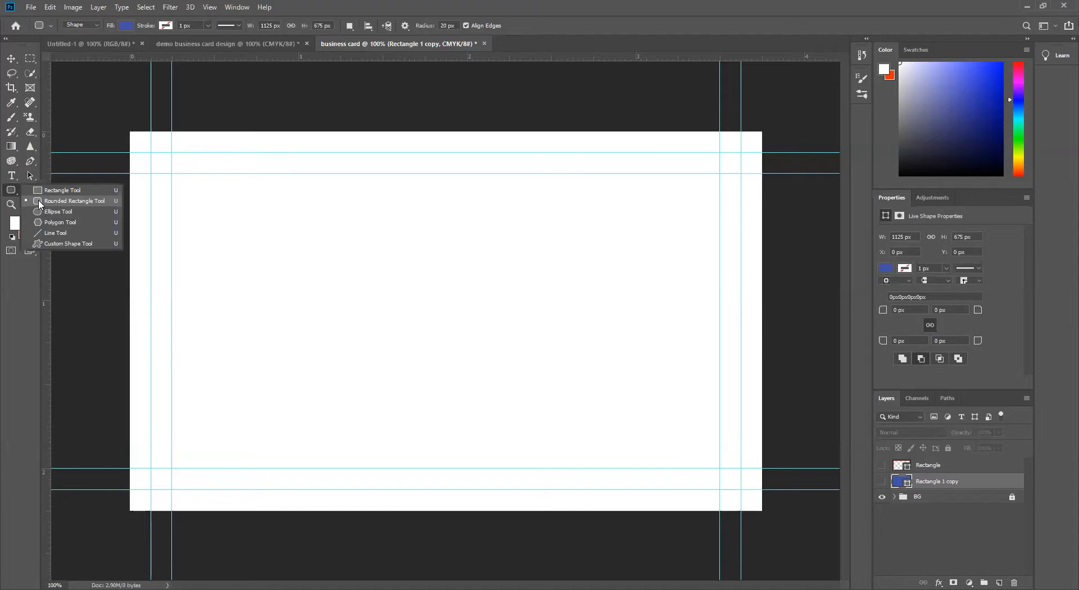
{"action": "left_click", "coordinate": [39, 203]}
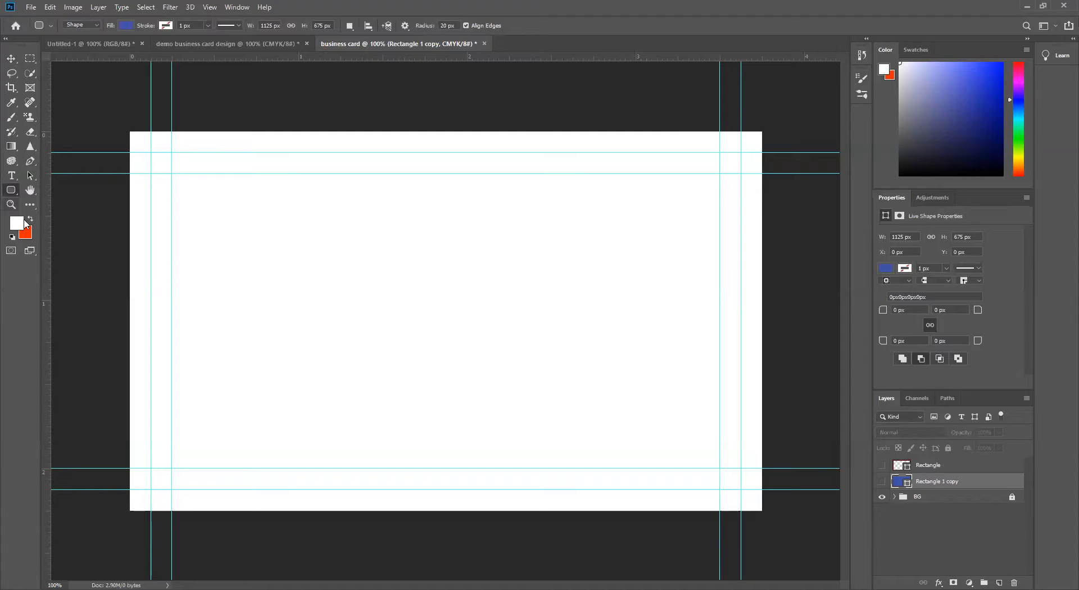
{"action": "left_click", "coordinate": [338, 276]}
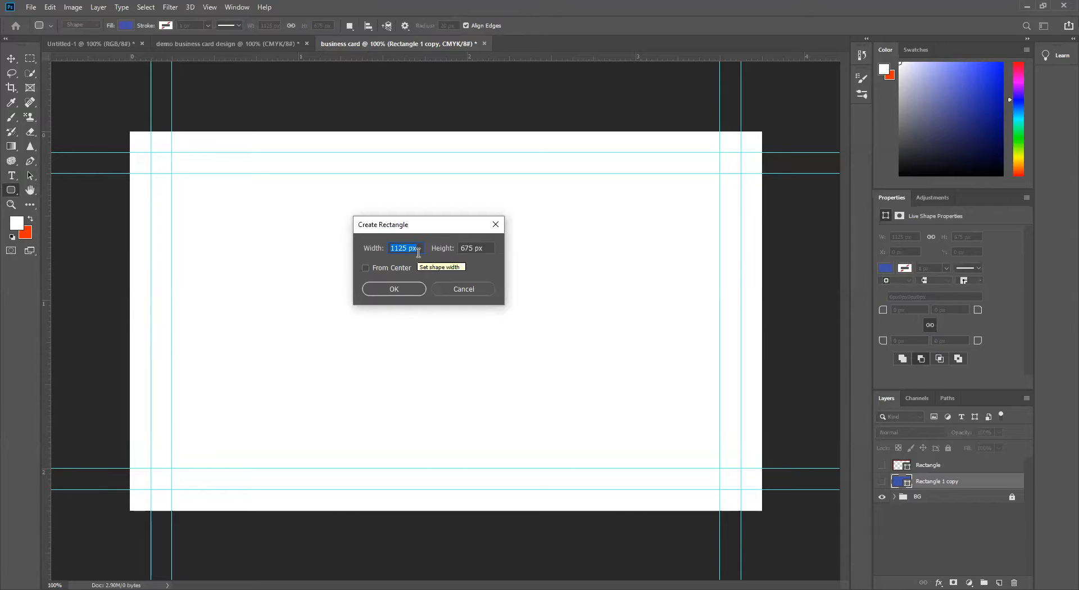
{"action": "type", "text": "3."}
{"action": "type", "text": "5in"}
{"action": "key", "text": "Tab"}
{"action": "type", "text": "2"}
{"action": "left_click", "coordinate": [397, 289]}
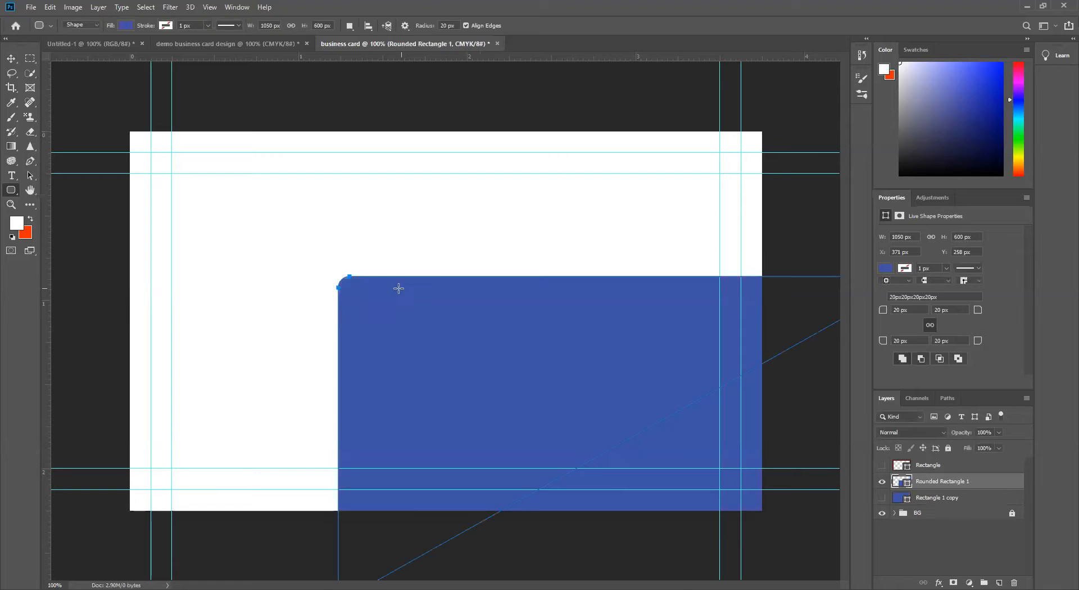
Step: Center the rounded rectangle horizontally and vertically against a marquee selection of the full canvas, and deselect
{"action": "left_click", "coordinate": [11, 58]}
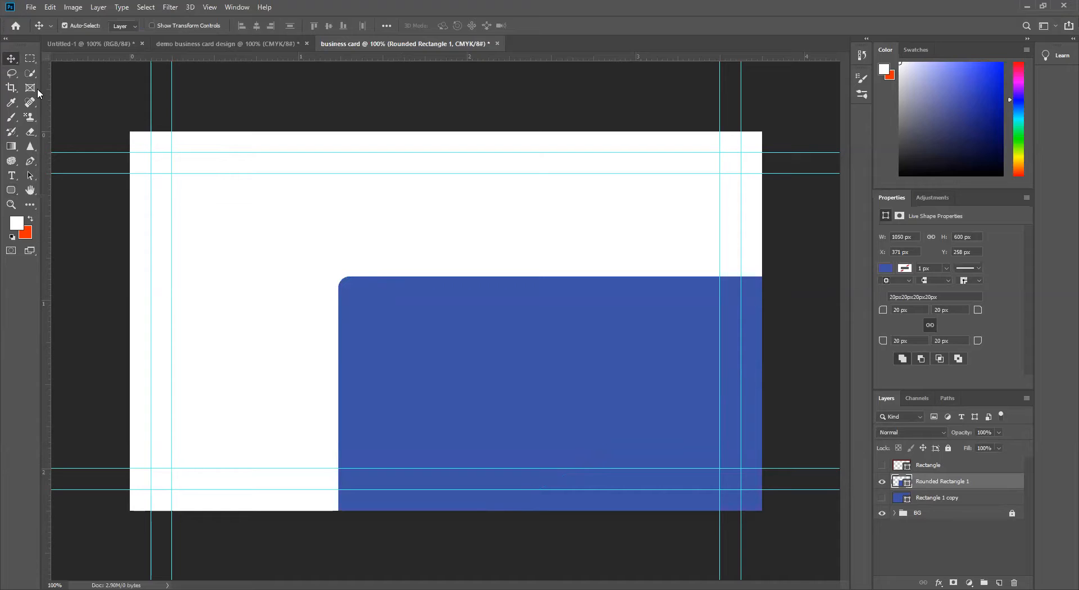
{"action": "left_click", "coordinate": [30, 58]}
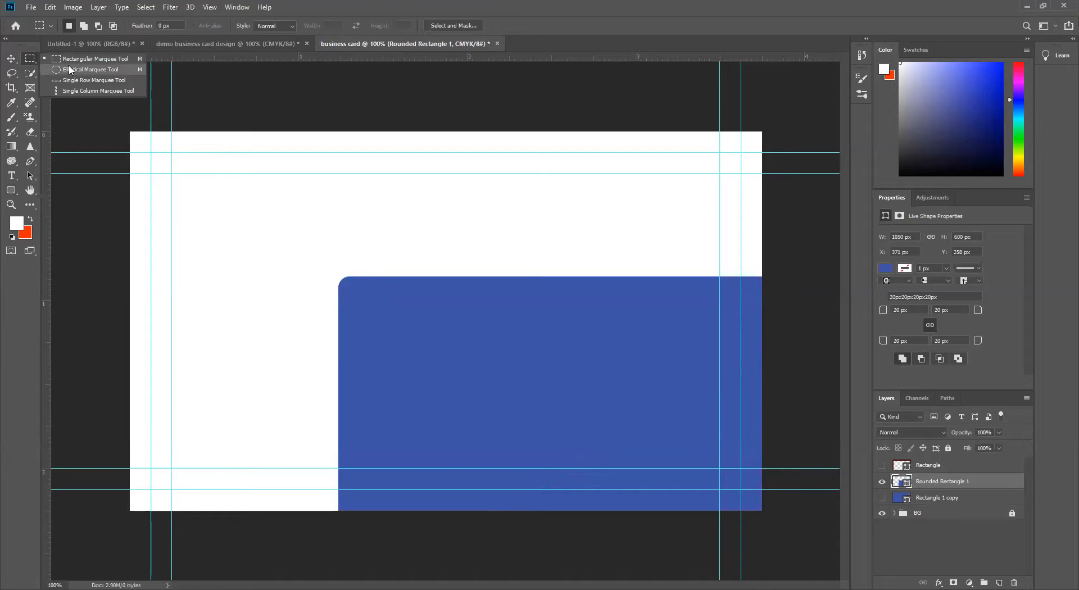
{"action": "left_click_drag", "start_coordinate": [131, 132], "coordinate": [799, 528]}
{"action": "left_click", "coordinate": [10, 58]}
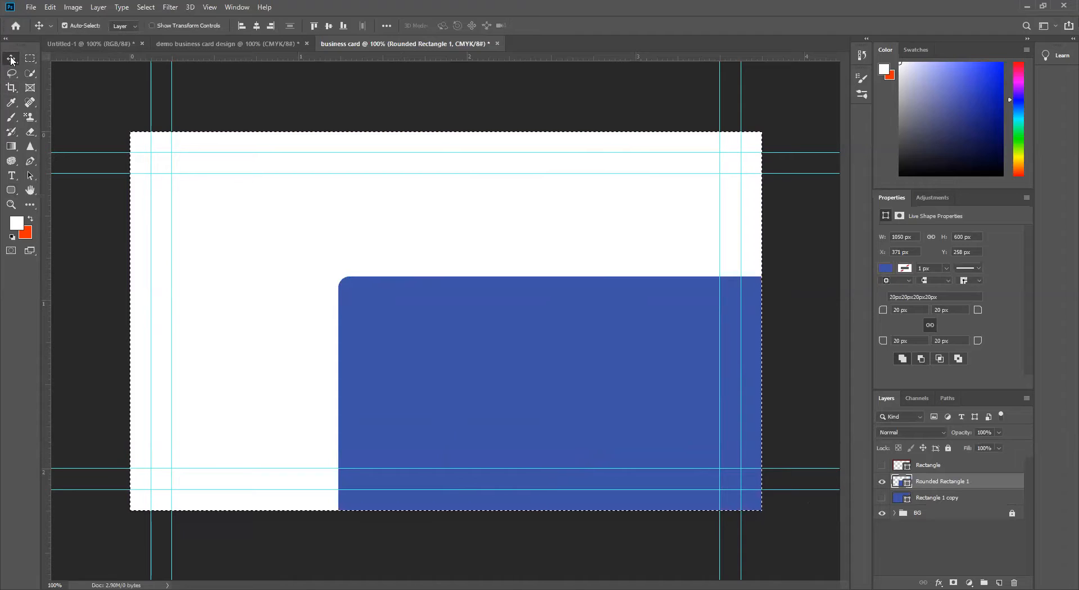
{"action": "left_click", "coordinate": [257, 26]}
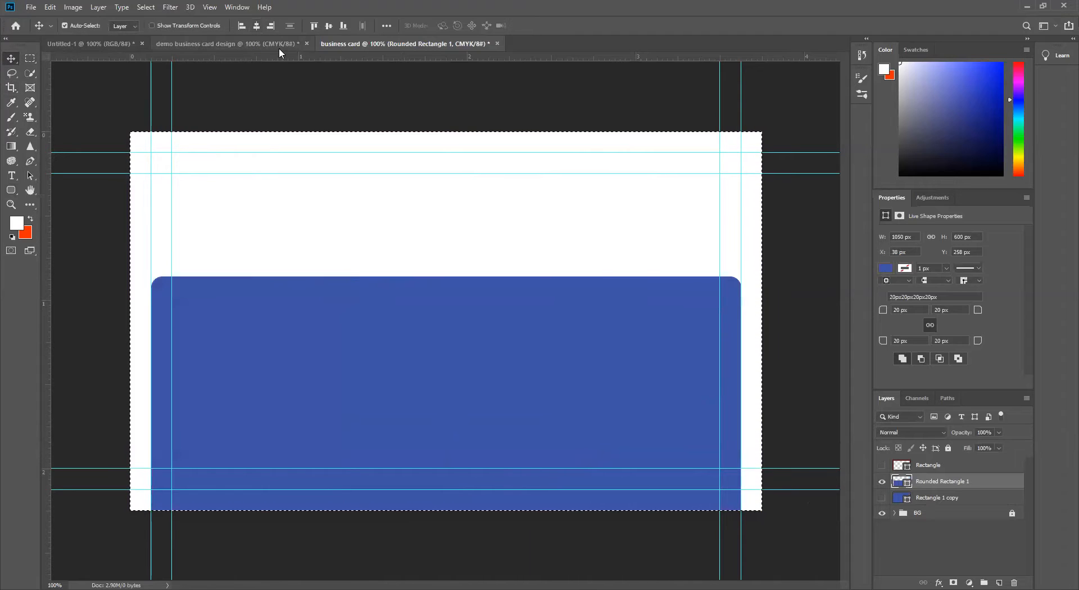
{"action": "left_click", "coordinate": [329, 26]}
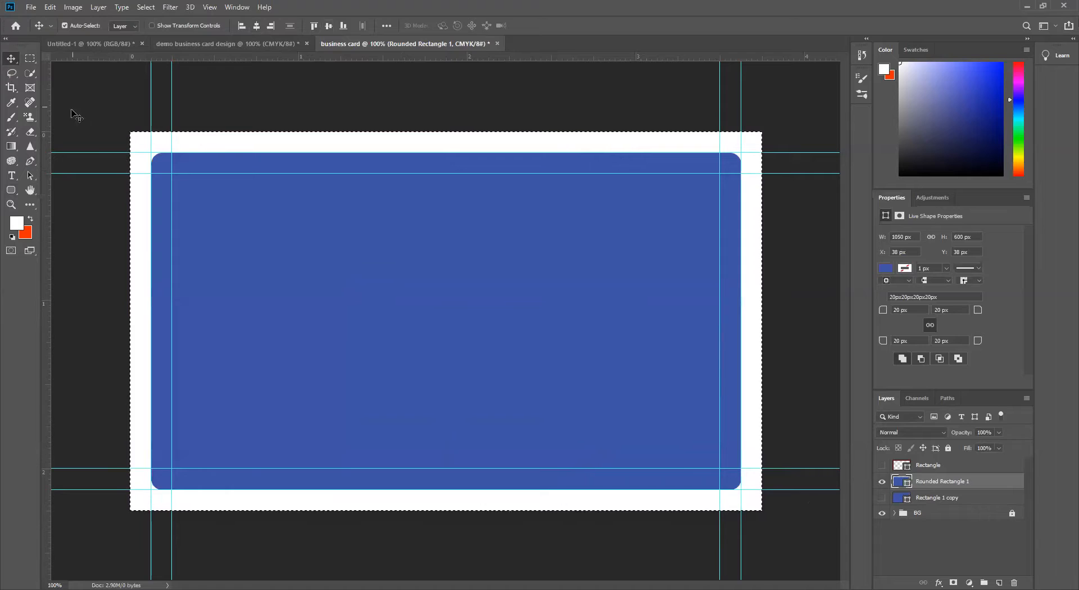
{"action": "key", "text": "ctrl+d"}
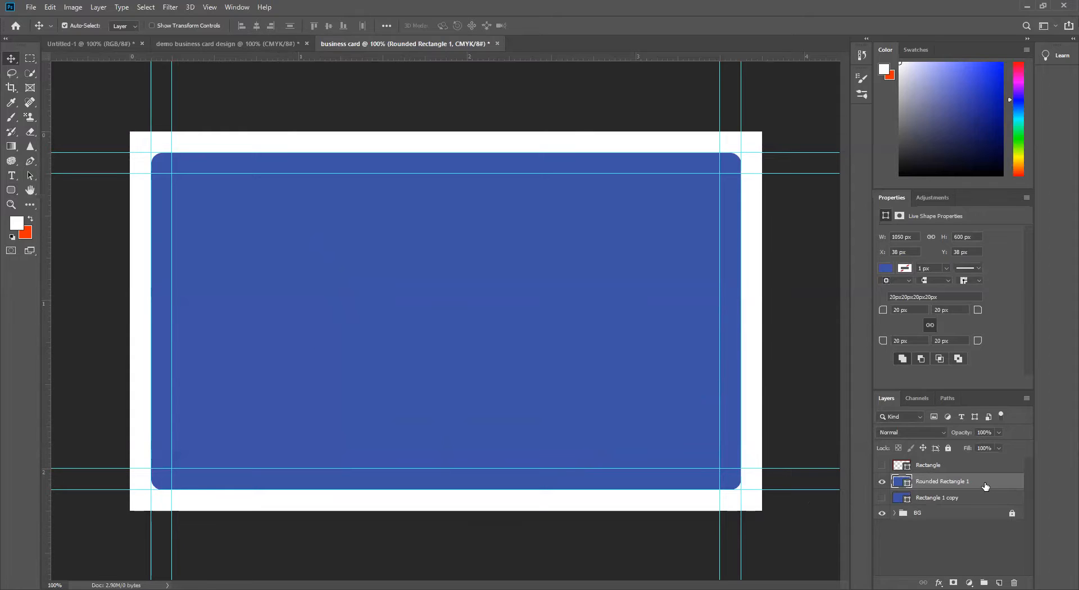
Step: Fill the rounded rectangle with the orange-red background color and subtract it from the unhidden blue Rectangle 1 copy
{"action": "key", "text": "ctrl+BackSpace"}
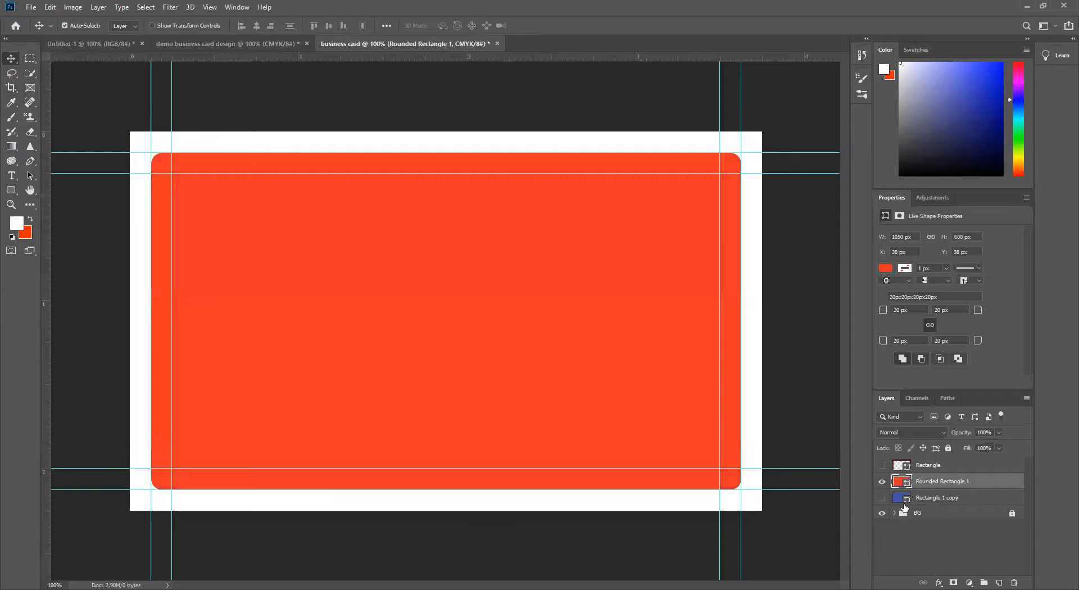
{"action": "left_click", "coordinate": [882, 498]}
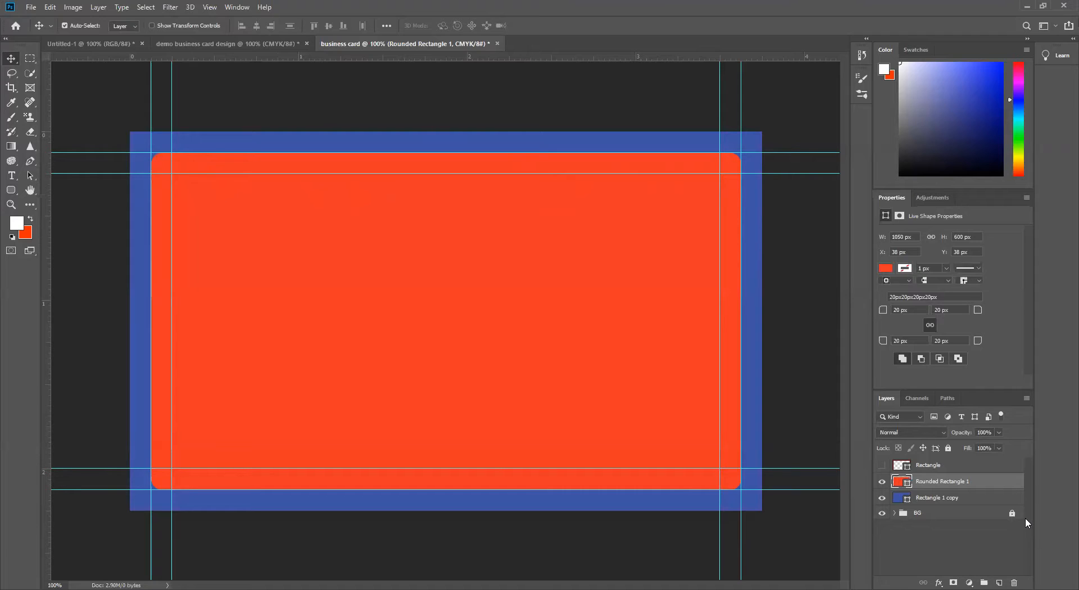
{"action": "left_click", "coordinate": [980, 498], "text": "shift"}
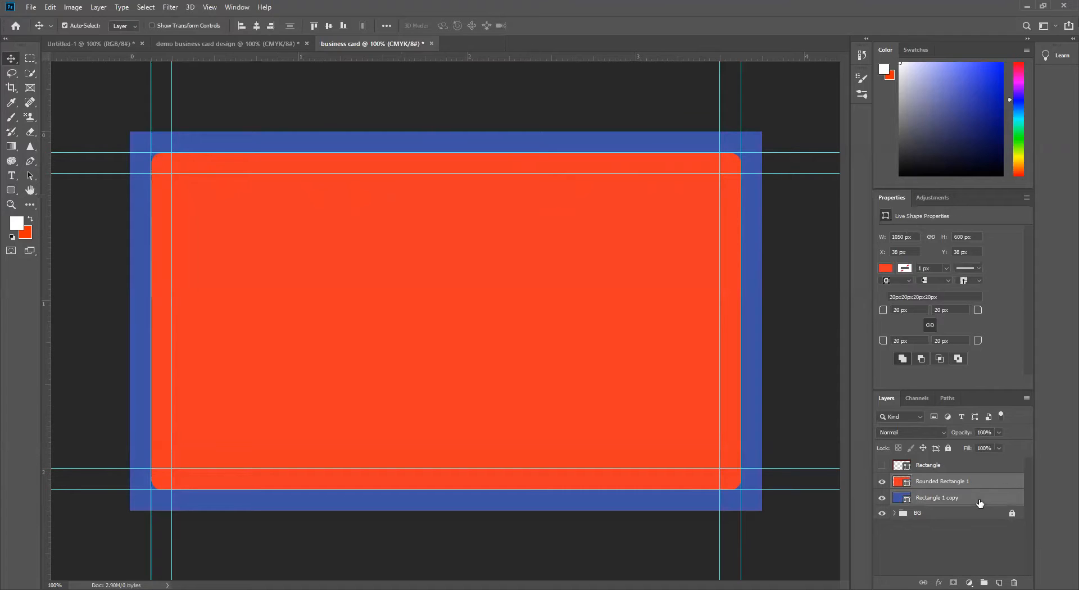
{"action": "left_click", "coordinate": [104, 10]}
{"action": "mouse_move", "coordinate": [192, 332]}
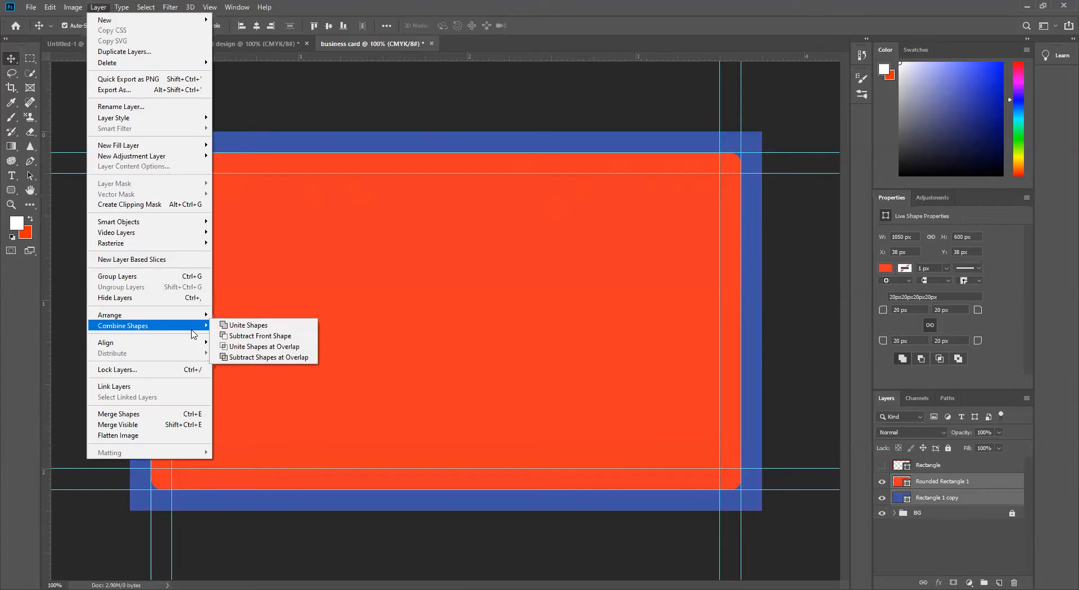
{"action": "left_click", "coordinate": [254, 336]}
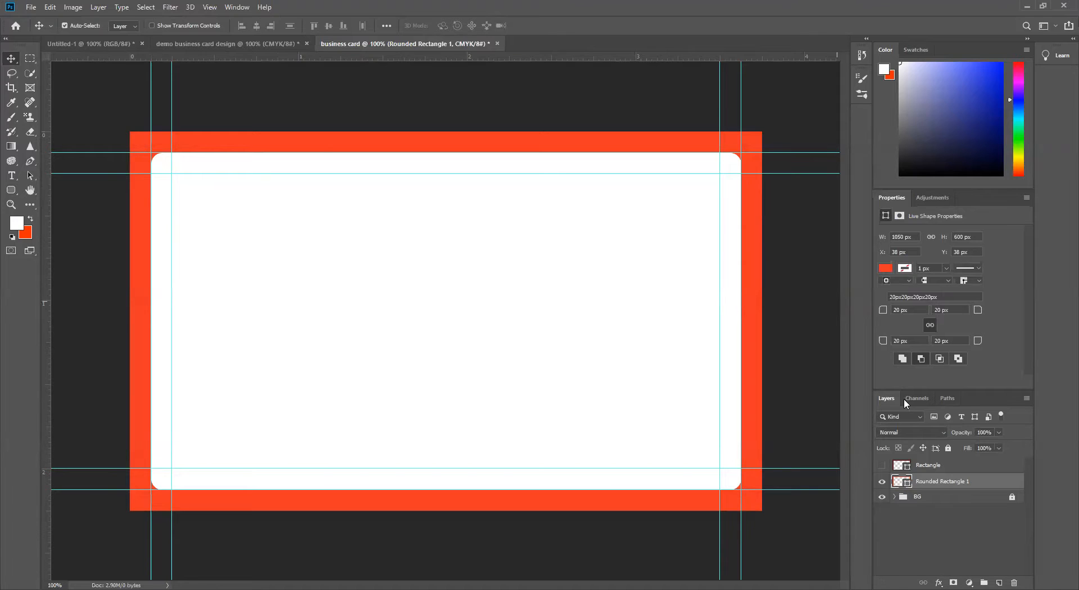
Step: Compare the dark red and orange-red frames by showing one at a time, and rename the orange-red frame's layer Rounded Rectangle
{"action": "left_click", "coordinate": [882, 482]}
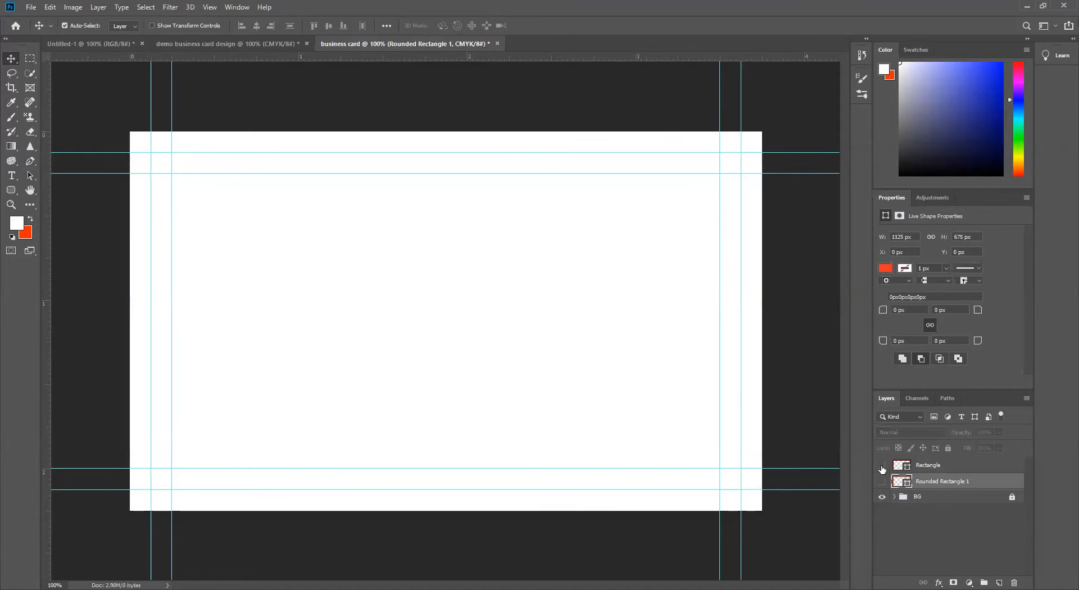
{"action": "left_click", "coordinate": [882, 466]}
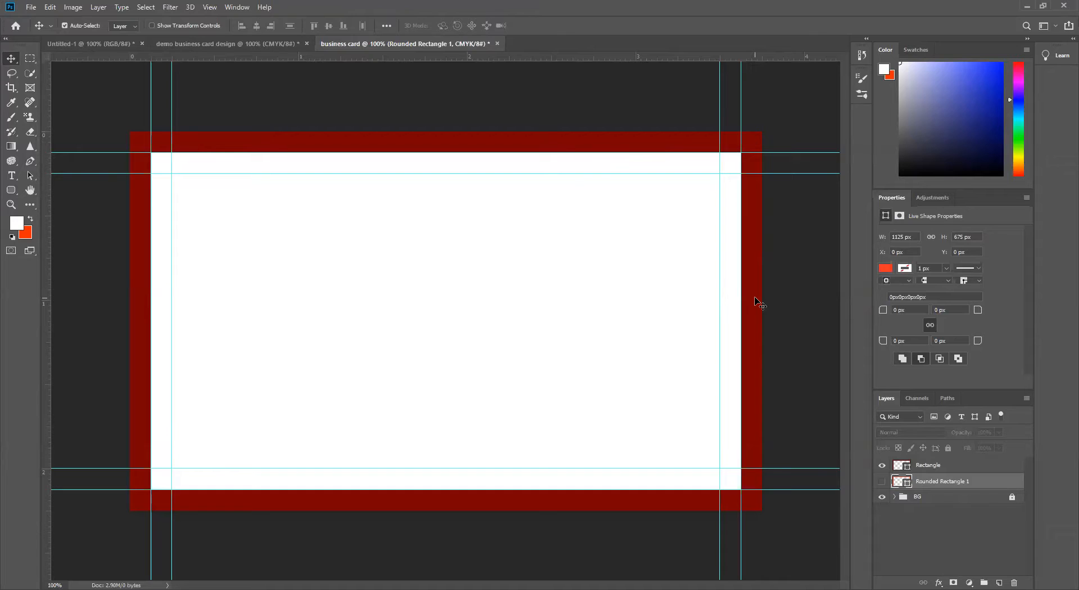
{"action": "left_click", "coordinate": [882, 465]}
{"action": "left_click", "coordinate": [883, 482]}
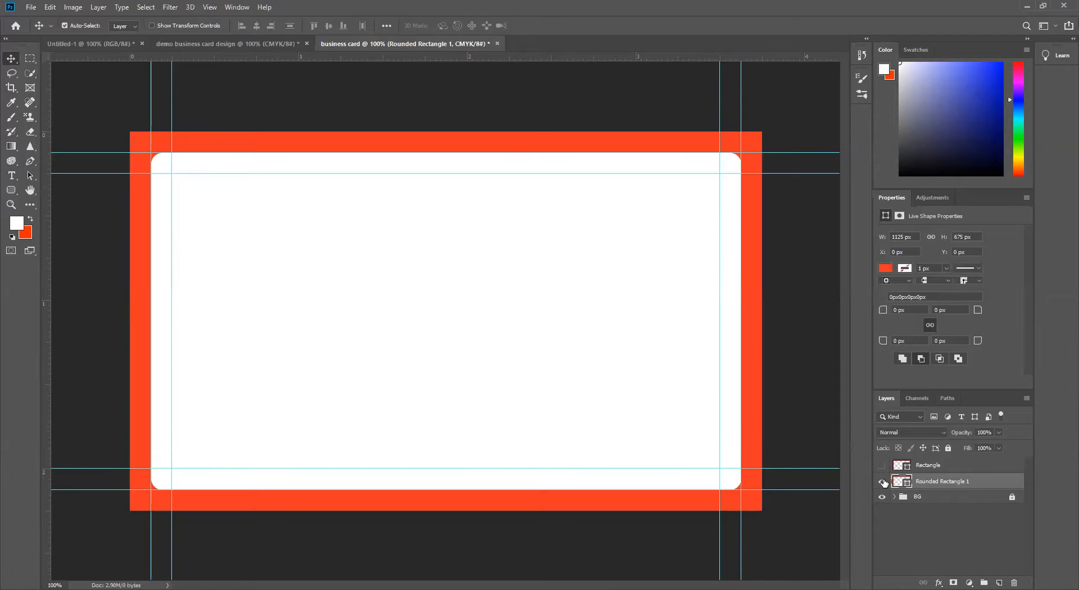
{"action": "double_click", "coordinate": [949, 482]}
{"action": "key", "text": "BackSpace"}
{"action": "key", "text": "BackSpace"}
{"action": "key", "text": "BackSpace"}
{"action": "key", "text": "BackSpace"}
{"action": "key", "text": "BackSpace"}
{"action": "key", "text": "BackSpace"}
{"action": "key", "text": "BackSpace"}
{"action": "key", "text": "BackSpace"}
{"action": "type", "text": "tang"}
{"action": "left_click", "coordinate": [915, 518]}
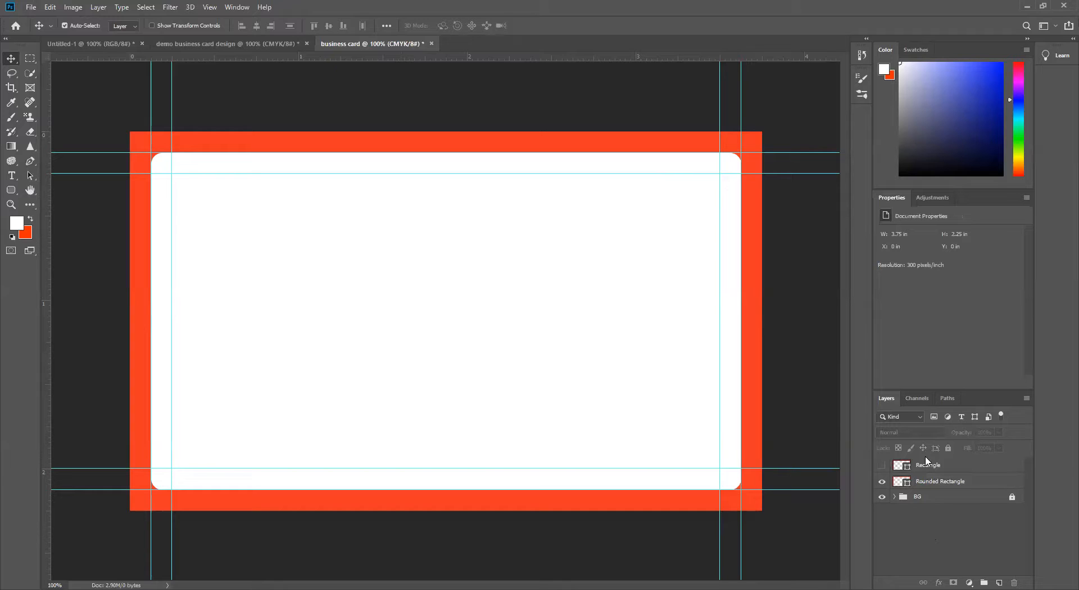
Step: Group the Rectangle and Rounded Rectangle layers under the name bleed, with only the rounded frame shown
{"action": "left_click", "coordinate": [882, 465]}
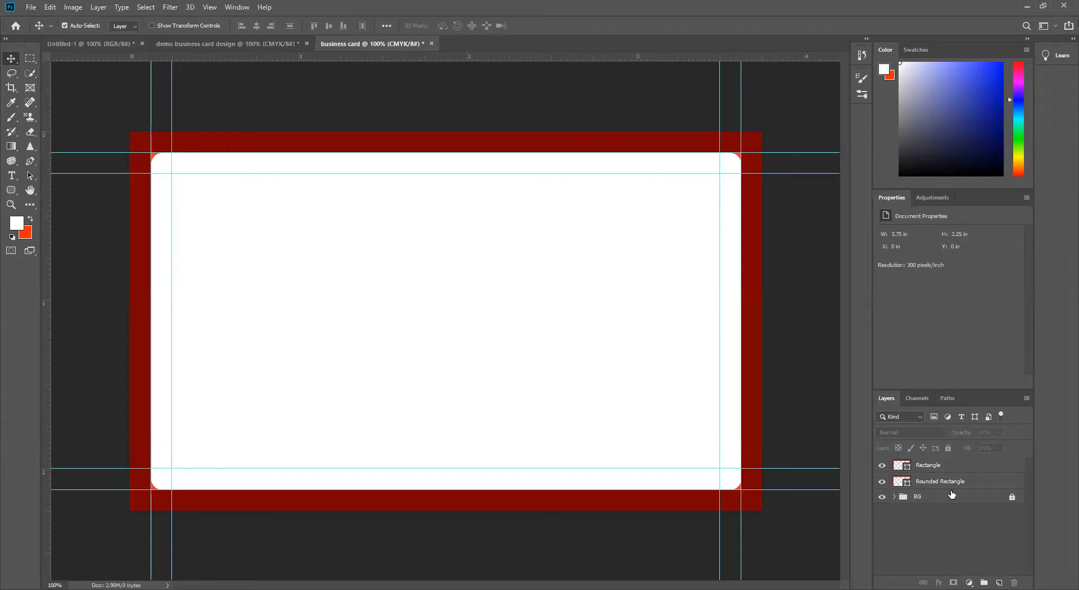
{"action": "left_click", "coordinate": [965, 482]}
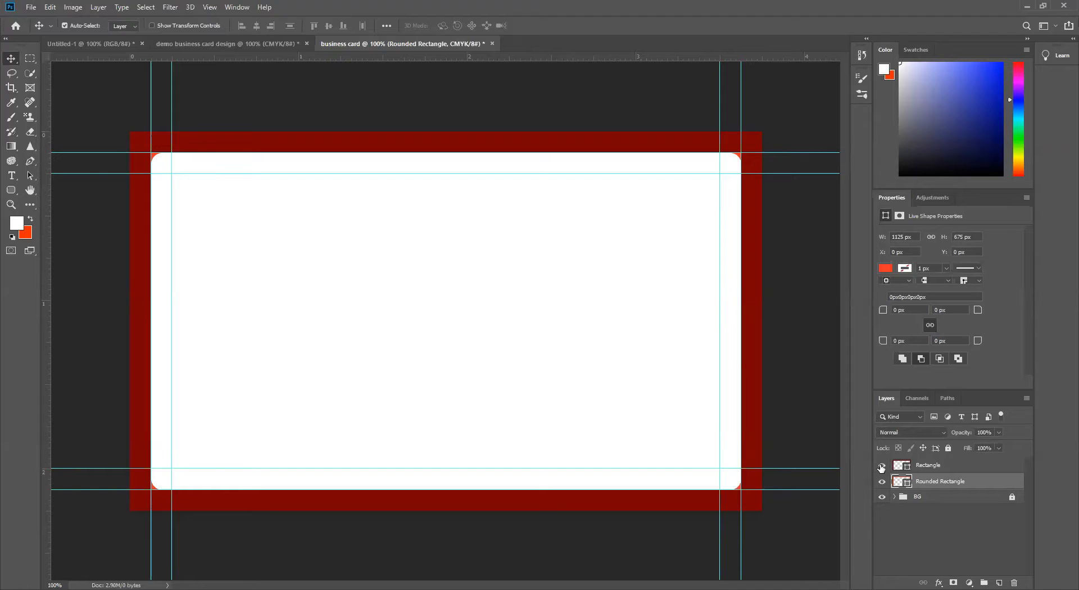
{"action": "left_click", "coordinate": [882, 467]}
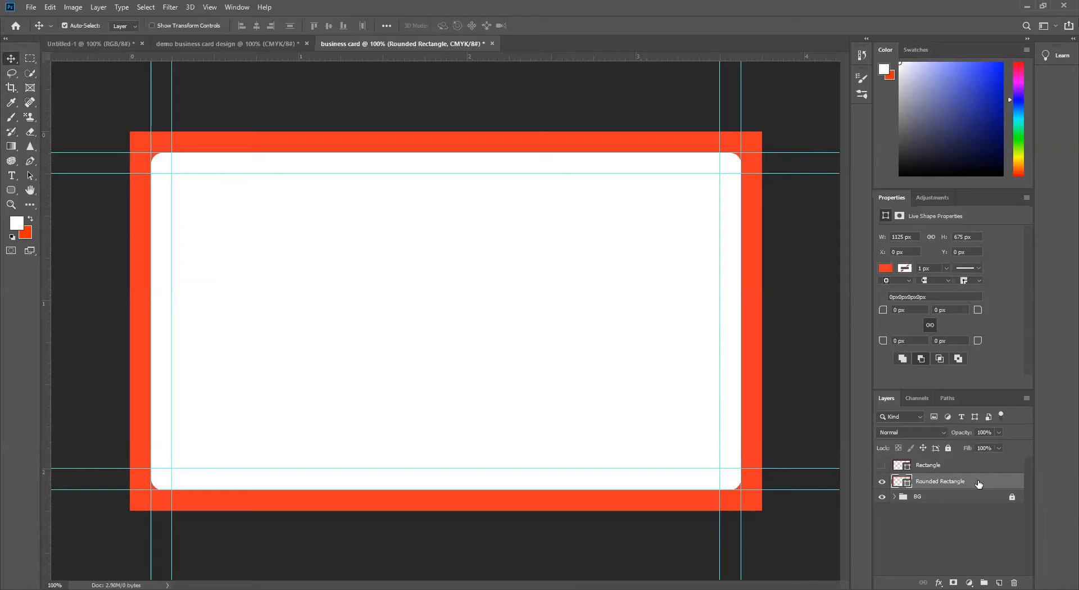
{"action": "left_click", "coordinate": [962, 469], "text": "shift"}
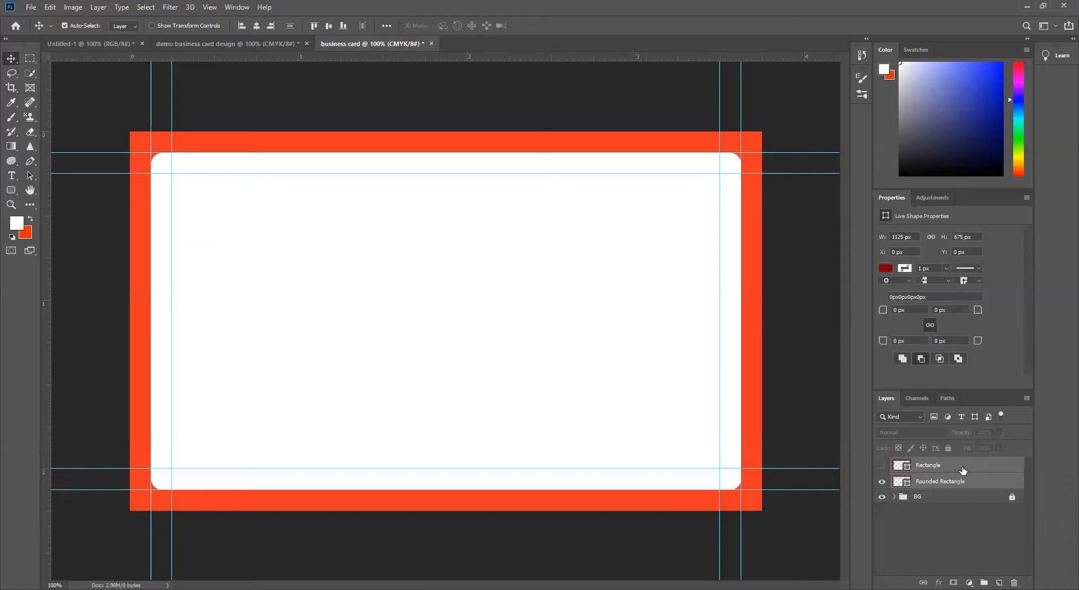
{"action": "key", "text": "ctrl+g"}
{"action": "double_click", "coordinate": [925, 466]}
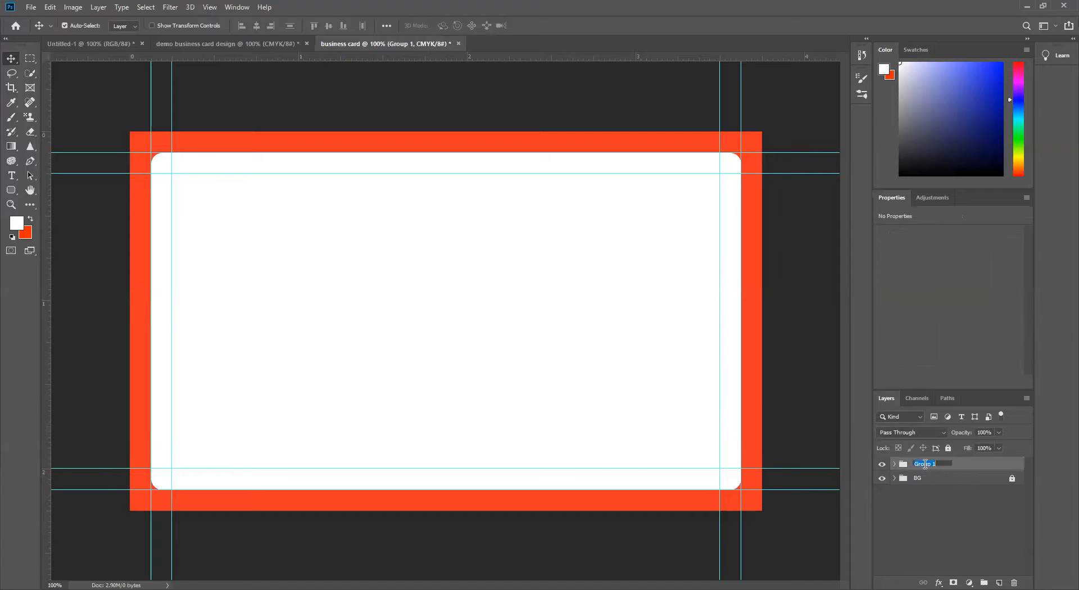
{"action": "type", "text": "bleed"}
{"action": "left_click", "coordinate": [919, 518]}
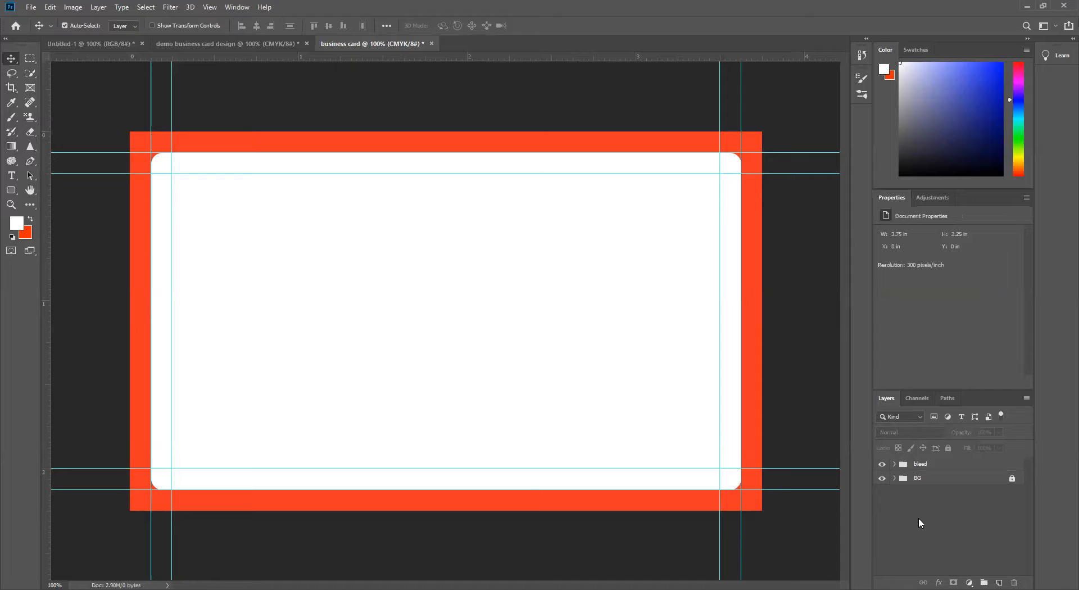
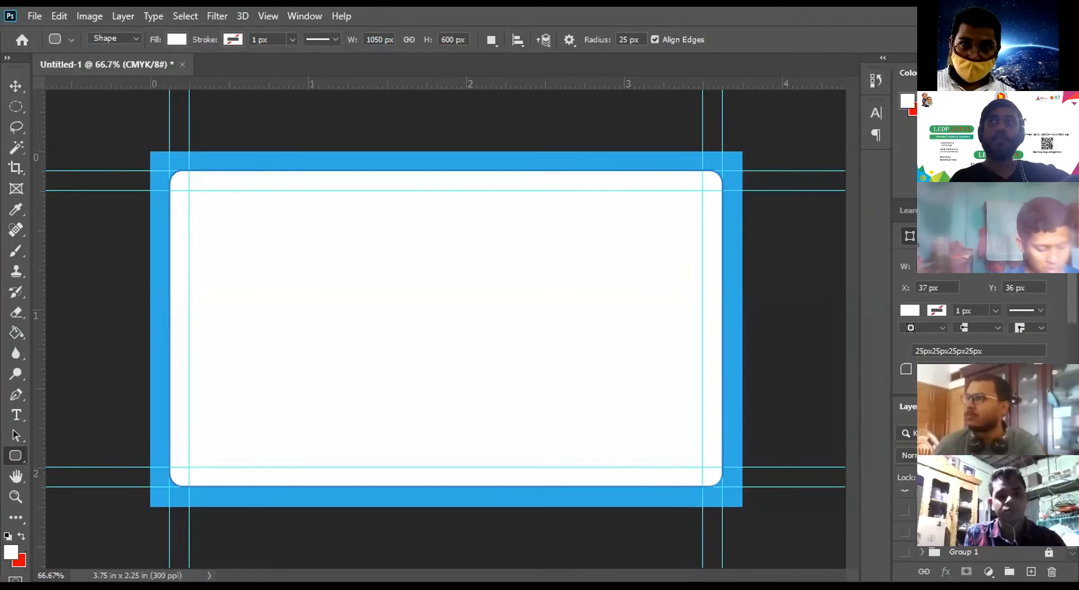
{"action": "scroll", "coordinate": [983, 523], "scroll_direction": "up", "scroll_amount": 2}
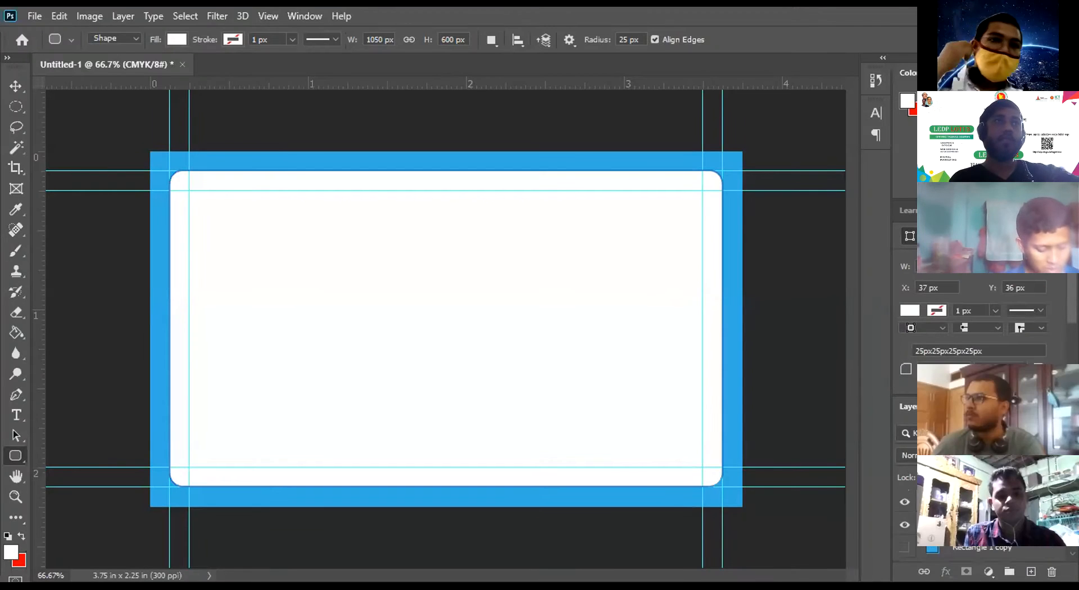
{"action": "left_click", "coordinate": [123, 16]}
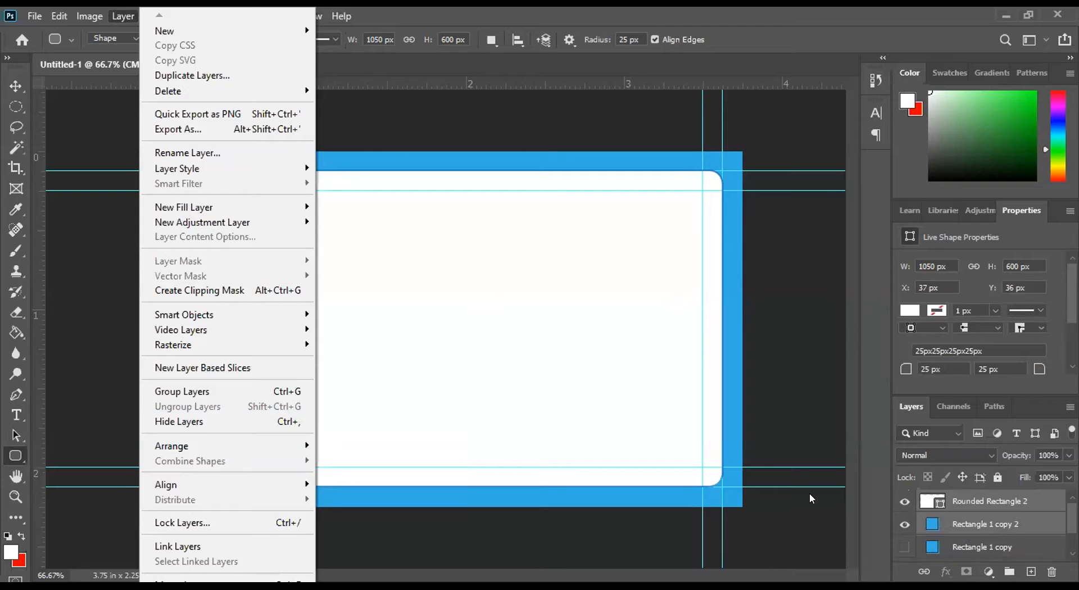
{"action": "left_click", "coordinate": [962, 560]}
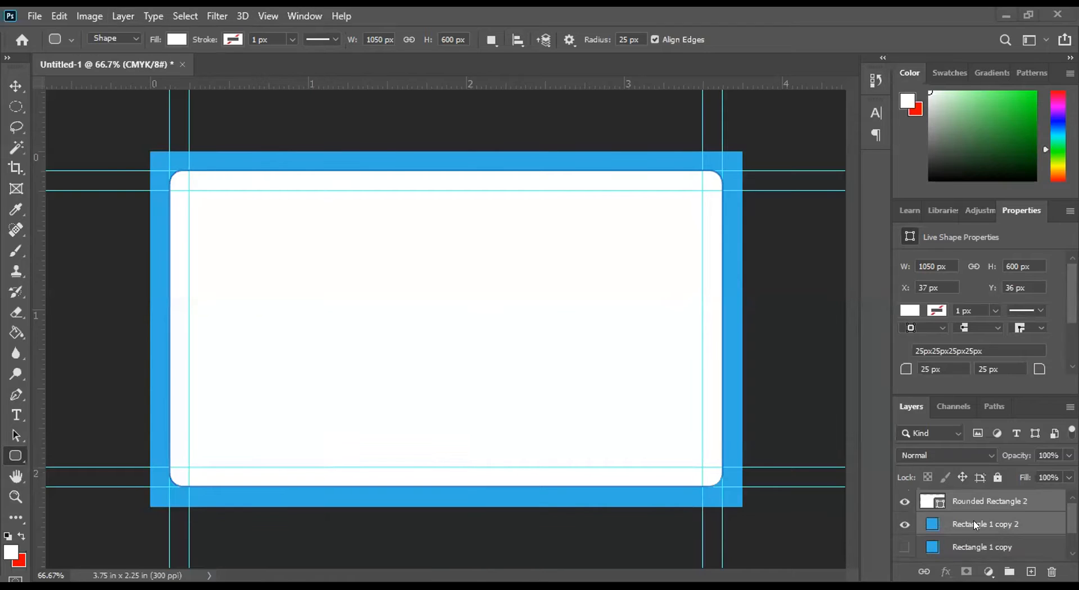
{"action": "scroll", "coordinate": [975, 525], "scroll_direction": "down", "scroll_amount": 2}
{"action": "scroll", "coordinate": [976, 525], "scroll_direction": "up", "scroll_amount": 2}
Step: Delete both blue Rectangle 1 copies and Group 2, and unlock and delete Group 1, keeping only the Rounded Rectangle 2 layer
{"action": "left_click", "coordinate": [905, 524]}
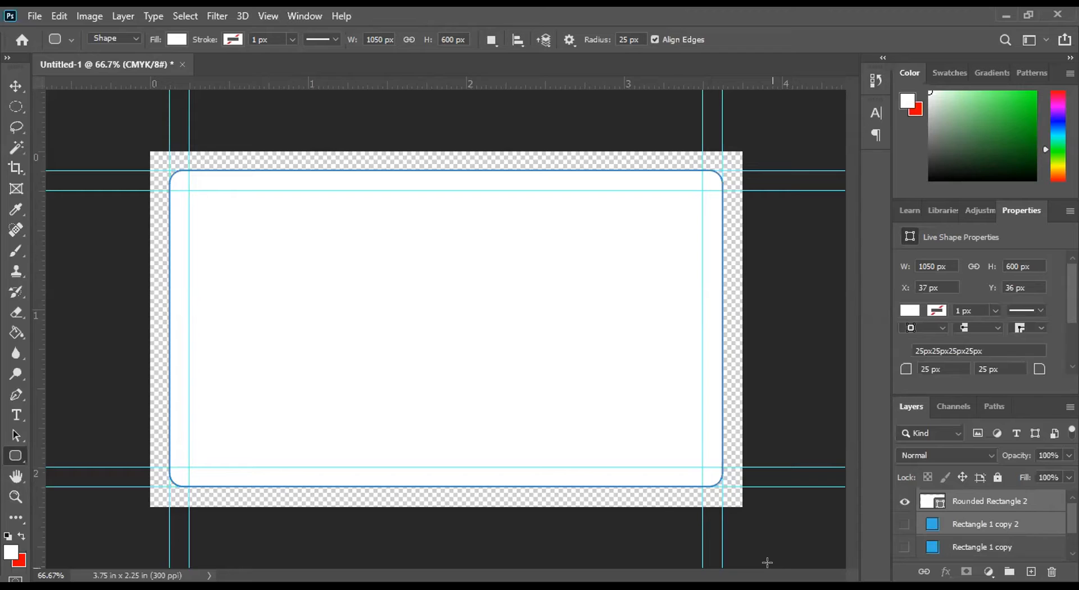
{"action": "scroll", "coordinate": [922, 538], "scroll_direction": "down", "scroll_amount": 2}
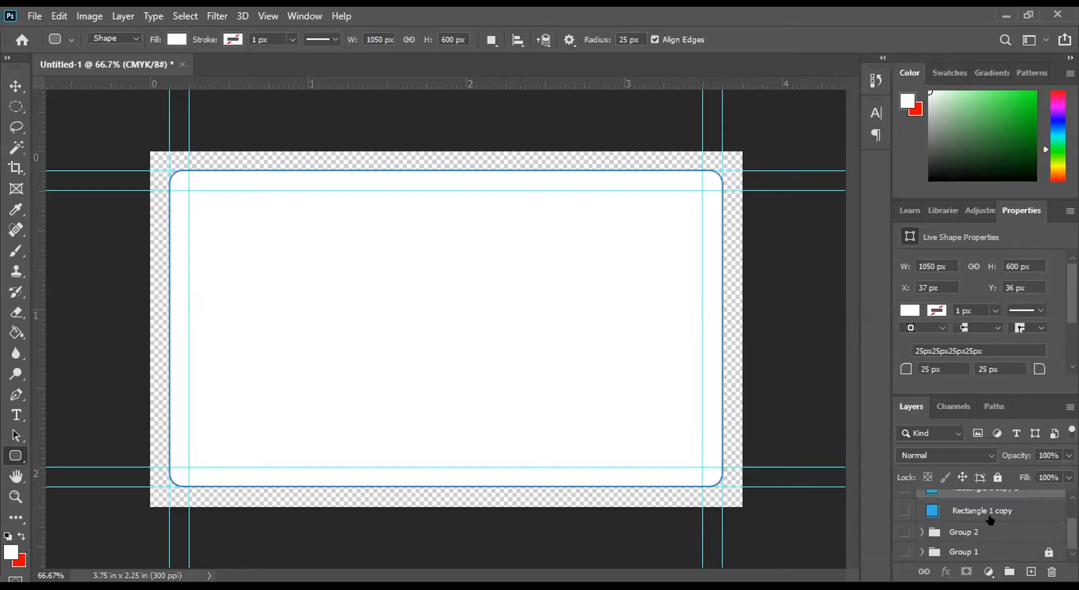
{"action": "scroll", "coordinate": [974, 522], "scroll_direction": "up", "scroll_amount": 1}
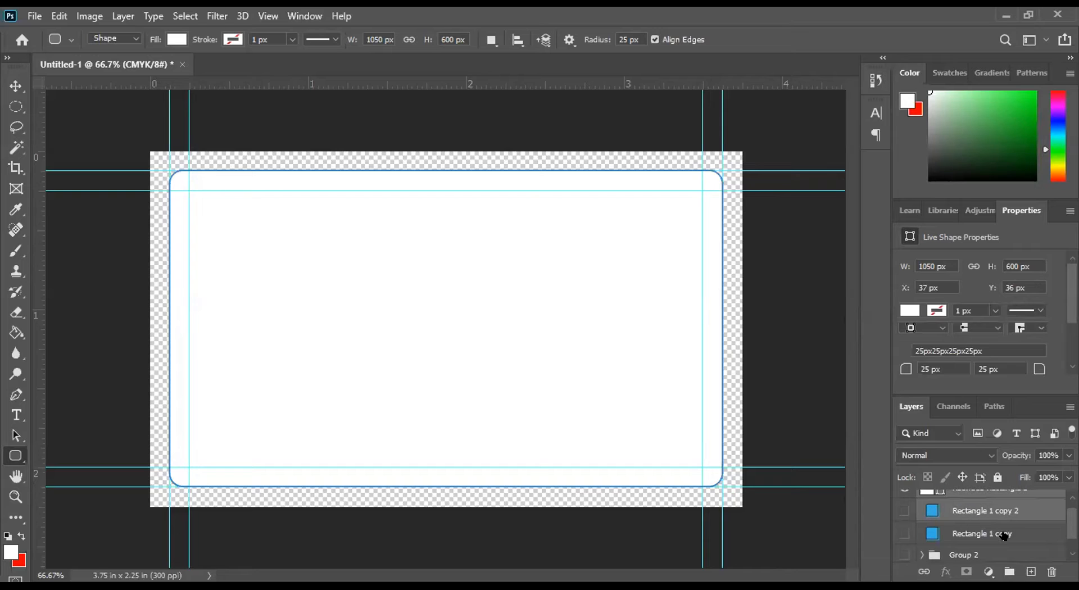
{"action": "left_click", "coordinate": [997, 530]}
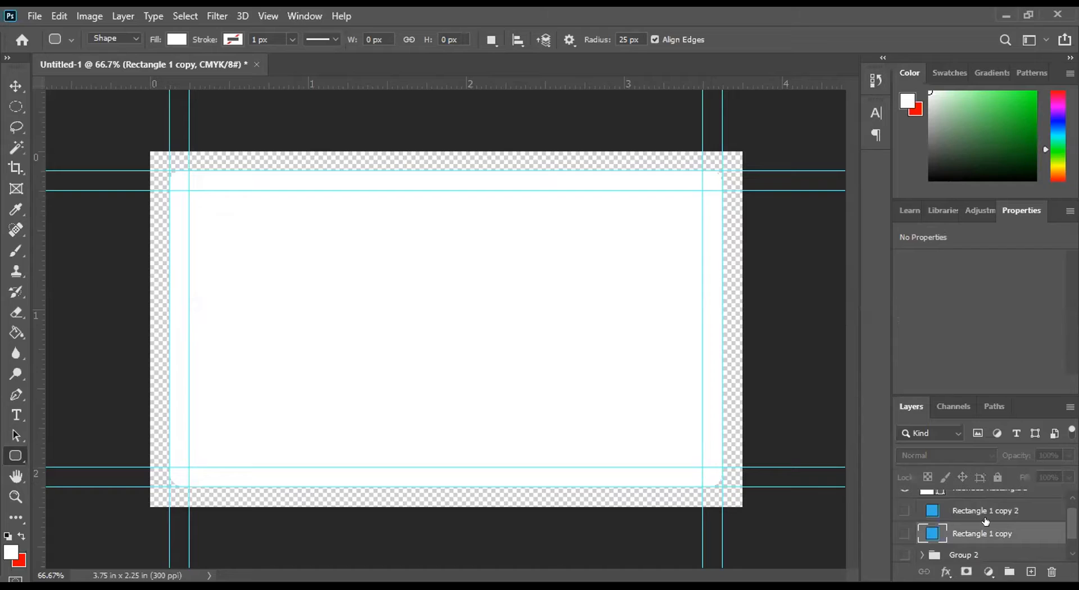
{"action": "left_click", "coordinate": [984, 511], "text": "shift"}
{"action": "scroll", "coordinate": [989, 526], "scroll_direction": "down", "scroll_amount": 1}
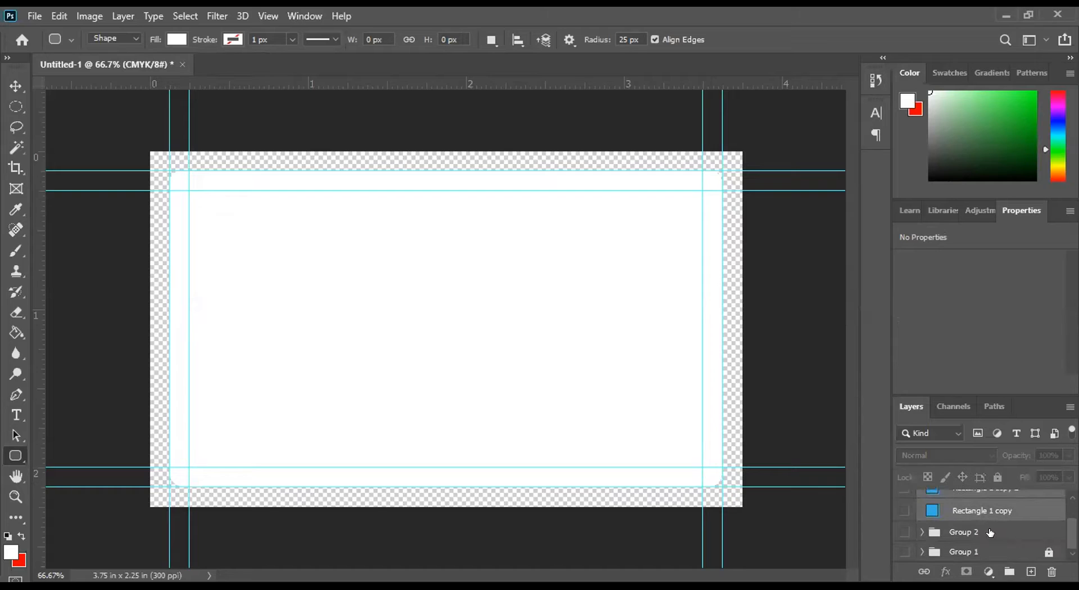
{"action": "left_click", "coordinate": [992, 532], "text": "shift"}
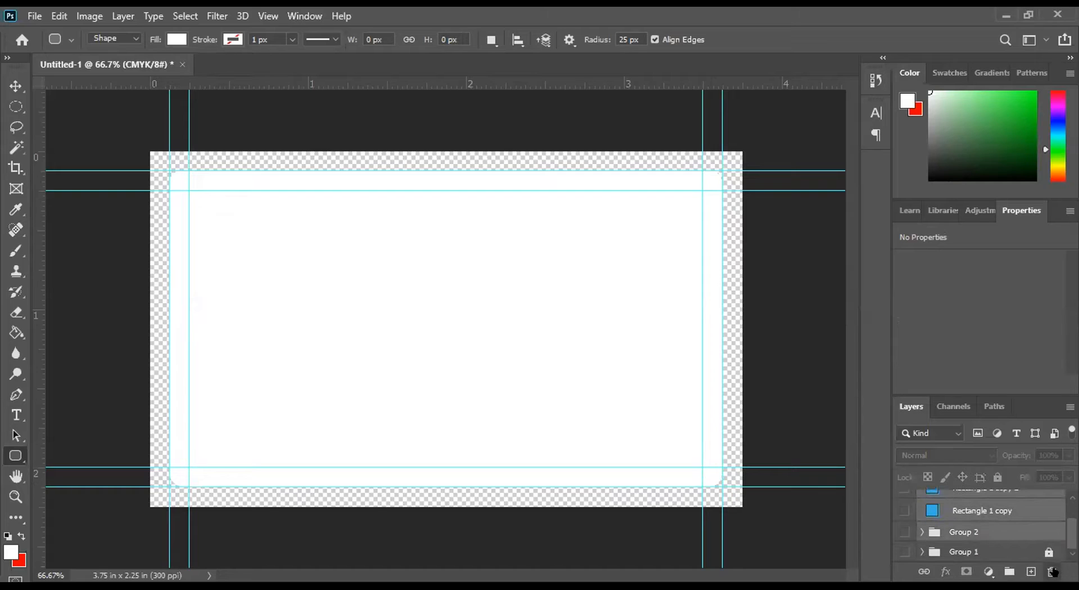
{"action": "key", "text": "Delete"}
{"action": "left_click", "coordinate": [475, 232]}
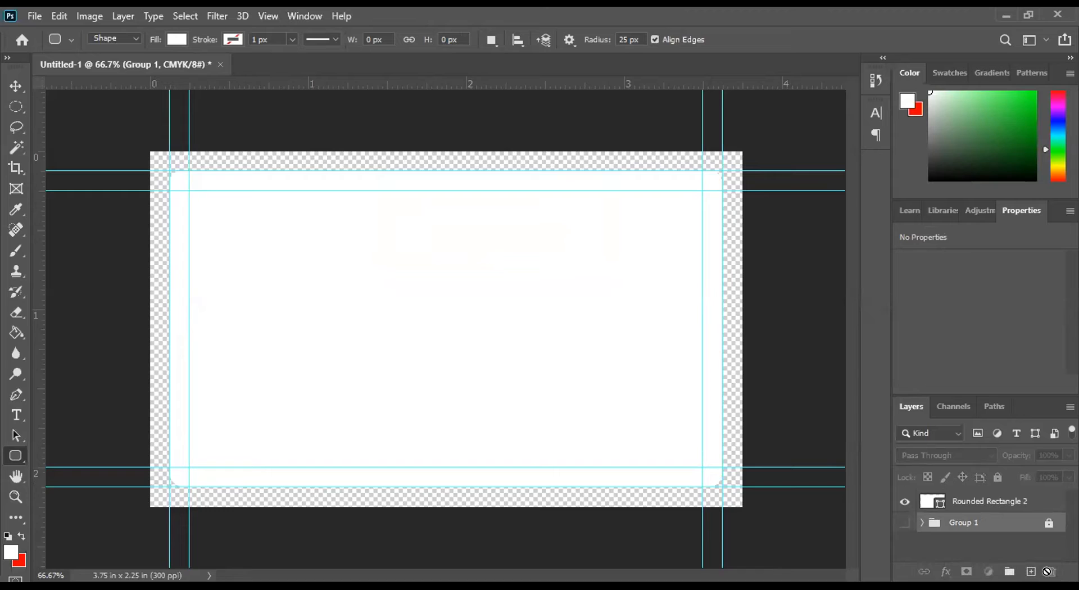
{"action": "left_click", "coordinate": [1049, 523]}
{"action": "left_click_drag", "start_coordinate": [1005, 524], "coordinate": [1052, 571]}
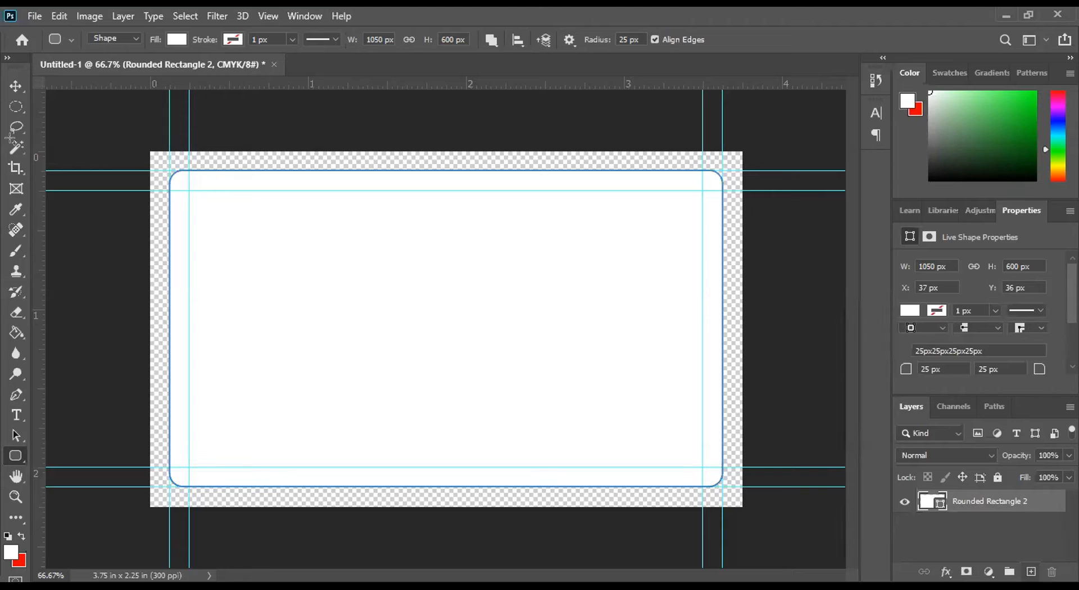
Step: Draw a rectangle over the full canvas within the Rounded Rectangle 2 layer and scale it to about 1125 by 673 px
{"action": "right_click", "coordinate": [7, 454]}
{"action": "left_click", "coordinate": [52, 451]}
{"action": "left_click_drag", "start_coordinate": [145, 146], "coordinate": [741, 501]}
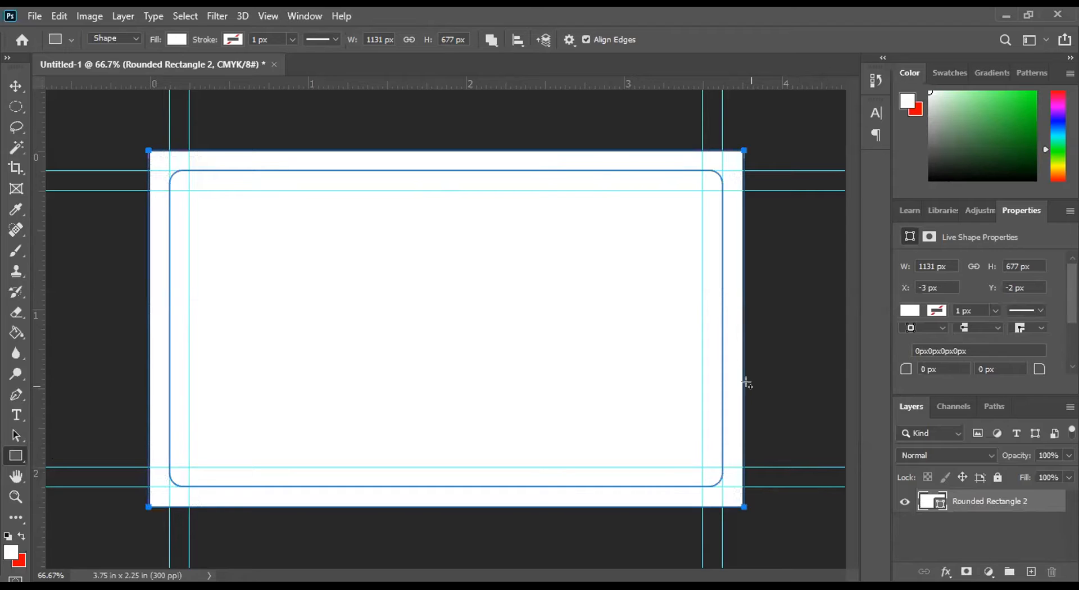
{"action": "key", "text": "ctrl+t"}
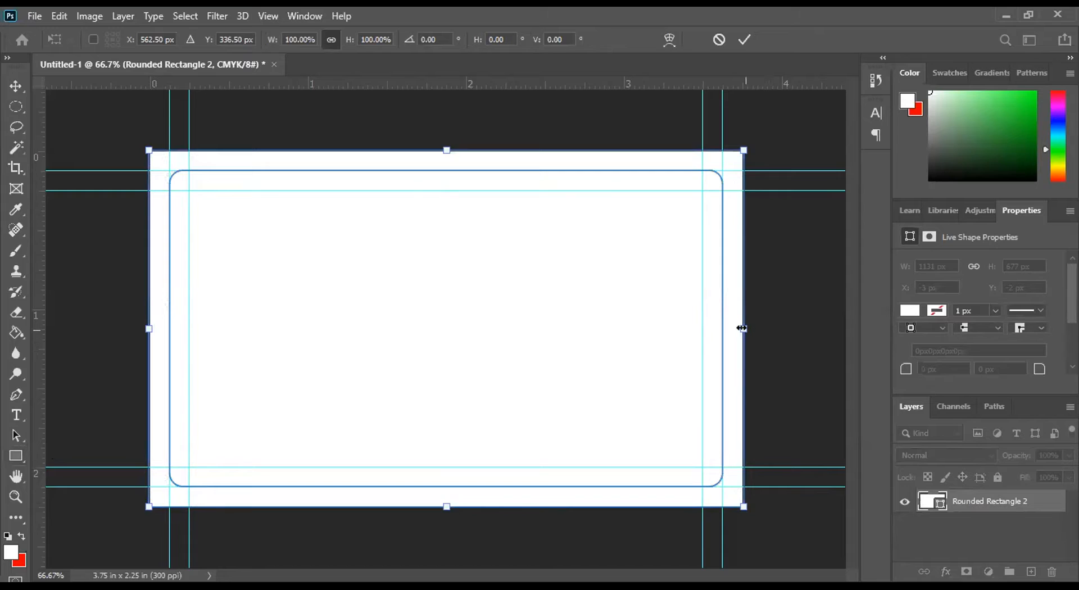
{"action": "left_click_drag", "start_coordinate": [742, 328], "coordinate": [739, 329]}
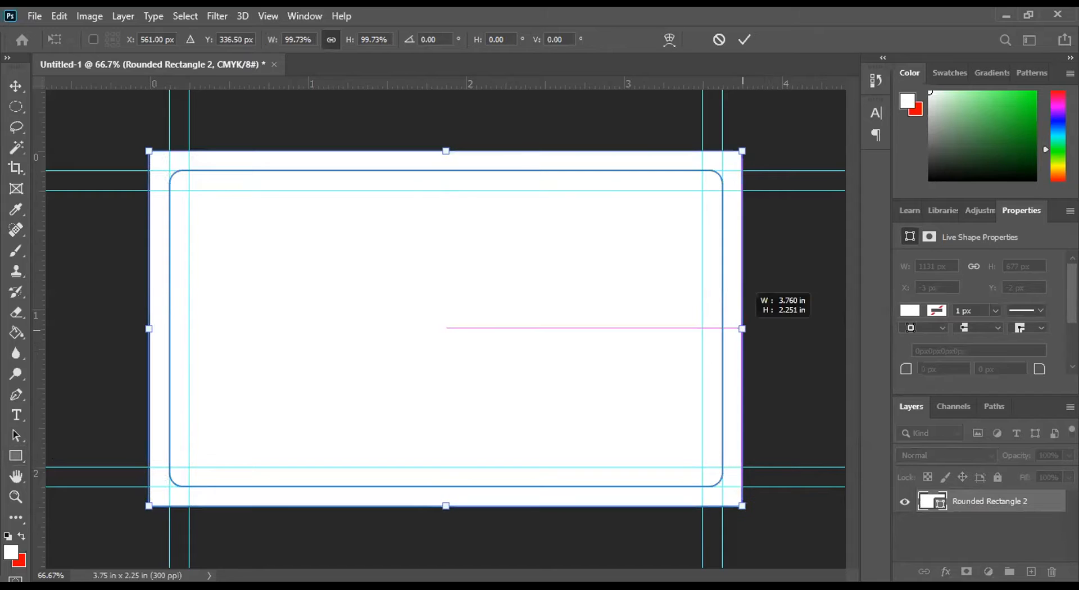
{"action": "left_click_drag", "start_coordinate": [148, 329], "coordinate": [150, 328]}
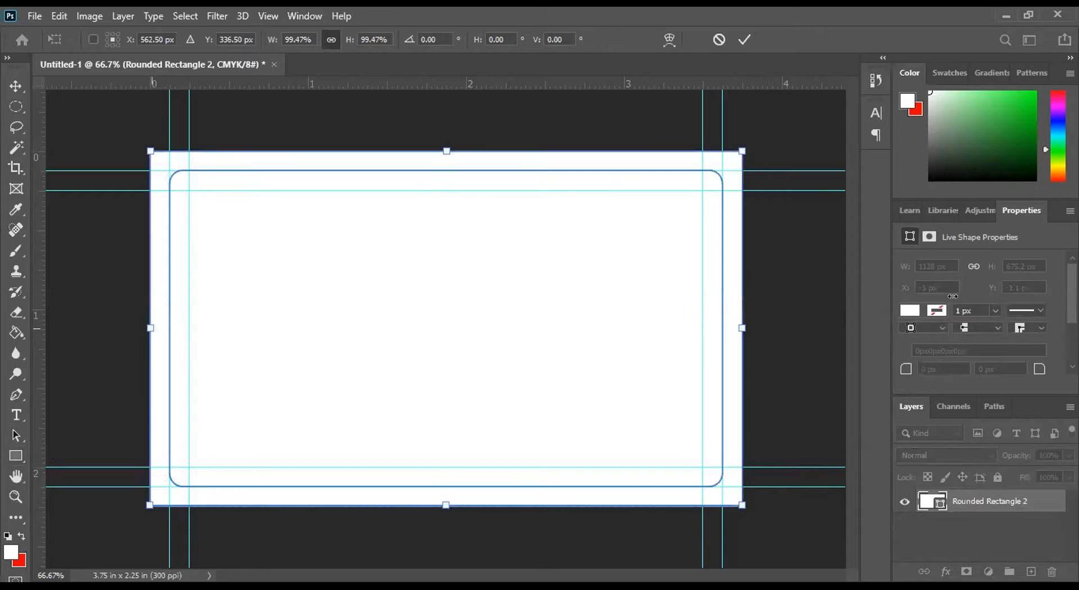
{"action": "left_click", "coordinate": [745, 39]}
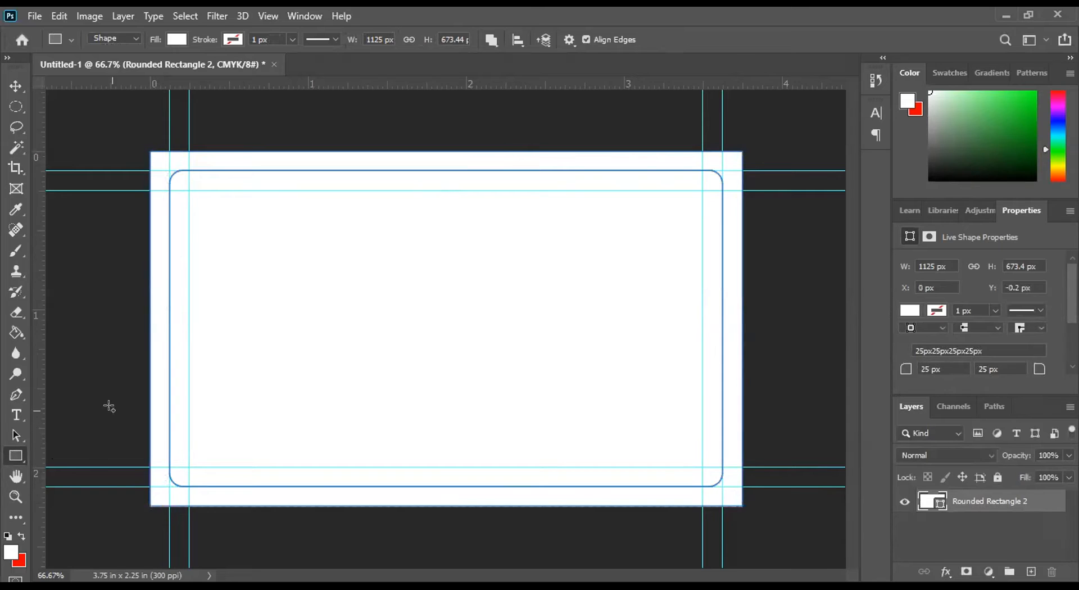
Step: Draw a white rectangle of about 1129 by 677 px over the full canvas, with the shape mode set to New Layer
{"action": "left_click", "coordinate": [491, 41]}
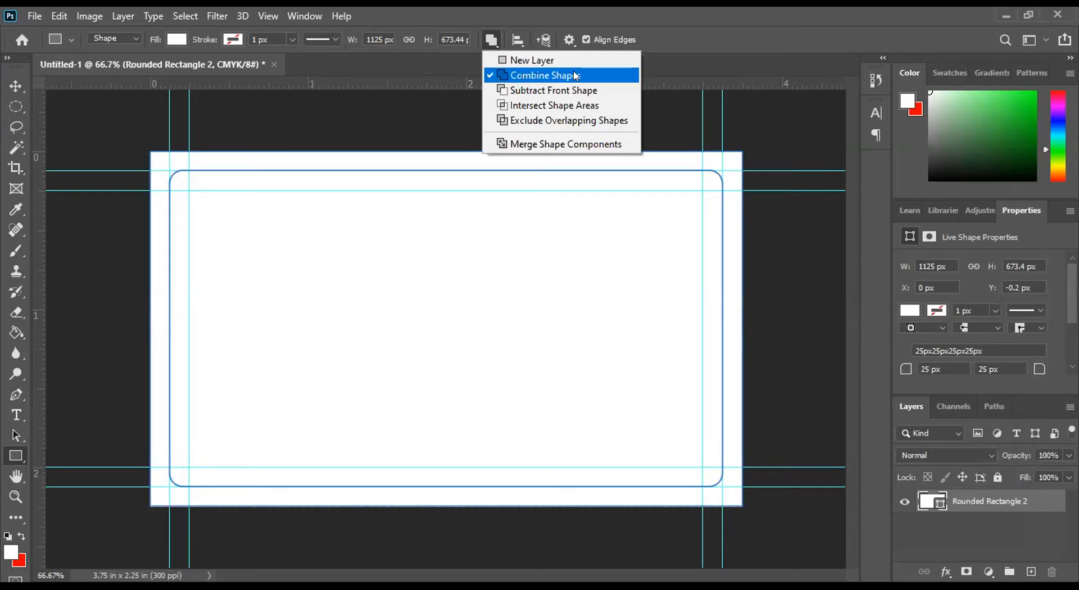
{"action": "left_click", "coordinate": [547, 60]}
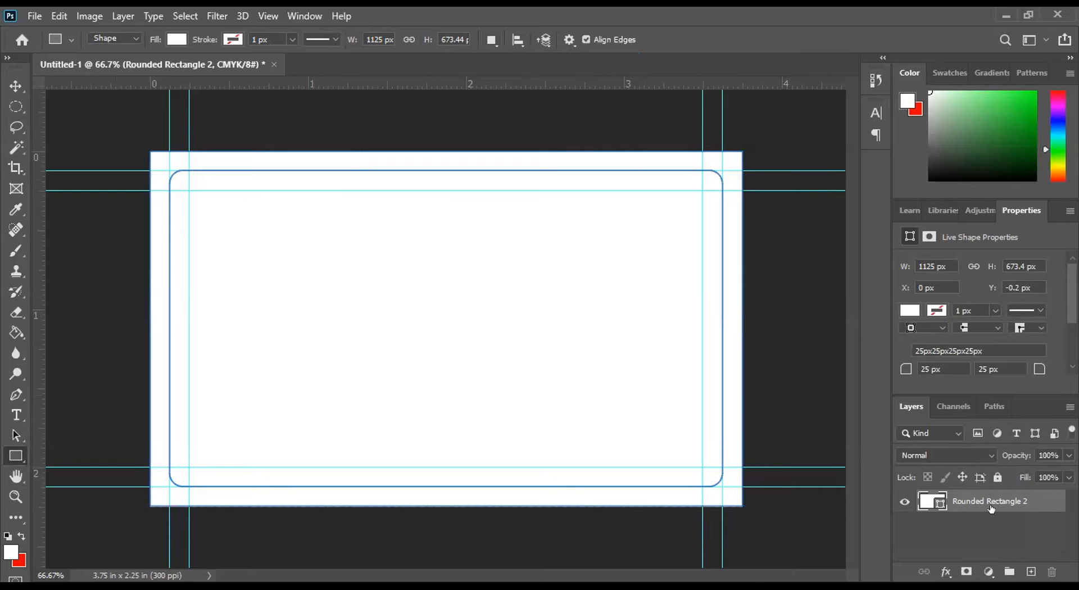
{"action": "right_click", "coordinate": [16, 454]}
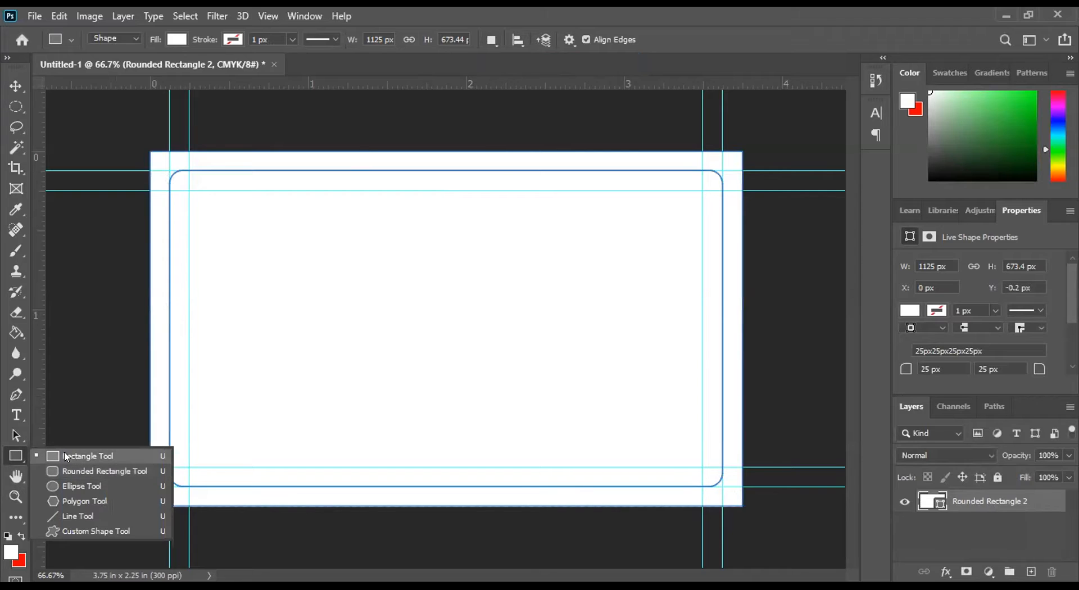
{"action": "left_click", "coordinate": [66, 457]}
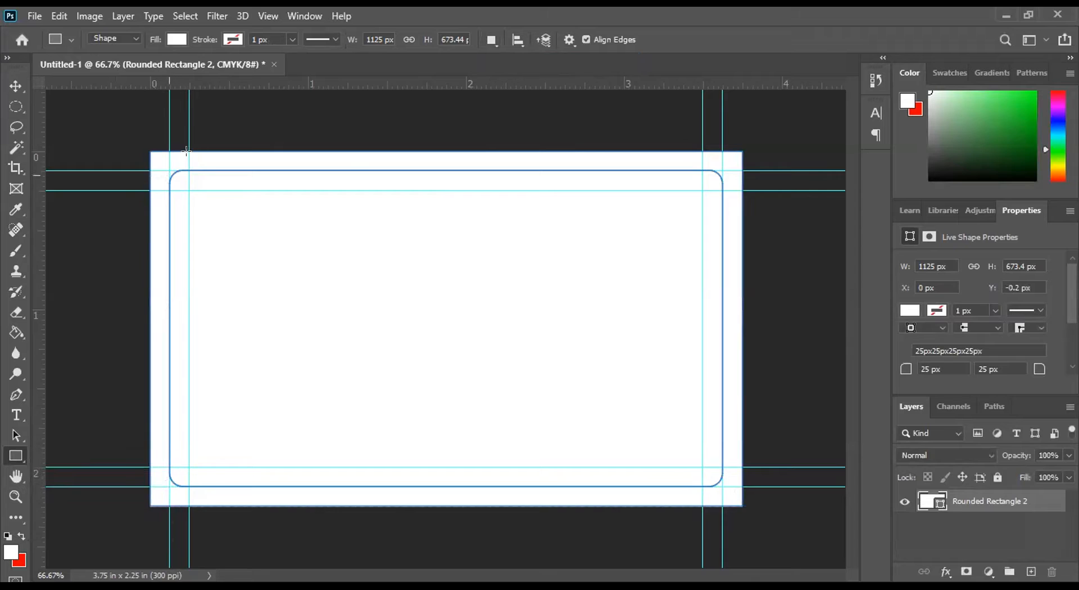
{"action": "left_click_drag", "start_coordinate": [170, 170], "coordinate": [745, 495]}
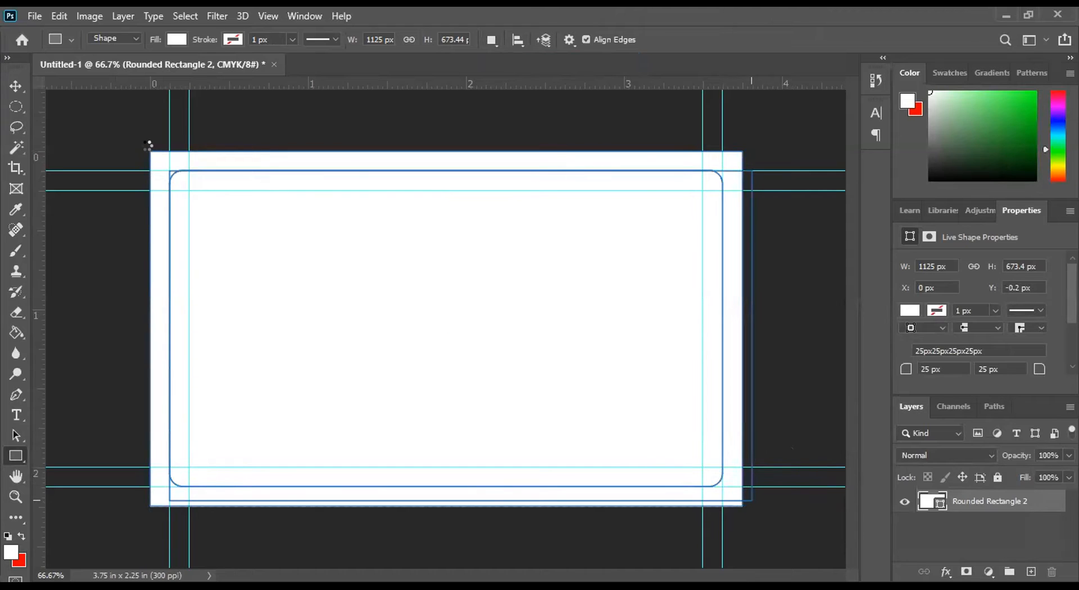
{"action": "key", "text": "ctrl+z"}
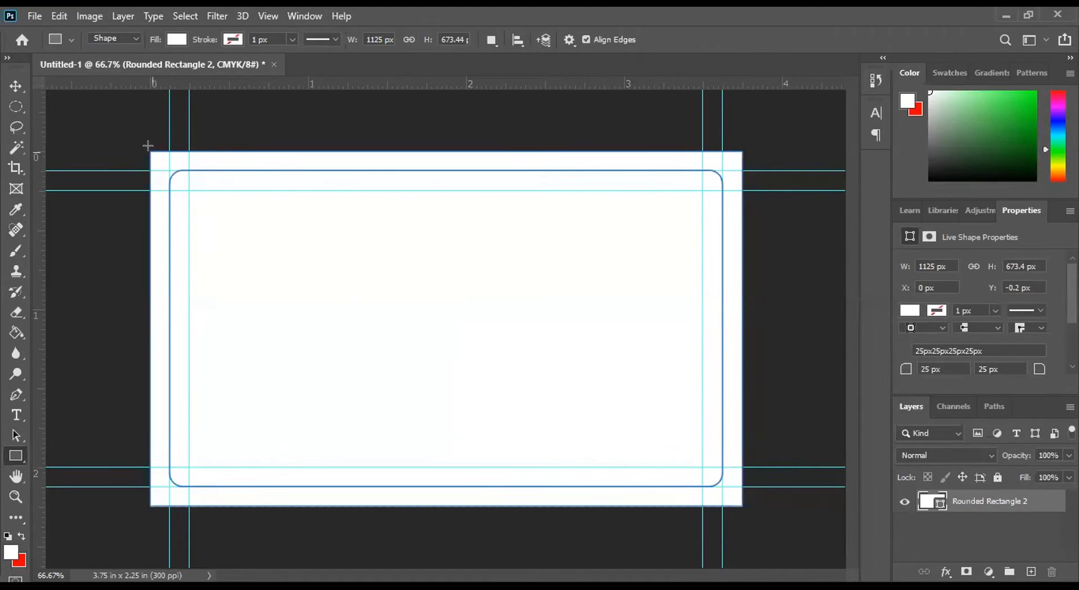
{"action": "left_click_drag", "start_coordinate": [146, 145], "coordinate": [732, 488]}
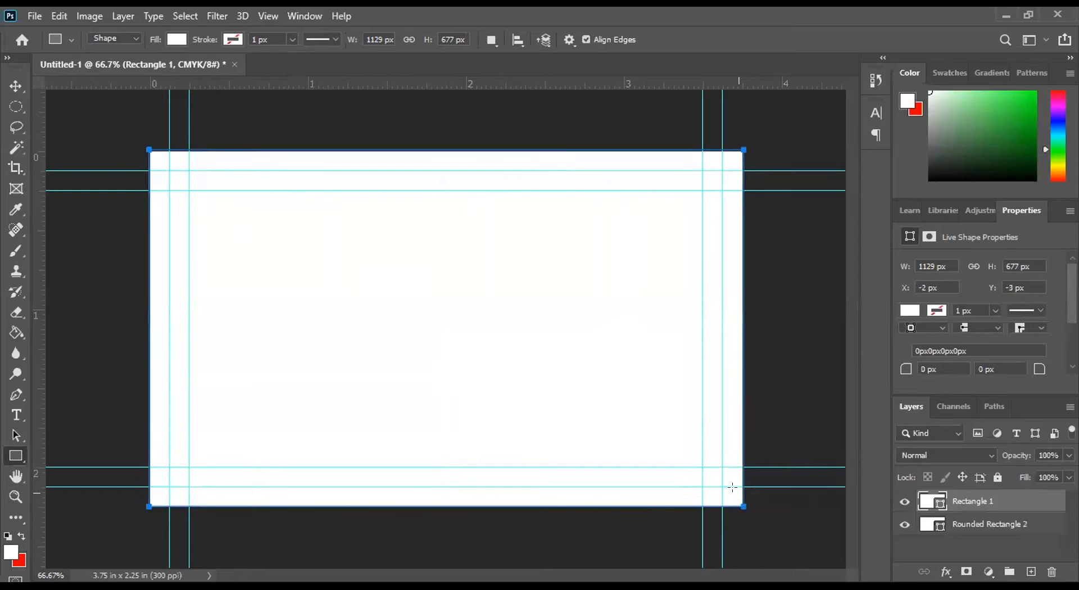
Step: Delete the Rounded Rectangle 2 layer and duplicate the Rectangle 1 layer
{"action": "left_click", "coordinate": [993, 525]}
{"action": "left_click_drag", "start_coordinate": [1020, 522], "coordinate": [1051, 571]}
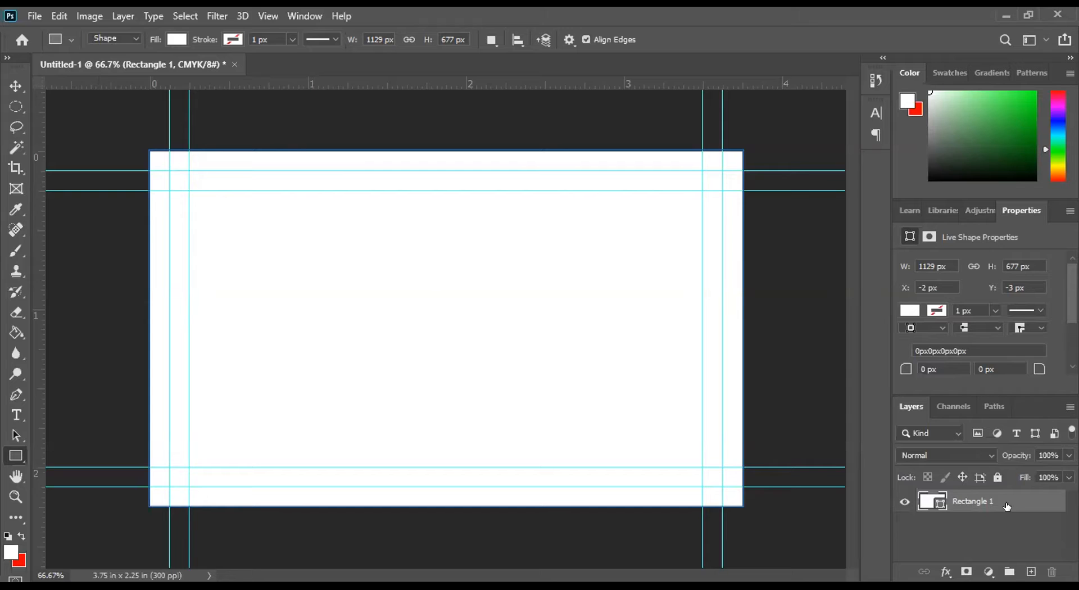
{"action": "key", "text": "ctrl+j"}
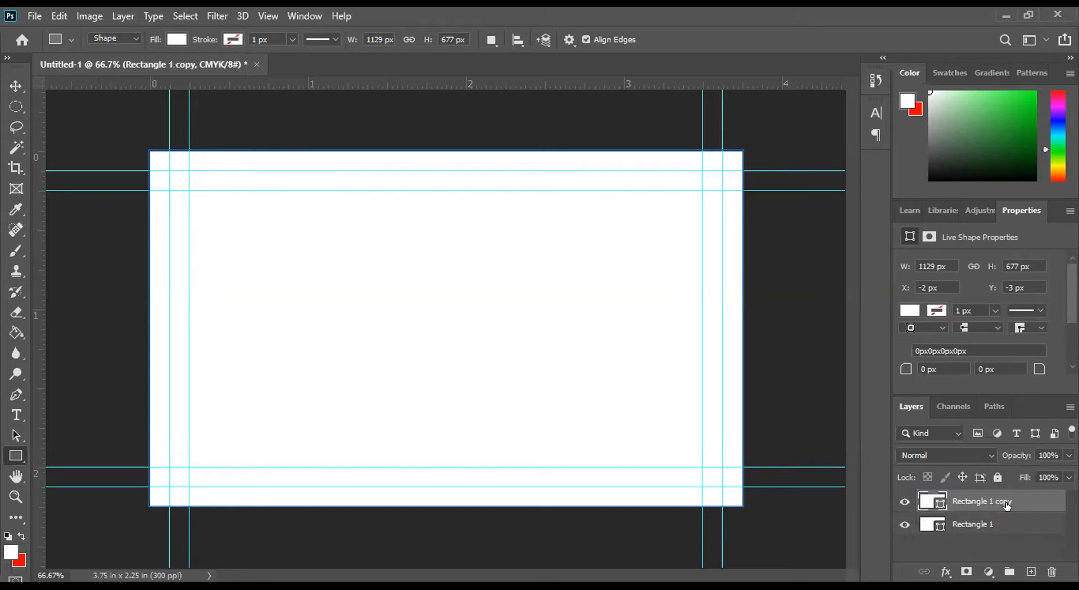
Step: Create a new group above Rectangle 1 and move the Rectangle 1 layer into it
{"action": "left_click", "coordinate": [974, 521]}
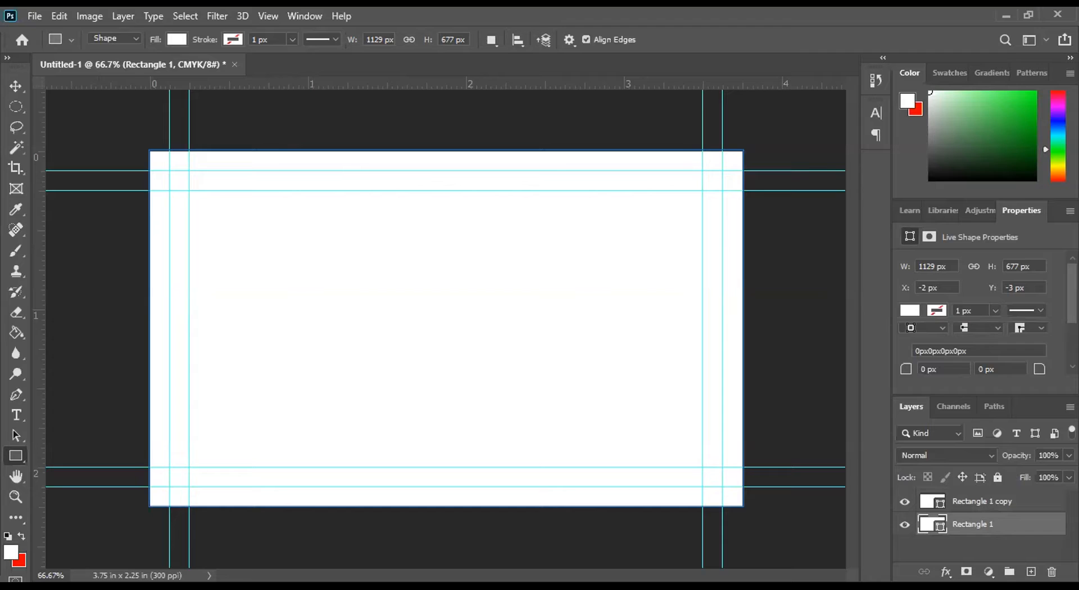
{"action": "left_click", "coordinate": [1009, 572]}
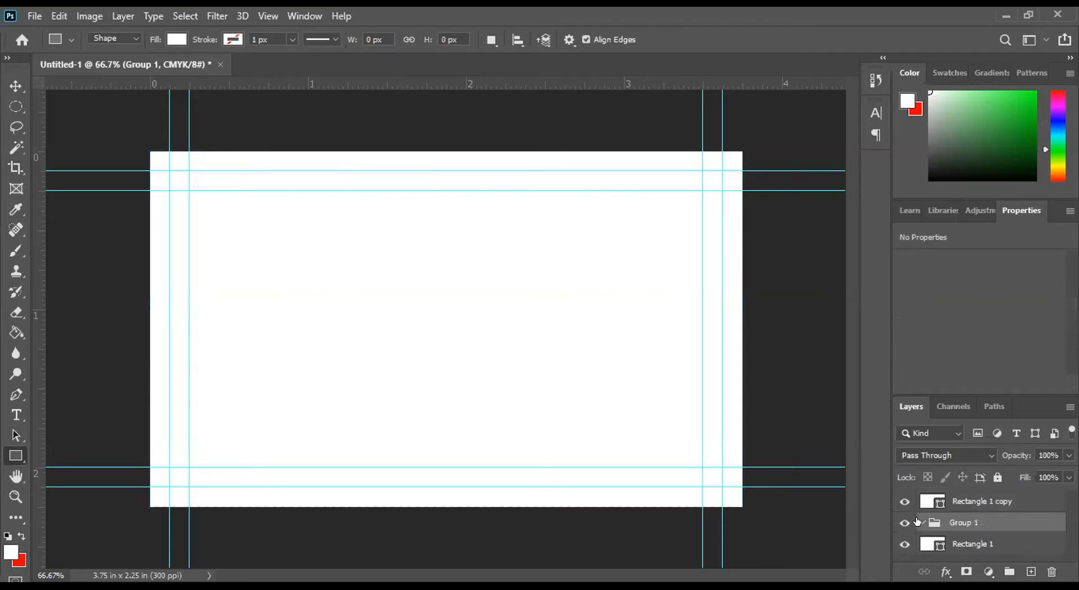
{"action": "key", "text": "ctrl+z"}
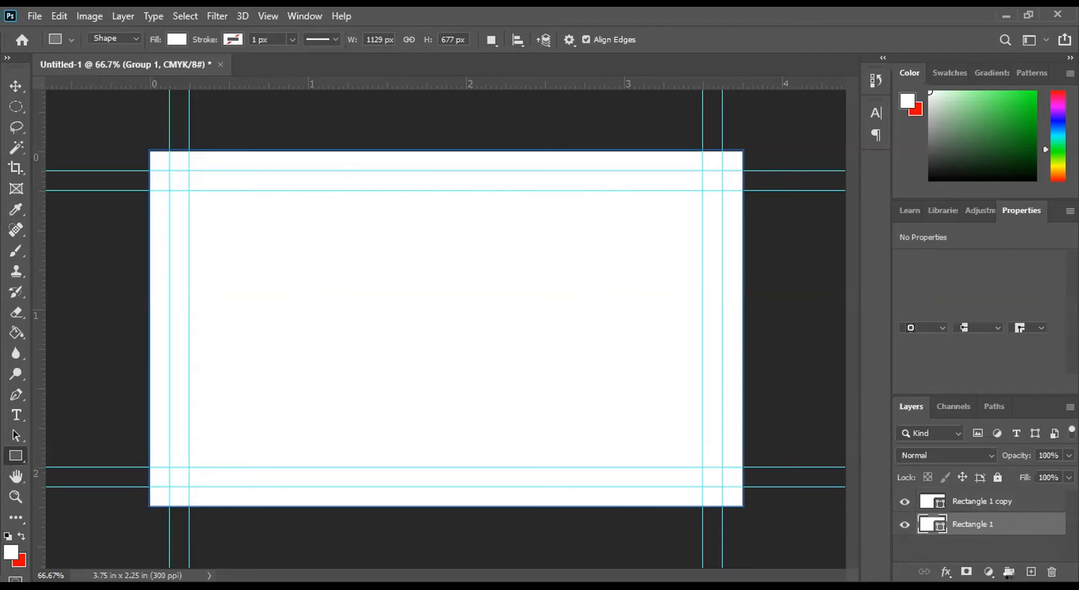
{"action": "left_click", "coordinate": [1009, 571]}
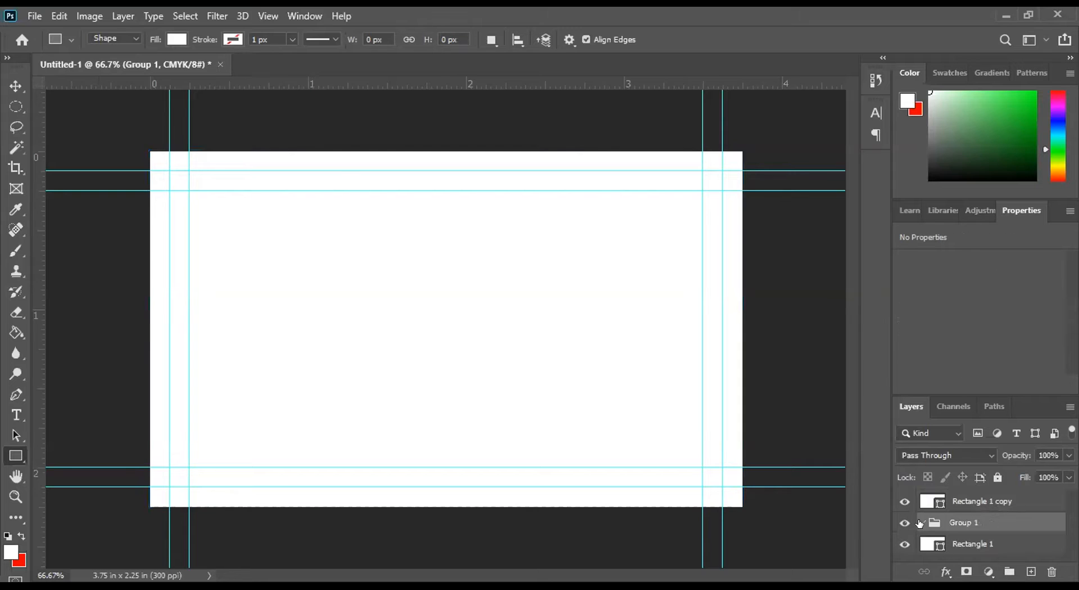
{"action": "left_click_drag", "start_coordinate": [957, 545], "coordinate": [919, 524]}
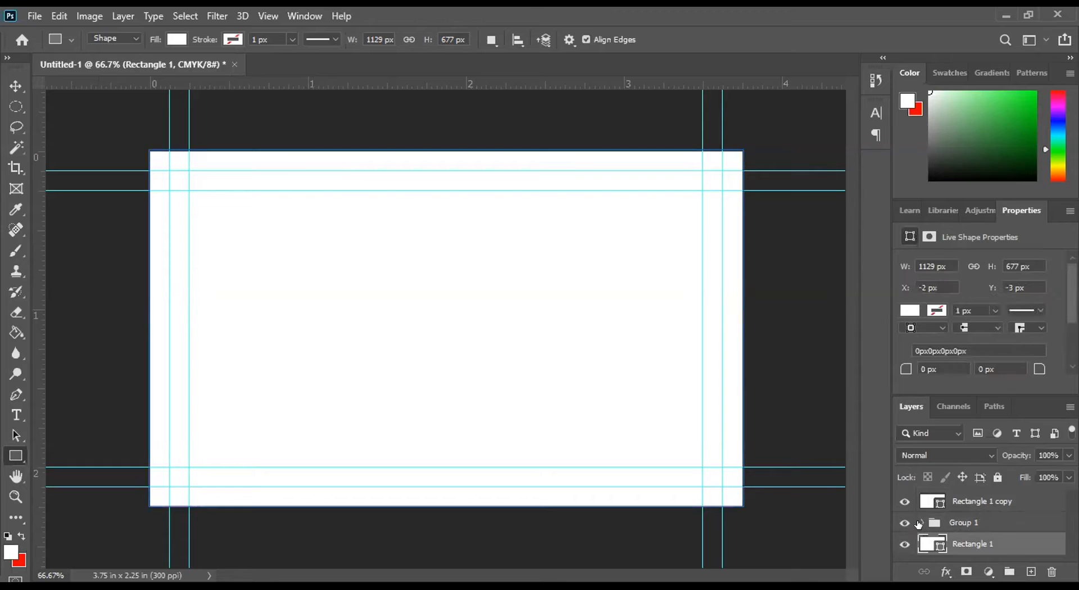
{"action": "left_click", "coordinate": [923, 525]}
{"action": "left_click_drag", "start_coordinate": [974, 543], "coordinate": [970, 524]}
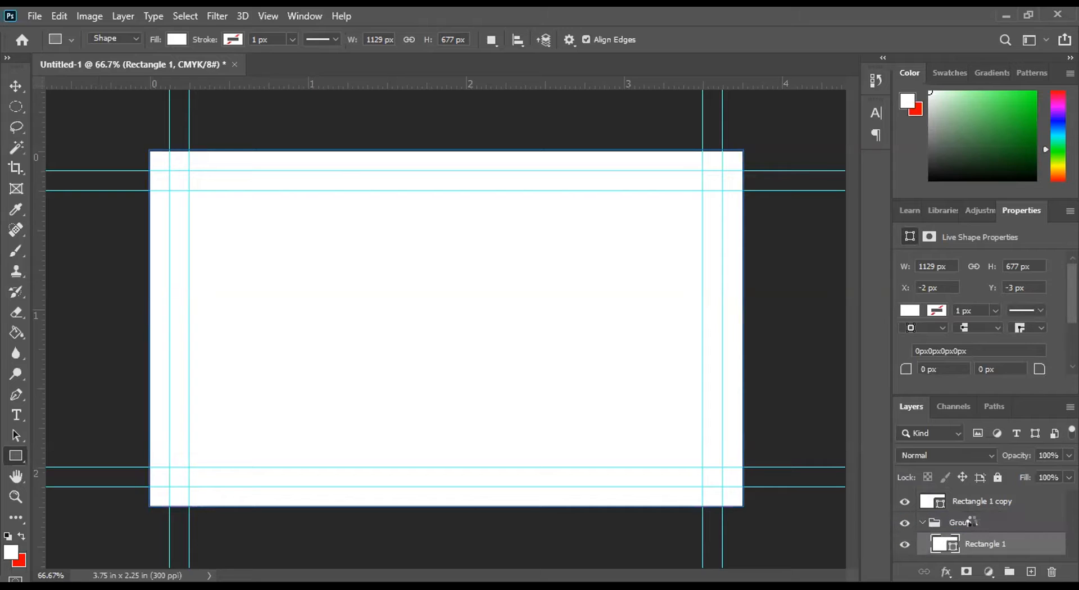
Step: Rename the group BG, collapse and lock it, and select the Rectangle 1 copy layer
{"action": "double_click", "coordinate": [970, 524]}
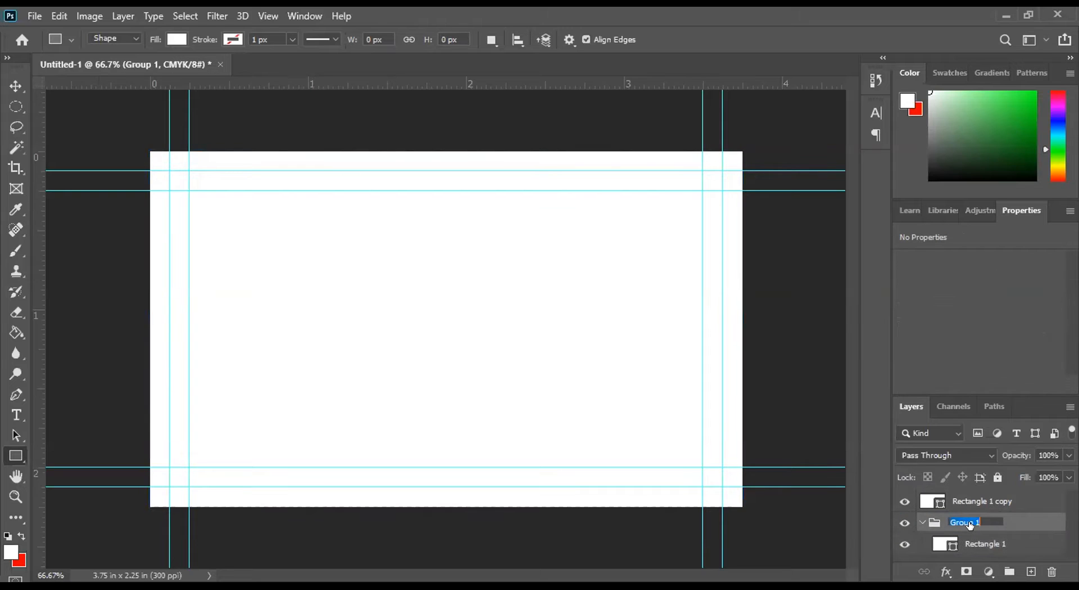
{"action": "type", "text": "BG"}
{"action": "key", "text": "Return"}
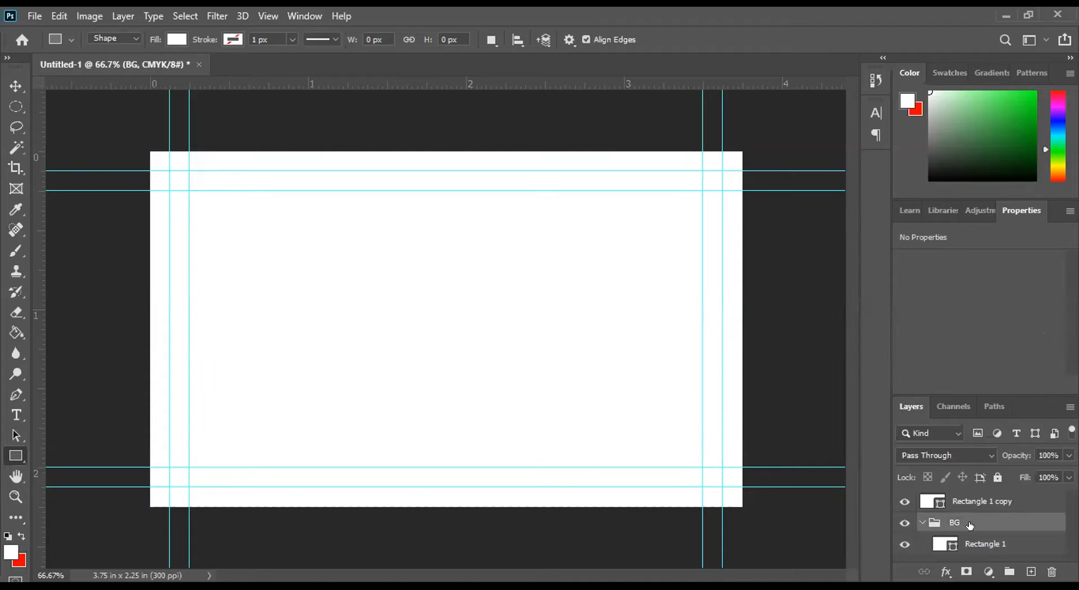
{"action": "left_click", "coordinate": [923, 523]}
{"action": "left_click", "coordinate": [997, 477]}
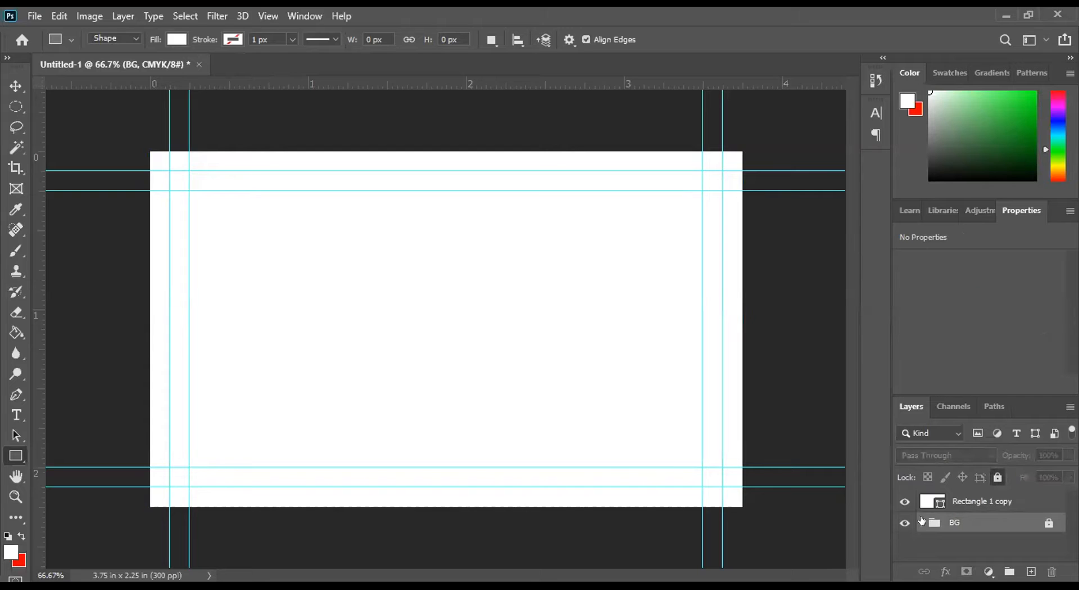
{"action": "left_click", "coordinate": [975, 502]}
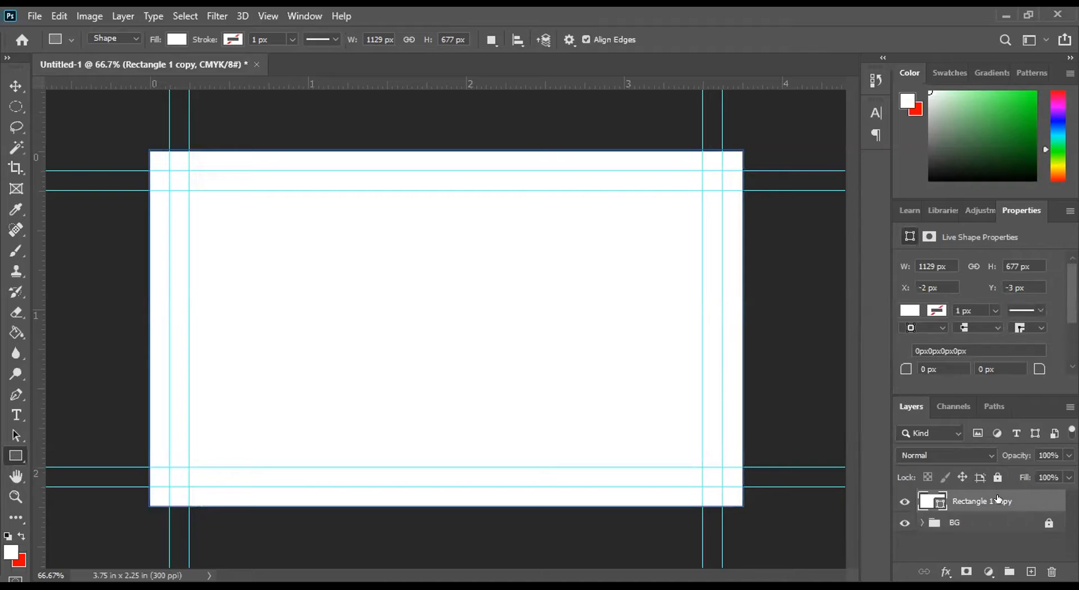
Step: Duplicate the Rectangle 1 copy layer and fill the duplicate with the recently used blue
{"action": "key", "text": "ctrl+j"}
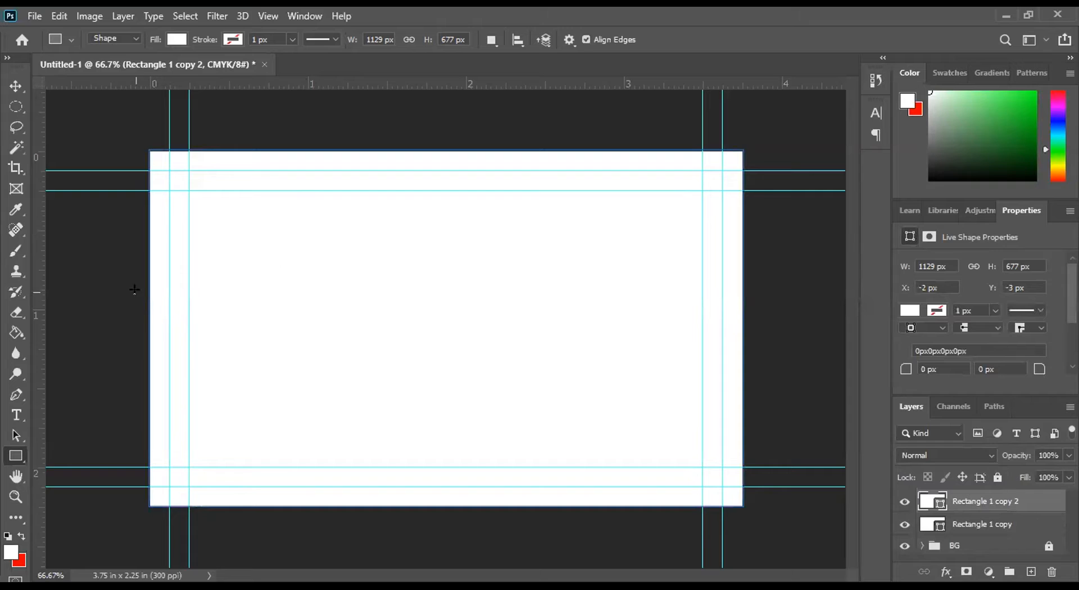
{"action": "left_click", "coordinate": [181, 39]}
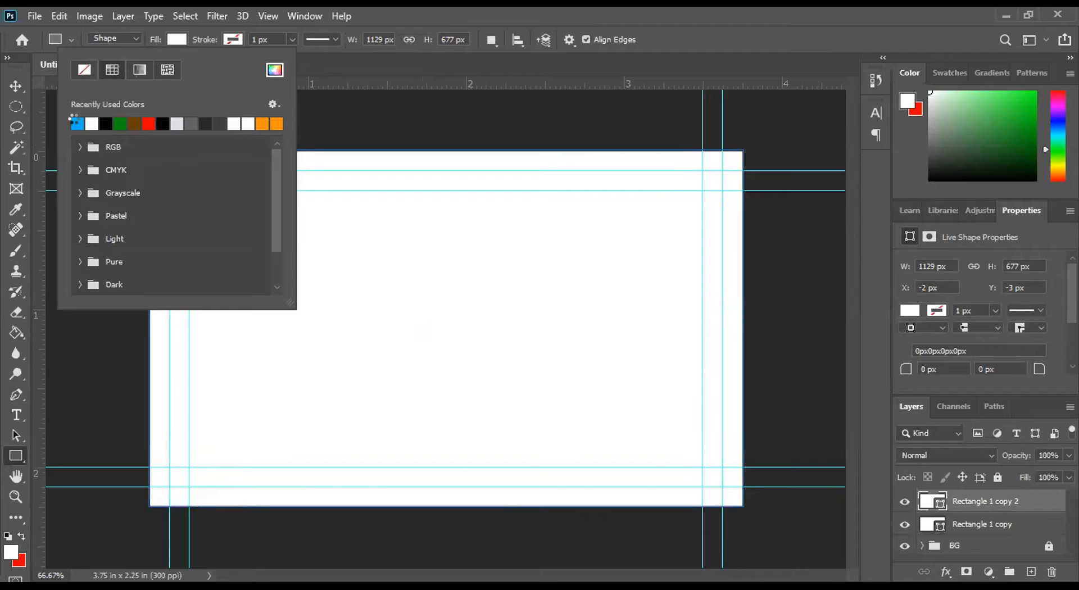
{"action": "left_click", "coordinate": [76, 120]}
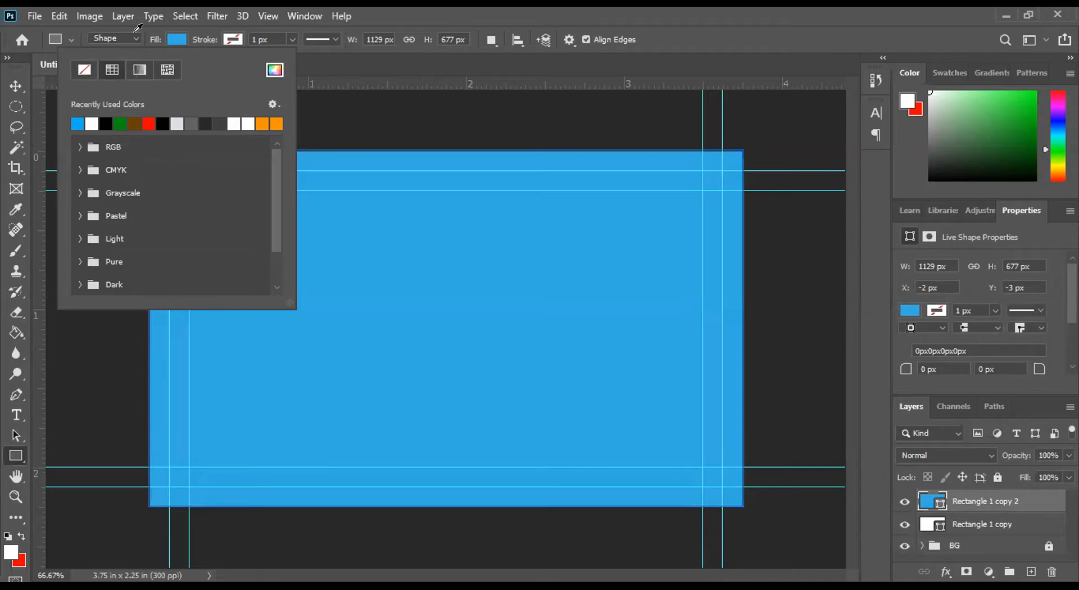
{"action": "left_click", "coordinate": [135, 32]}
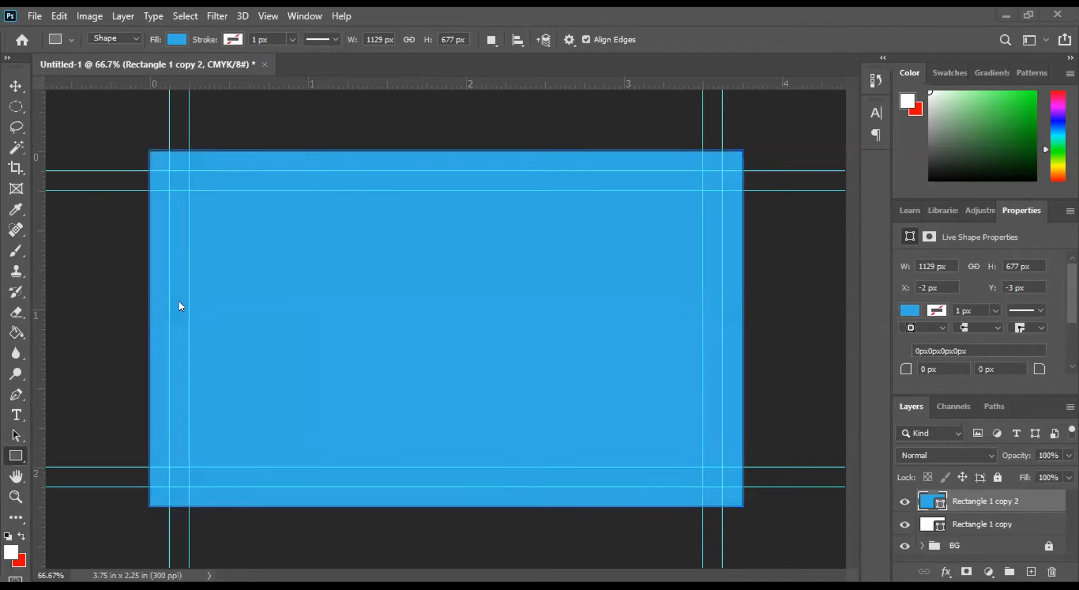
Step: Subtract a 1050 by 600 px rectangle from the blue shape along the outer guides, using Subtract Front Shape
{"action": "right_click", "coordinate": [15, 457]}
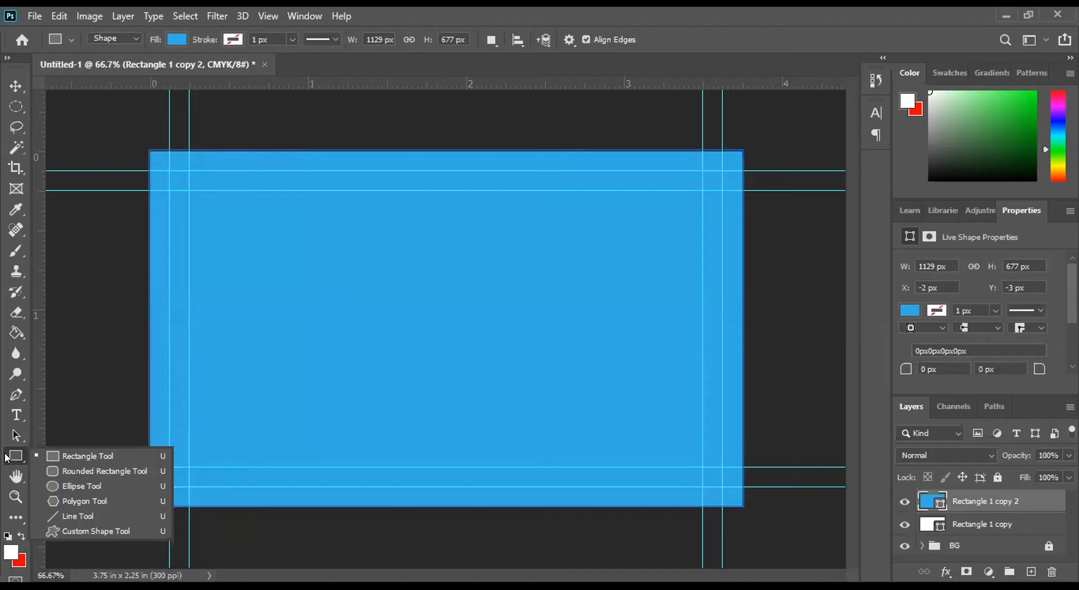
{"action": "left_click", "coordinate": [72, 458]}
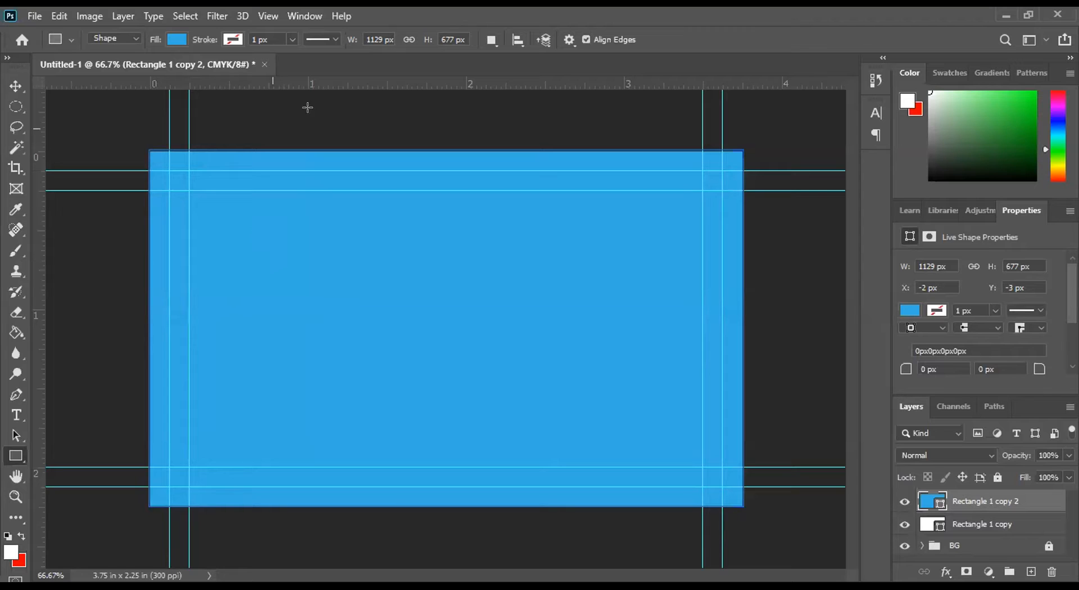
{"action": "left_click", "coordinate": [490, 40]}
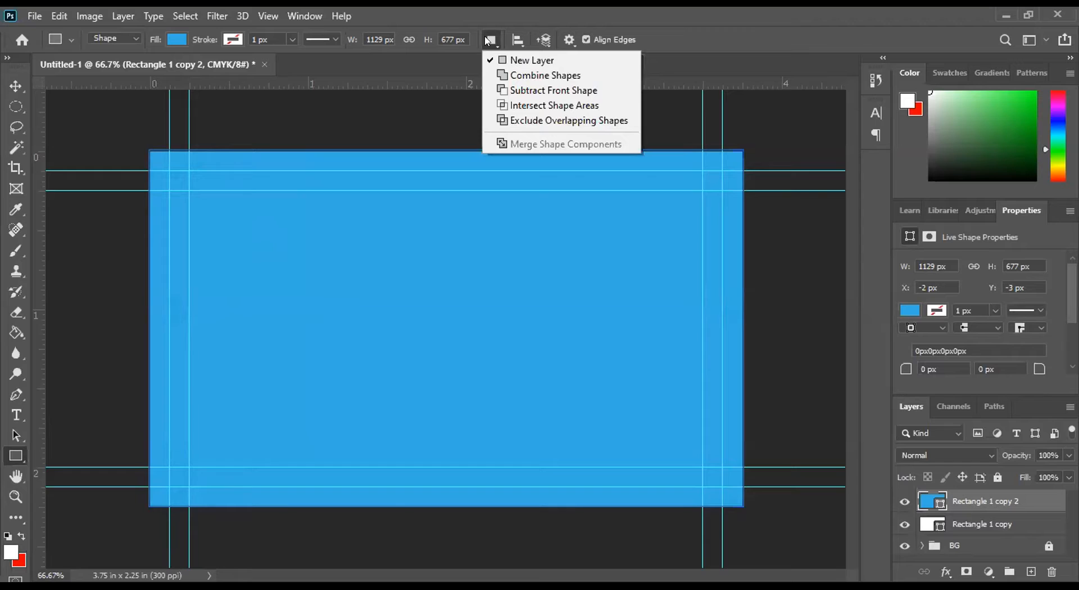
{"action": "left_click", "coordinate": [511, 90]}
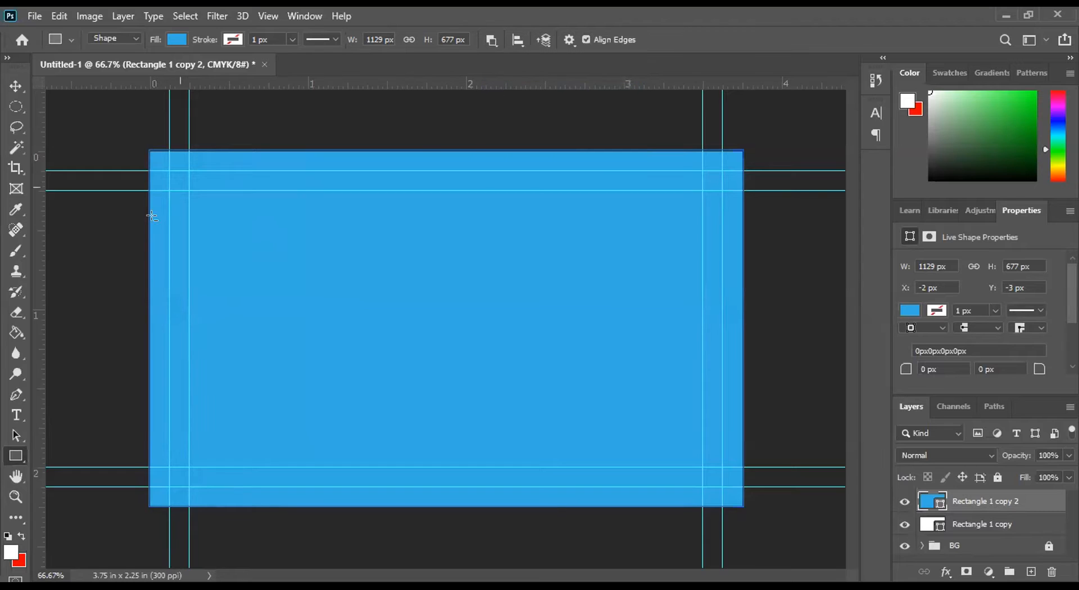
{"action": "left_click_drag", "start_coordinate": [170, 170], "coordinate": [722, 487]}
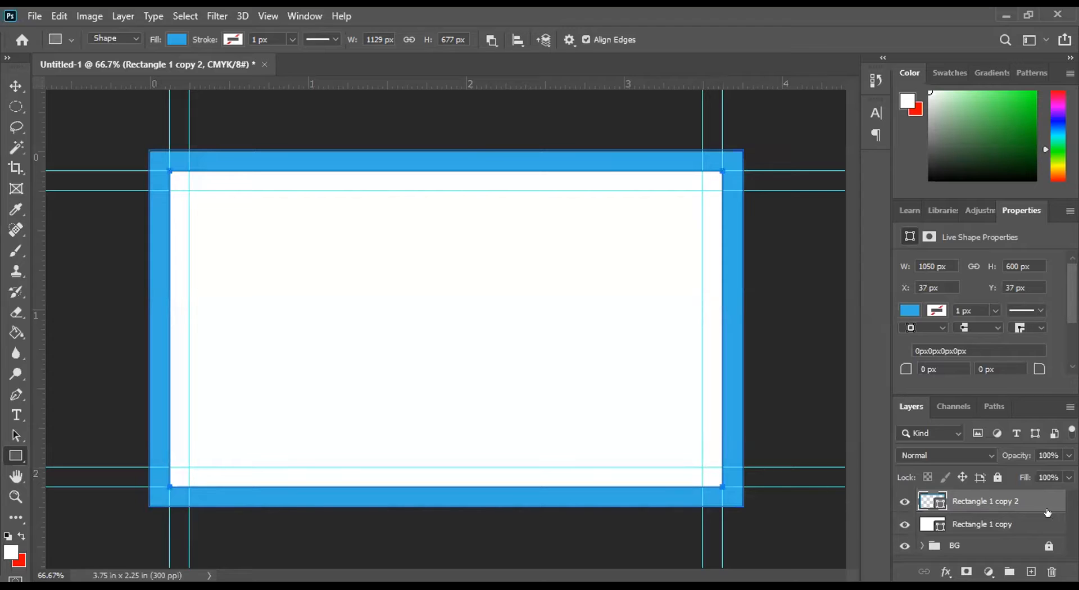
Step: Hide the Rectangle 1 copy 2 layer and fill the Rectangle 1 copy shape with the recently used red
{"action": "left_click", "coordinate": [905, 501]}
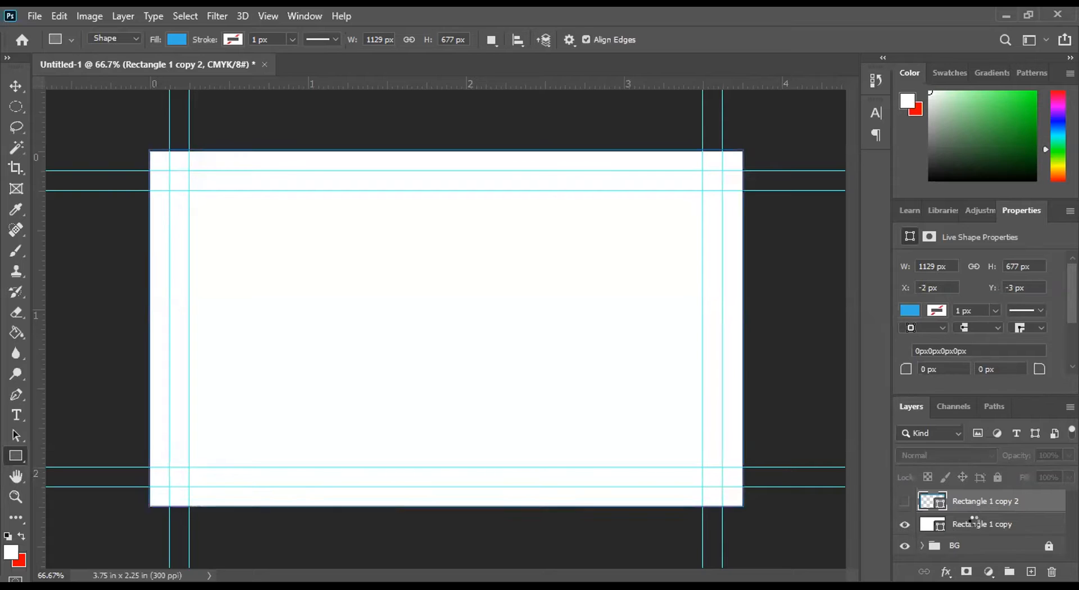
{"action": "left_click", "coordinate": [972, 520]}
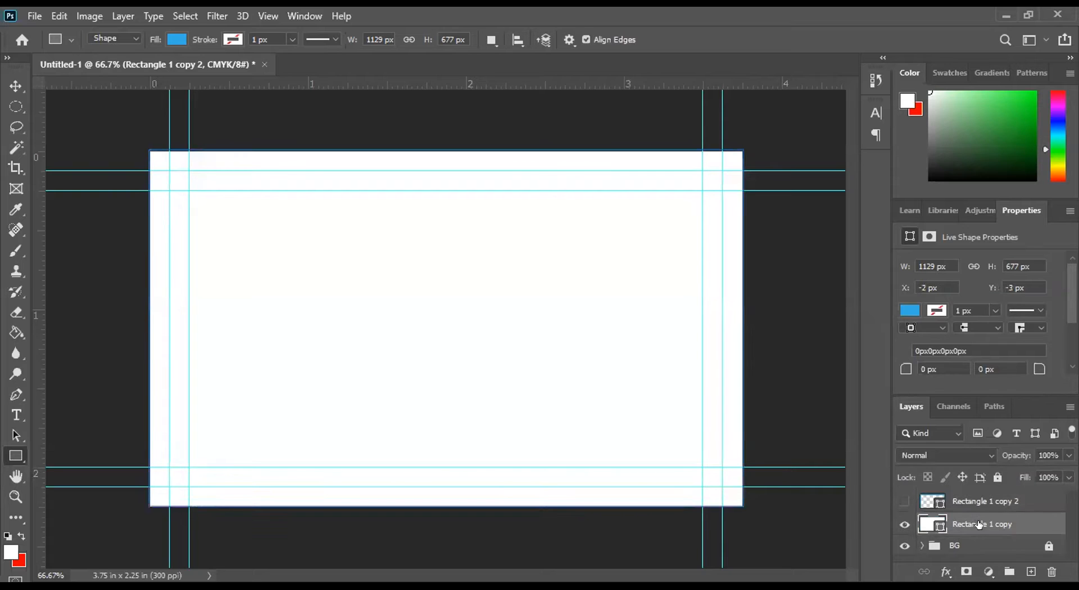
{"action": "left_click", "coordinate": [176, 40]}
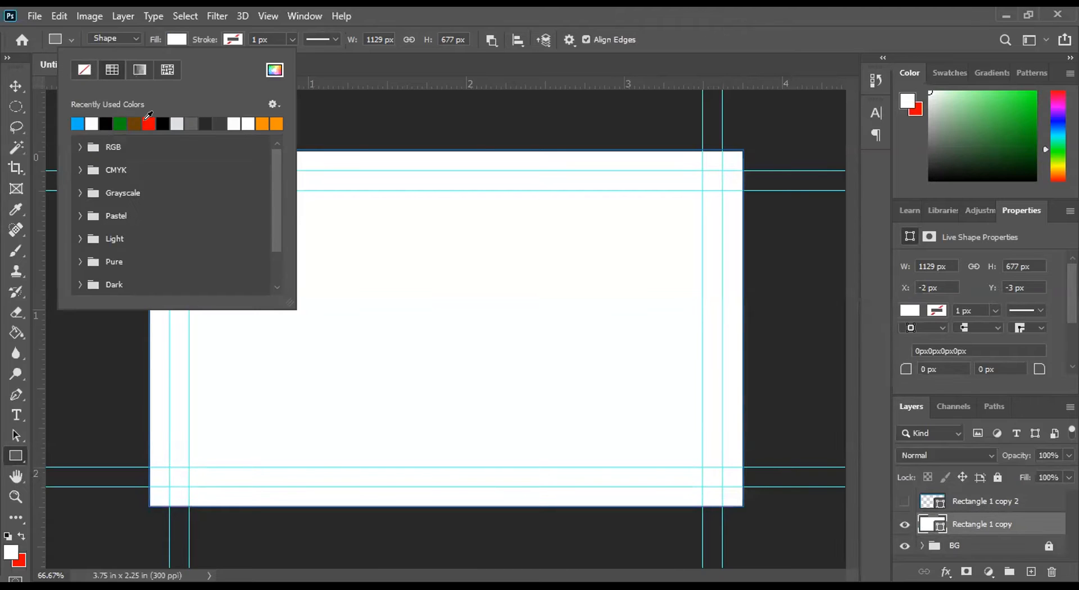
{"action": "left_click", "coordinate": [148, 123]}
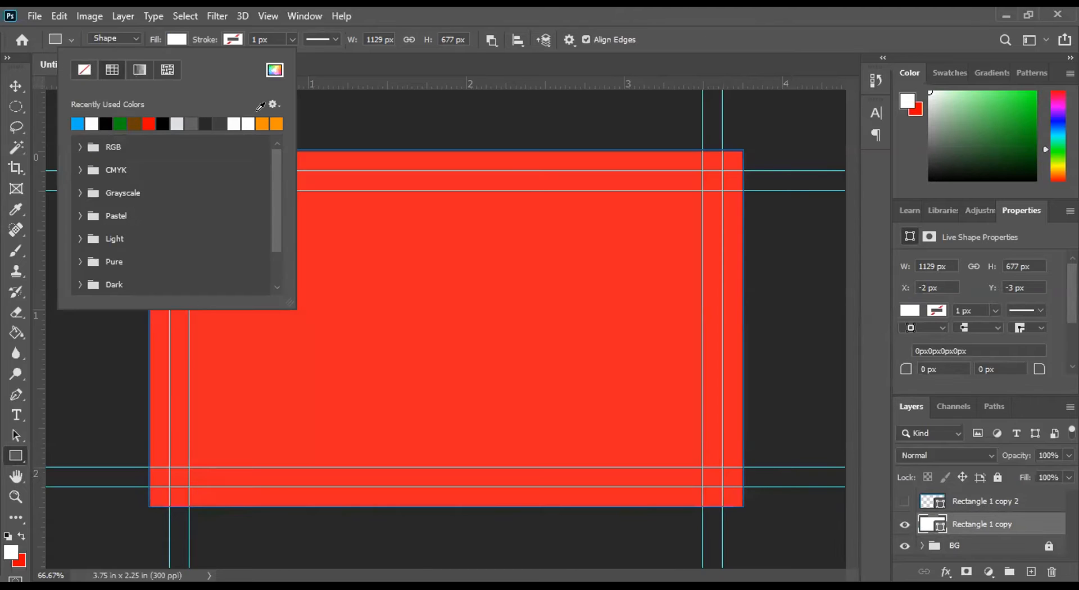
{"action": "left_click", "coordinate": [646, 69]}
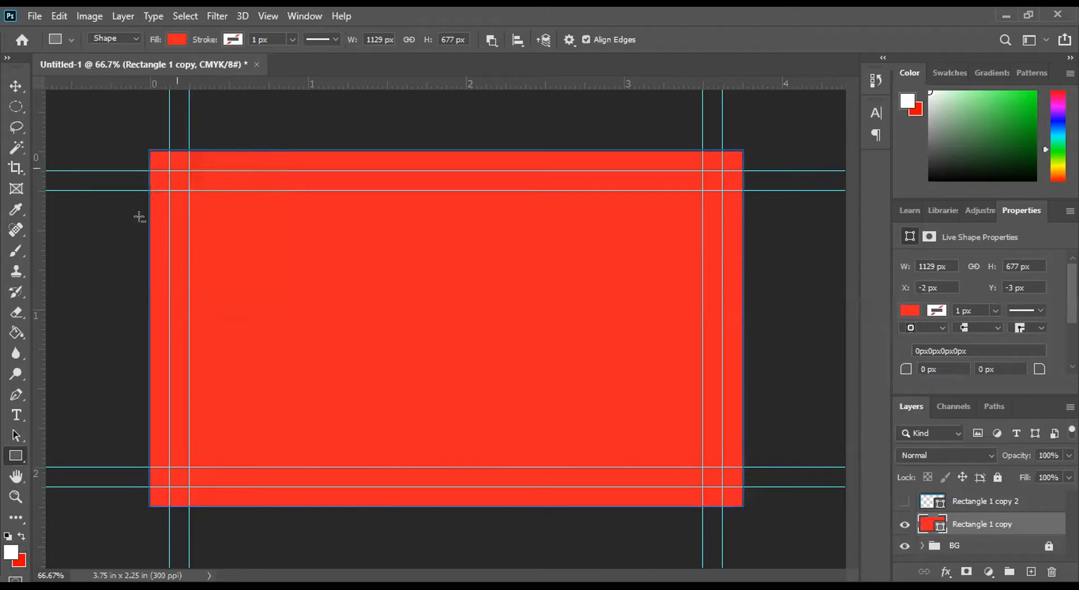
Step: Switch to the Rounded Rectangle tool with the shape mode set to Subtract Front Shape
{"action": "right_click", "coordinate": [18, 455]}
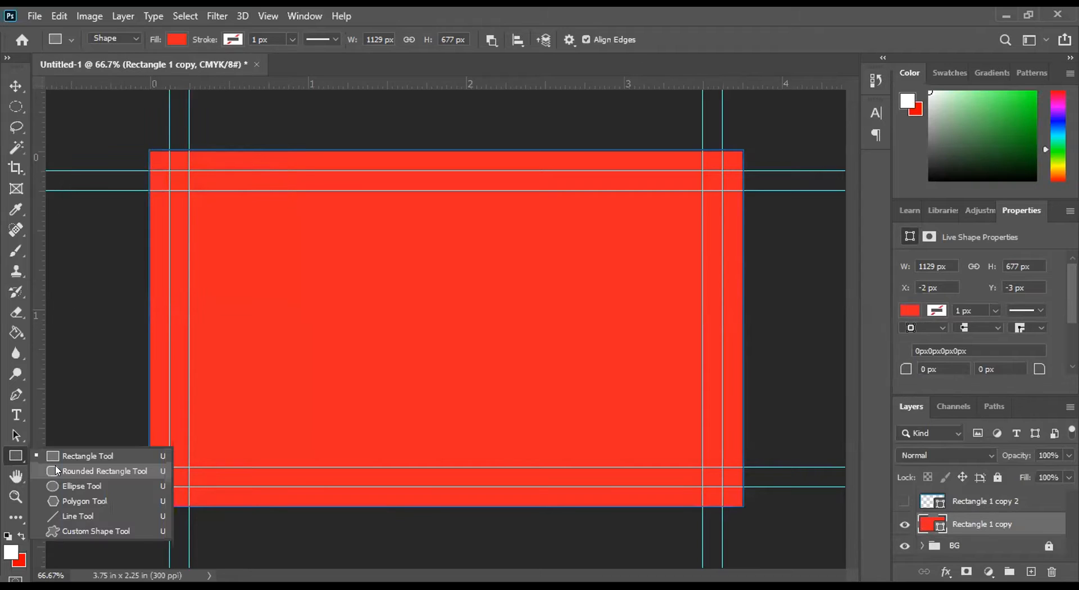
{"action": "left_click", "coordinate": [58, 471]}
{"action": "left_click", "coordinate": [495, 40]}
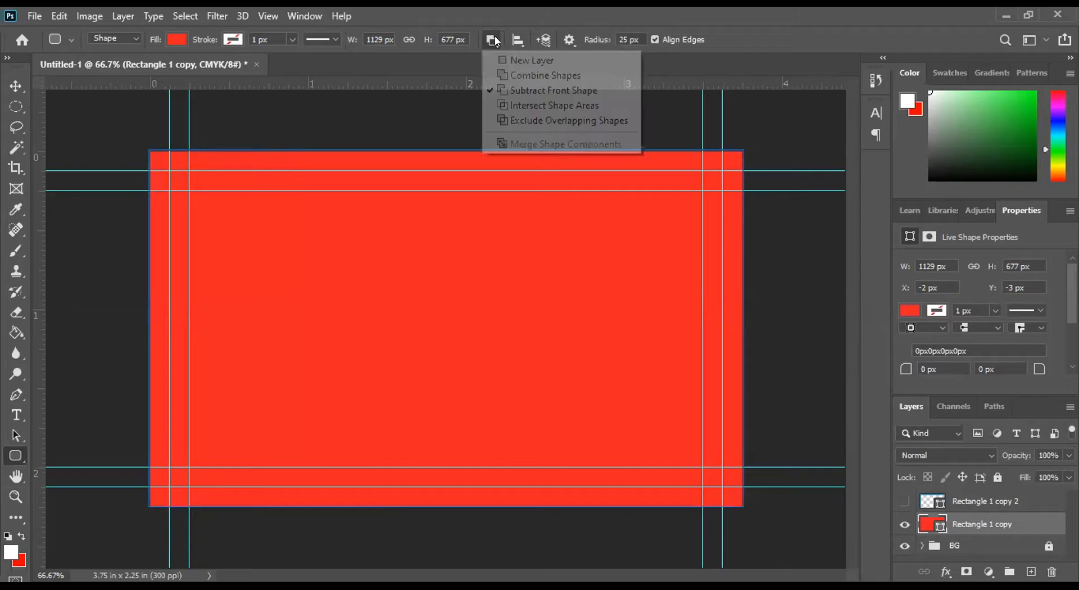
{"action": "left_click", "coordinate": [511, 91]}
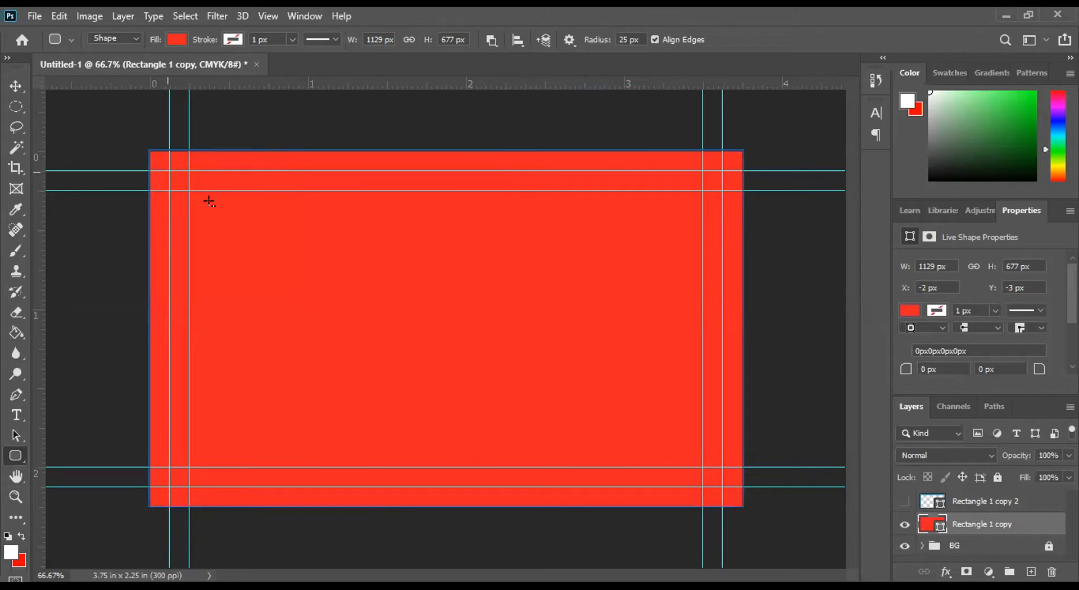
{"action": "left_click_drag", "start_coordinate": [169, 171], "coordinate": [409, 311]}
{"action": "mouse_move", "coordinate": [323, 220]}
{"action": "left_mouse_down"}
{"action": "mouse_move", "coordinate": [301, 194]}
{"action": "mouse_move", "coordinate": [253, 200]}
{"action": "mouse_move", "coordinate": [236, 216]}
{"action": "mouse_move", "coordinate": [368, 275]}
{"action": "mouse_move", "coordinate": [308, 259]}
{"action": "mouse_move", "coordinate": [398, 332]}
{"action": "left_mouse_up"}
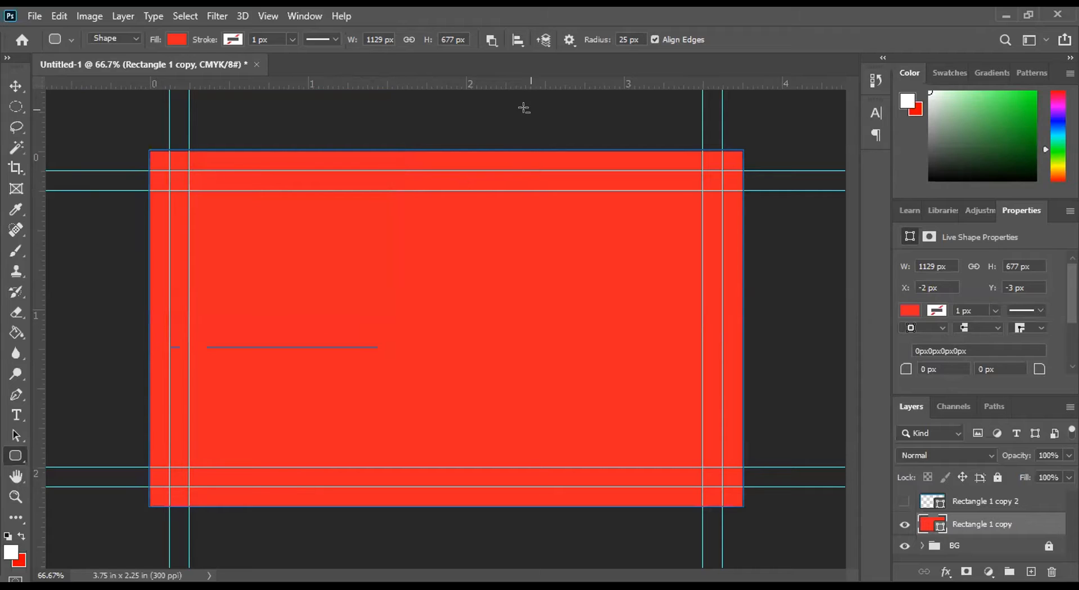
{"action": "left_click", "coordinate": [442, 210]}
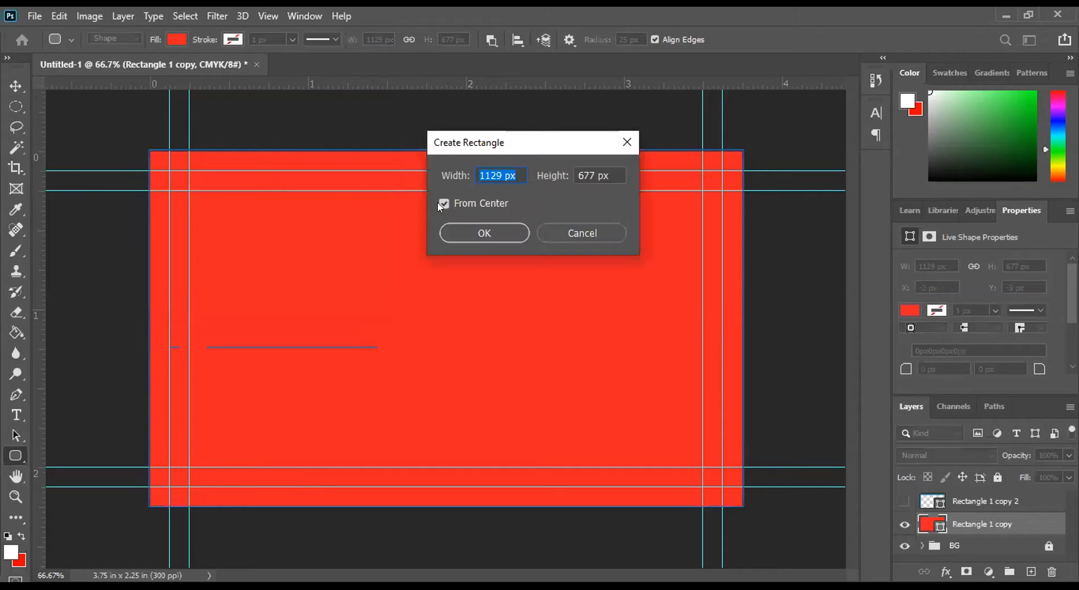
{"action": "left_click", "coordinate": [444, 204]}
{"action": "left_click", "coordinate": [485, 230]}
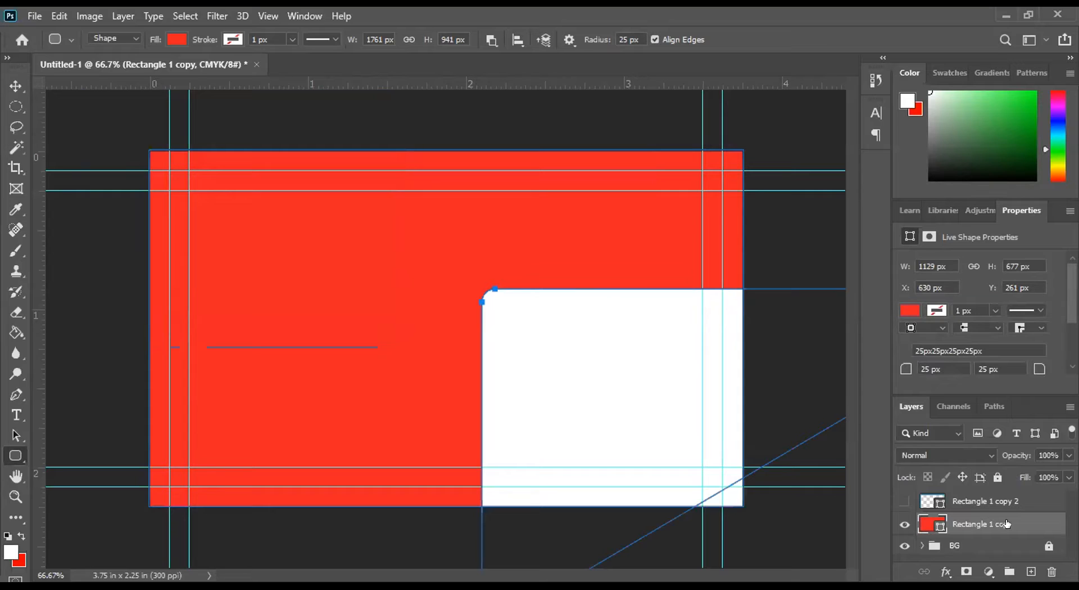
{"action": "key", "text": "ctrl+z"}
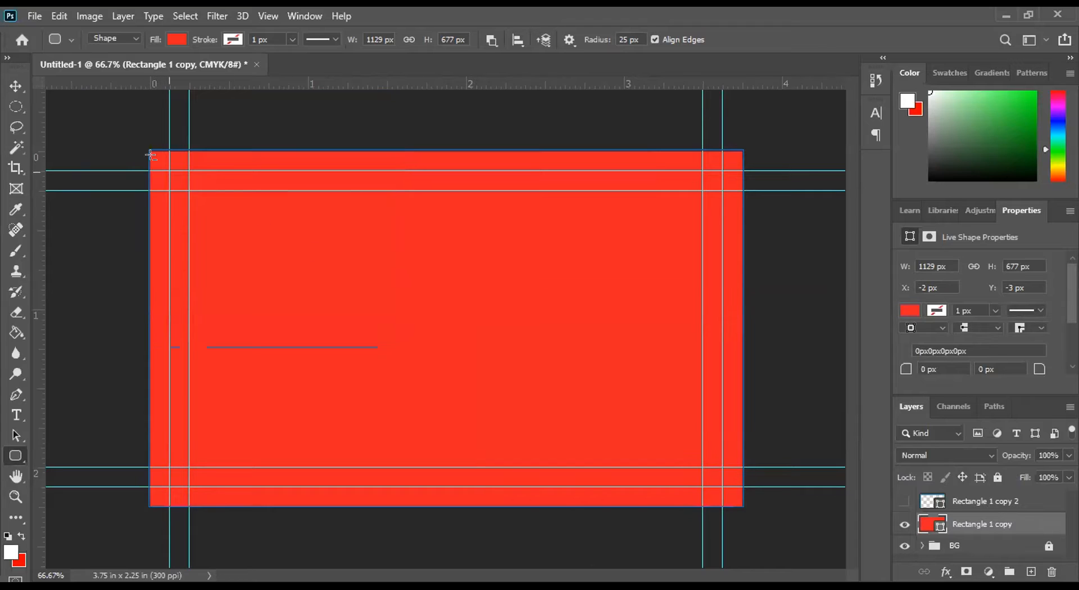
Step: Subtract a 1050 by 600 px rounded rectangle from the red shape along the outer guides and show the Rectangle 1 copy 2 layer
{"action": "left_click_drag", "start_coordinate": [169, 171], "coordinate": [718, 481]}
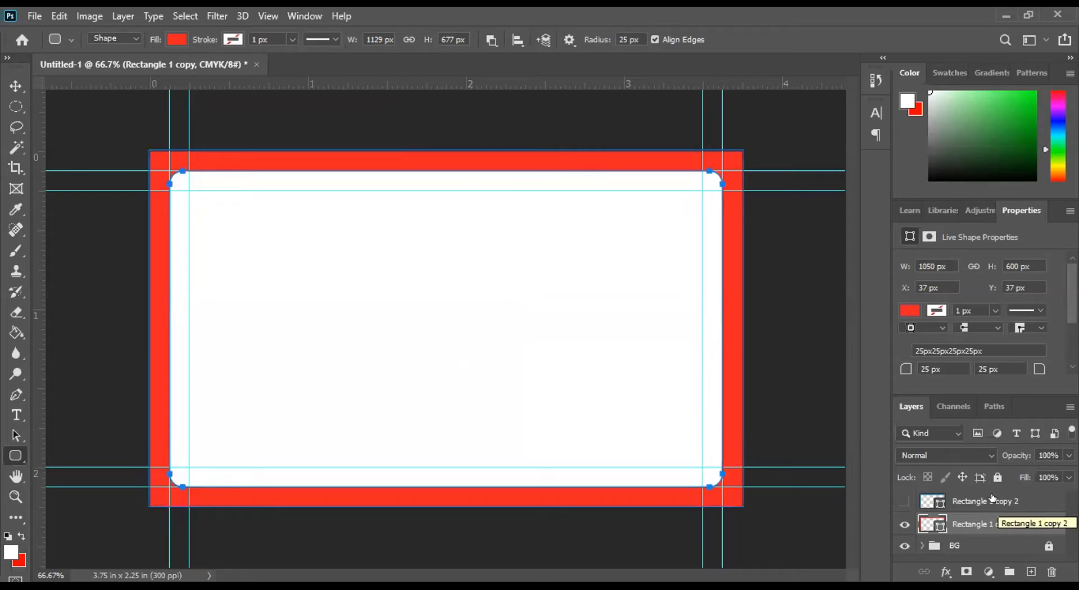
{"action": "left_click", "coordinate": [904, 501]}
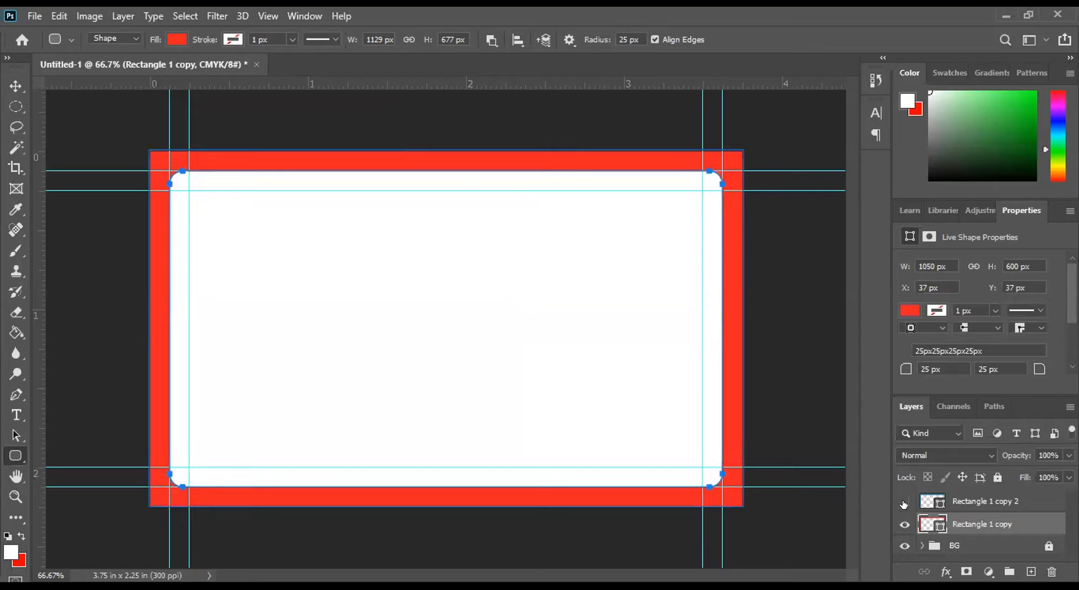
Step: Group the Rectangle 1 copy and Rectangle 1 copy 2 layers and rename the group Bleed
{"action": "left_click", "coordinate": [989, 501], "text": "shift"}
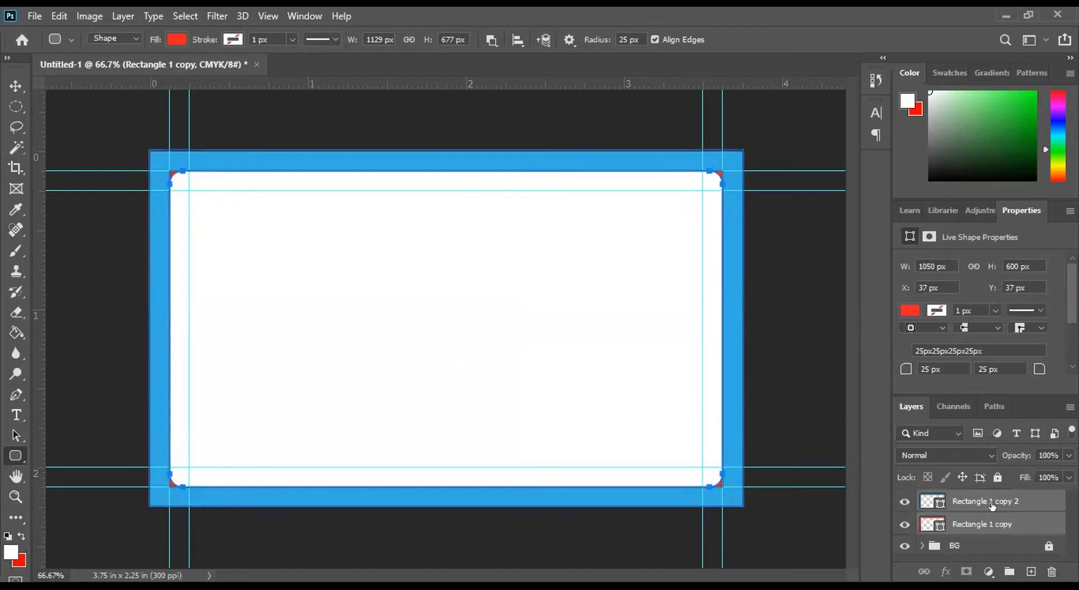
{"action": "left_click", "coordinate": [1010, 572]}
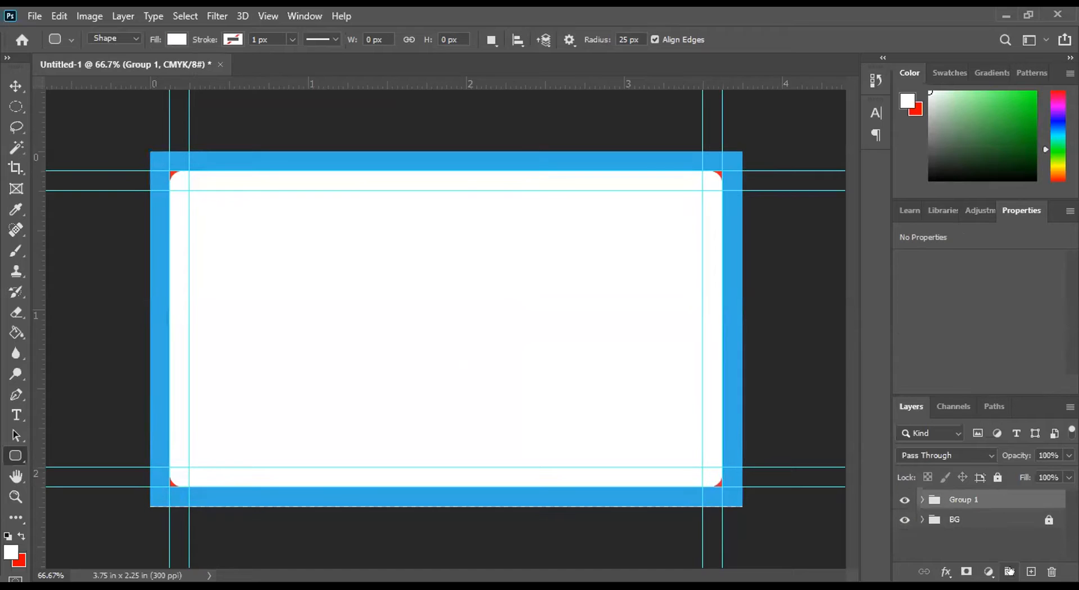
{"action": "double_click", "coordinate": [971, 499]}
{"action": "key", "text": "BackSpace"}
{"action": "type", "text": "Bleed"}
{"action": "key", "text": "Return"}
Step: Hide the red Rectangle 1 copy layer inside the Bleed group and collapse the group
{"action": "left_click", "coordinate": [921, 499]}
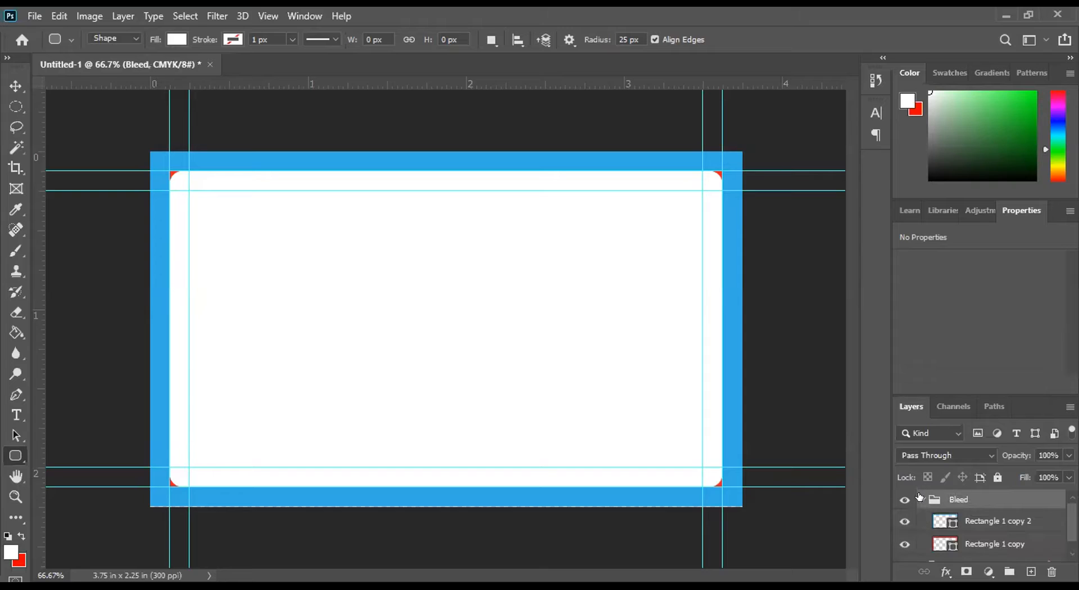
{"action": "left_click", "coordinate": [899, 545]}
{"action": "left_click", "coordinate": [922, 500]}
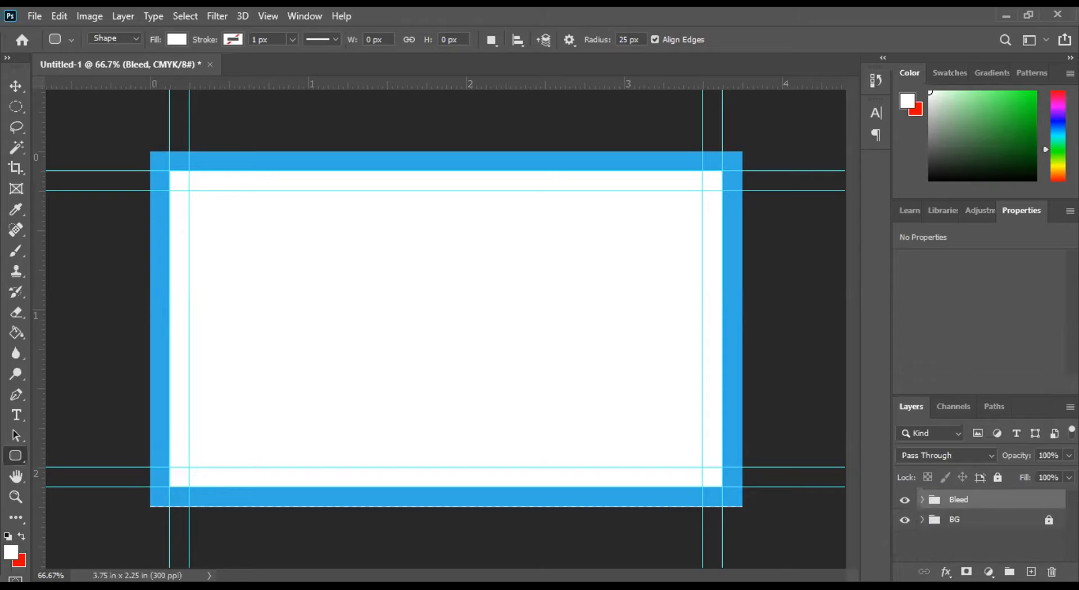